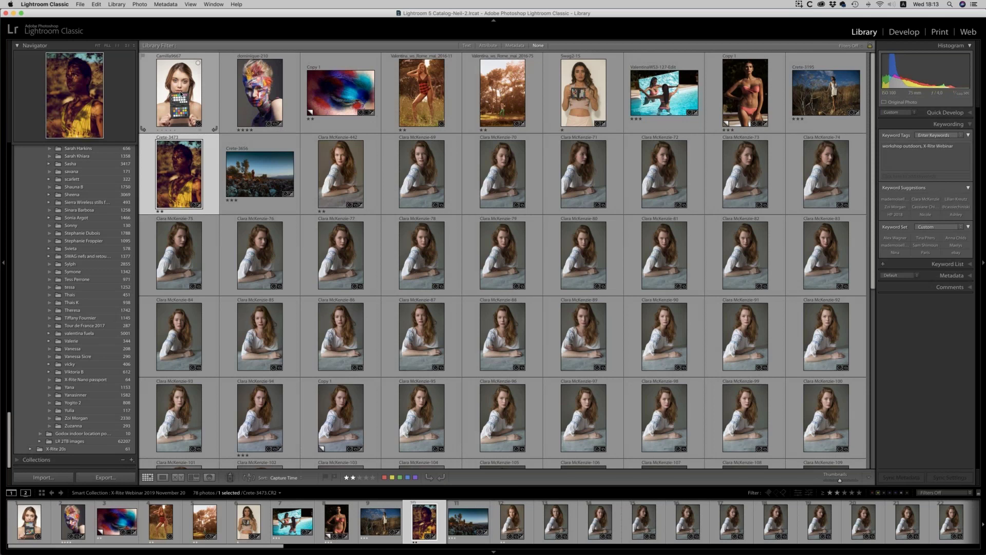
- Export the first collection photo, showing a colour chart, as a ColorChecker camera calibration profile named "5DMKIII fashion series"
left_click(182, 95)
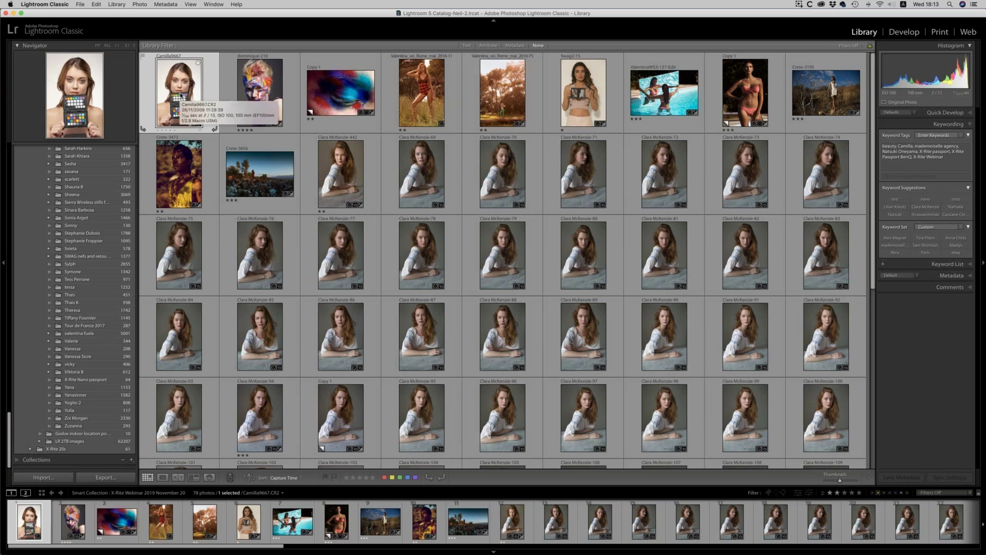
right_click(180, 96)
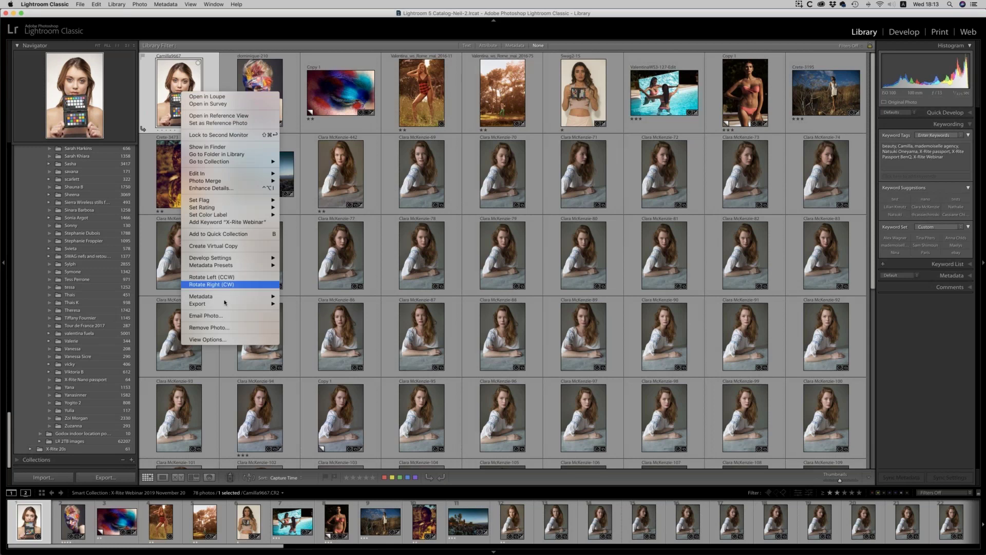
mouse_move(231, 304)
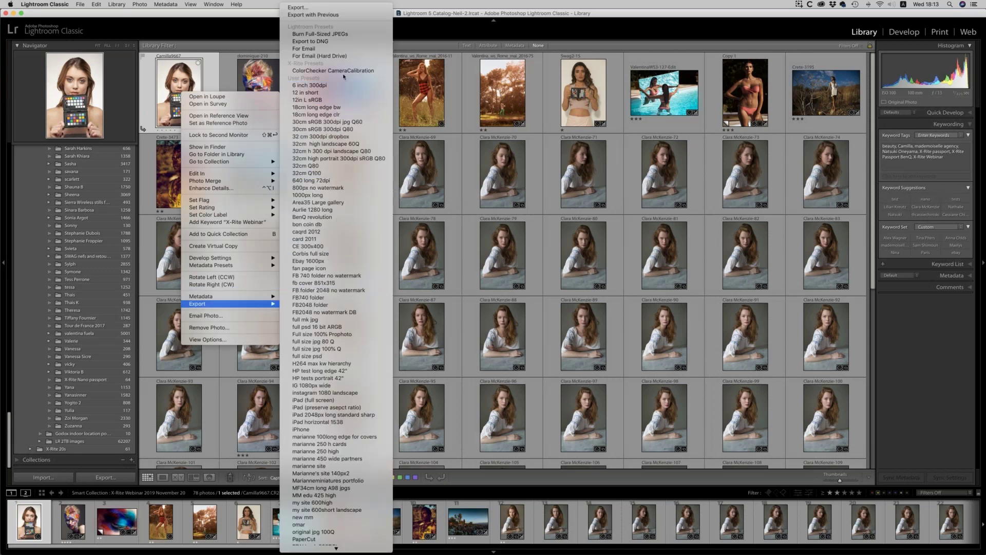
left_click(366, 75)
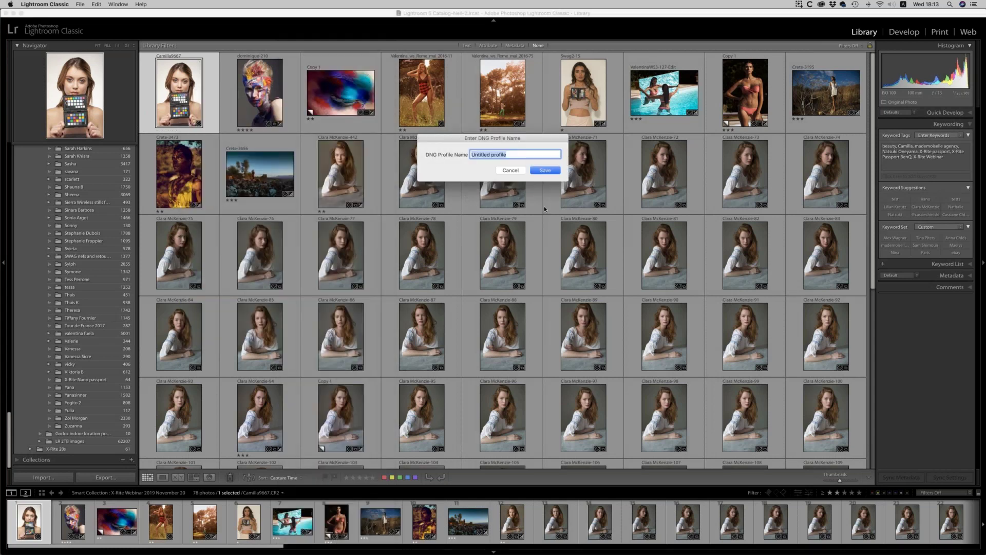
type("5DMKIII fashion series")
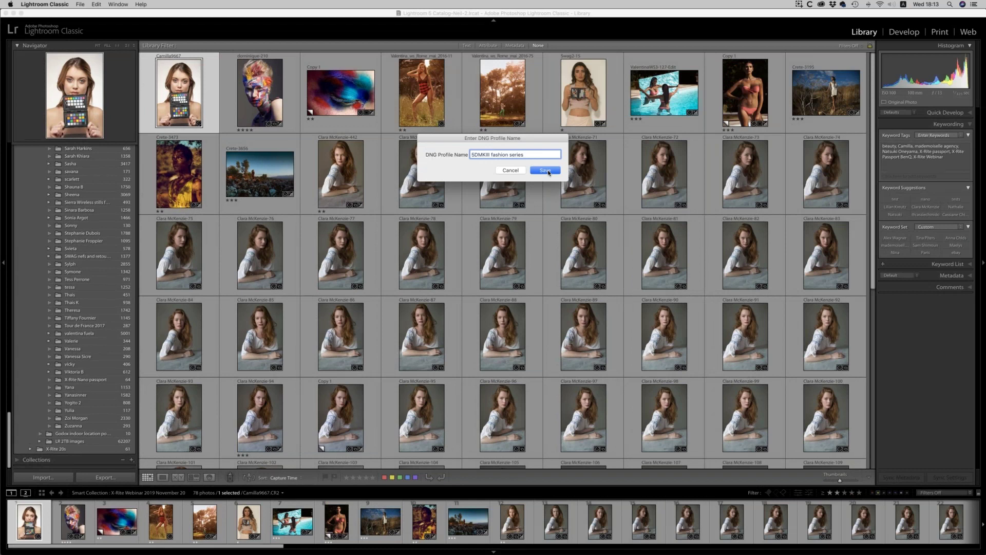
left_click(545, 170)
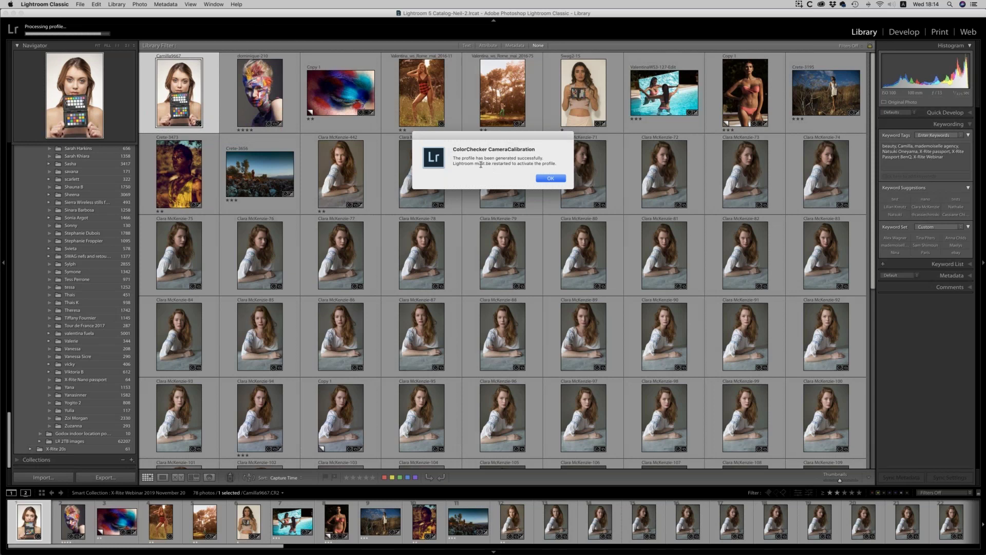
left_click(551, 179)
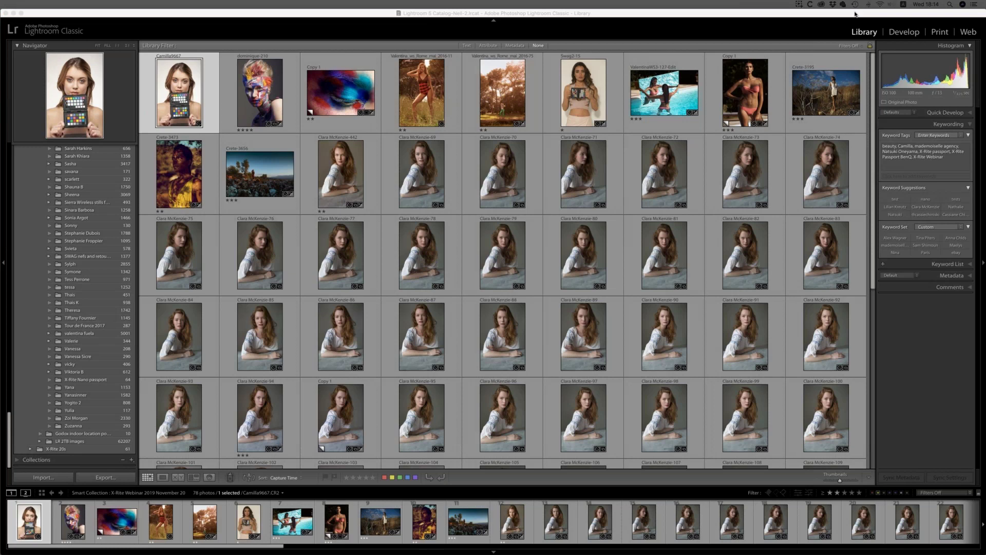
left_click(855, 14)
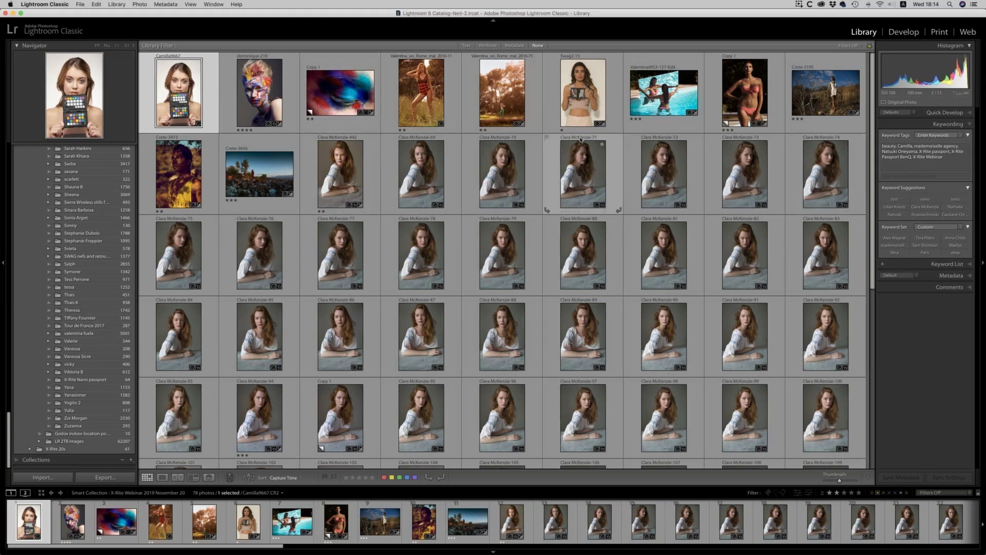
- Open the colour-chart photo Swag2-15.CR2 for developing and reset its settings
left_click(585, 97)
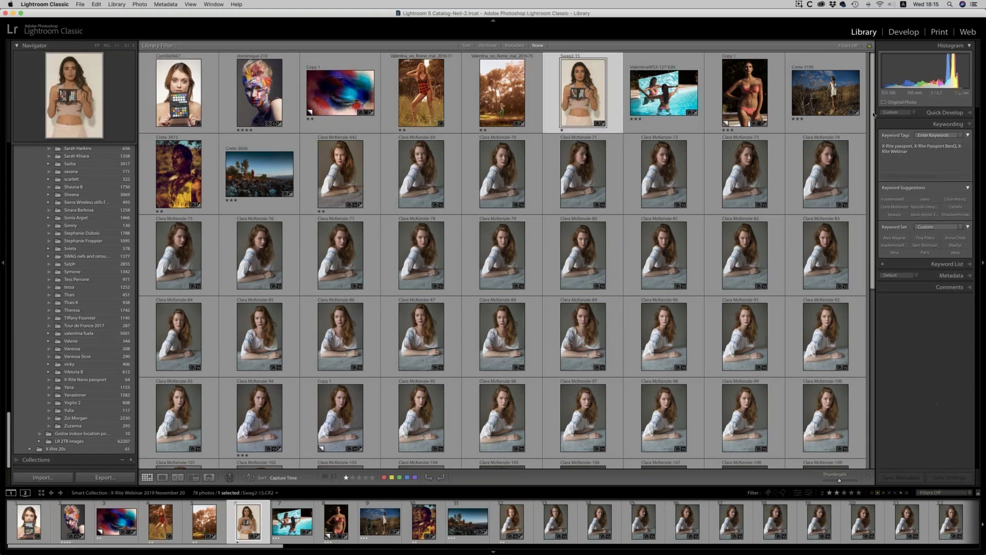
left_click(904, 32)
left_click(950, 477)
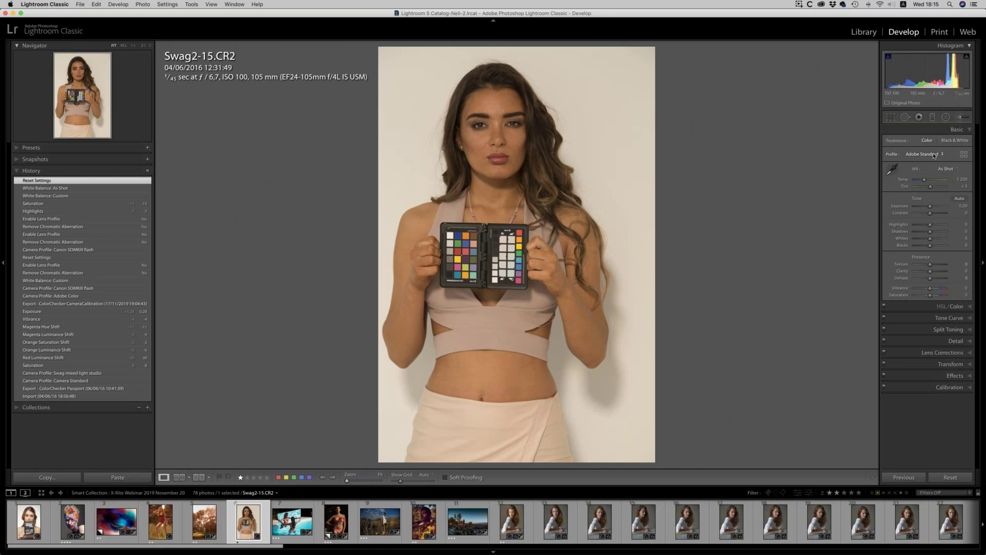
- Apply the Canon 5DMKIII flash profile to Swag2-15.CR2 and set its white balance from a neutral patch on the colour chart
left_click(963, 154)
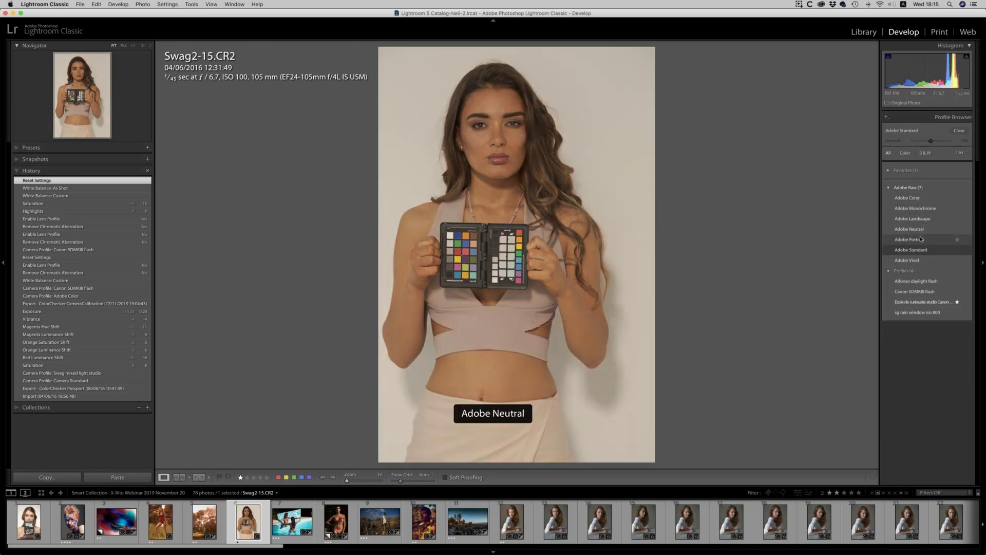
left_click(924, 282)
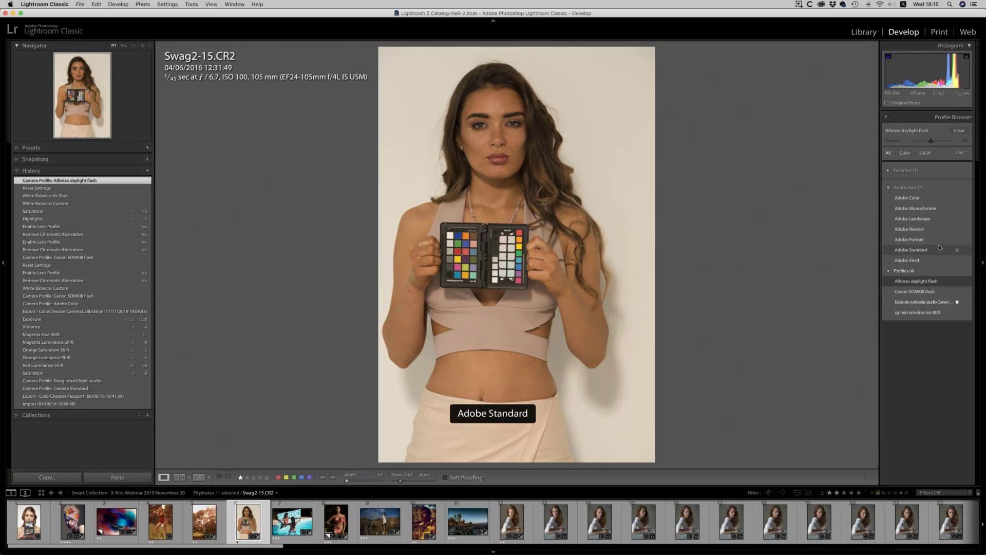
left_click(925, 292)
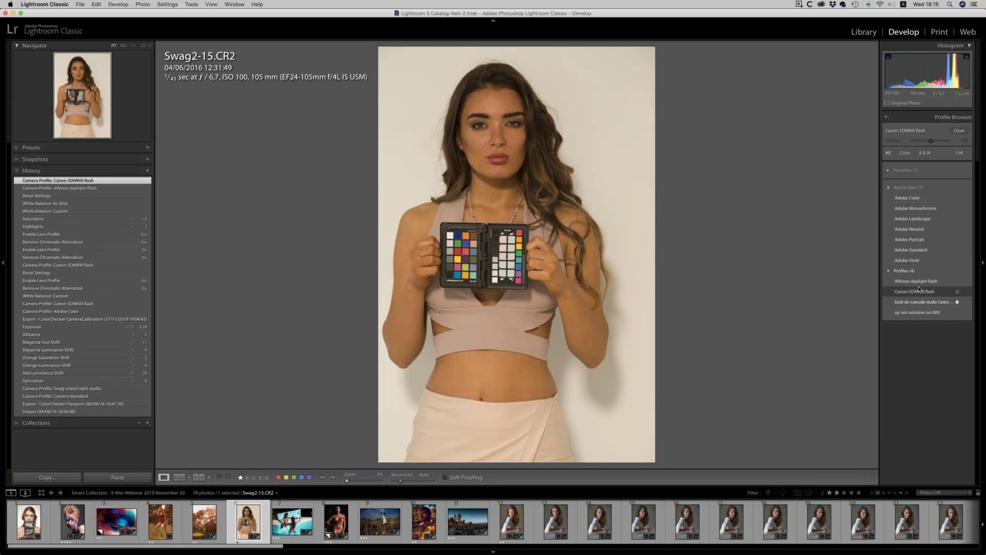
left_click(959, 132)
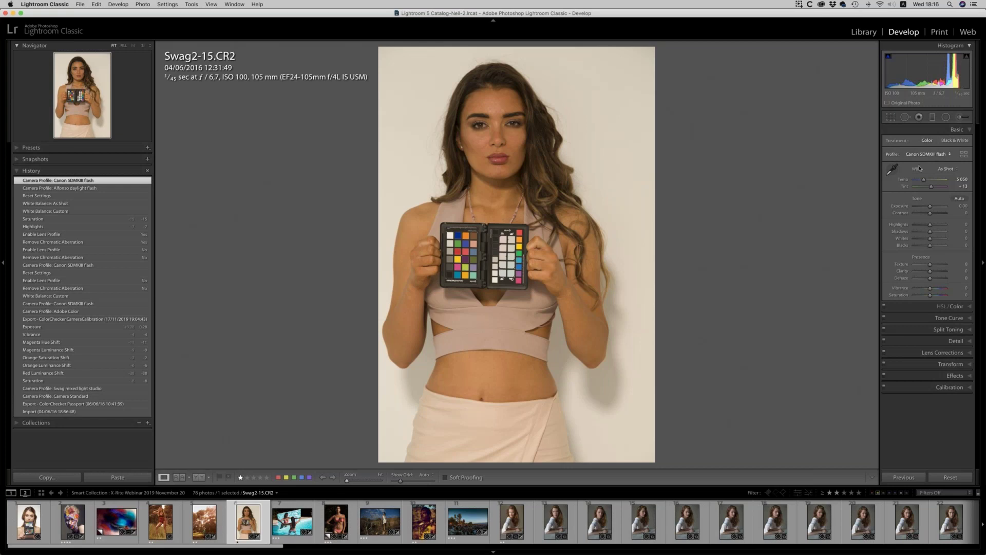
left_click(891, 171)
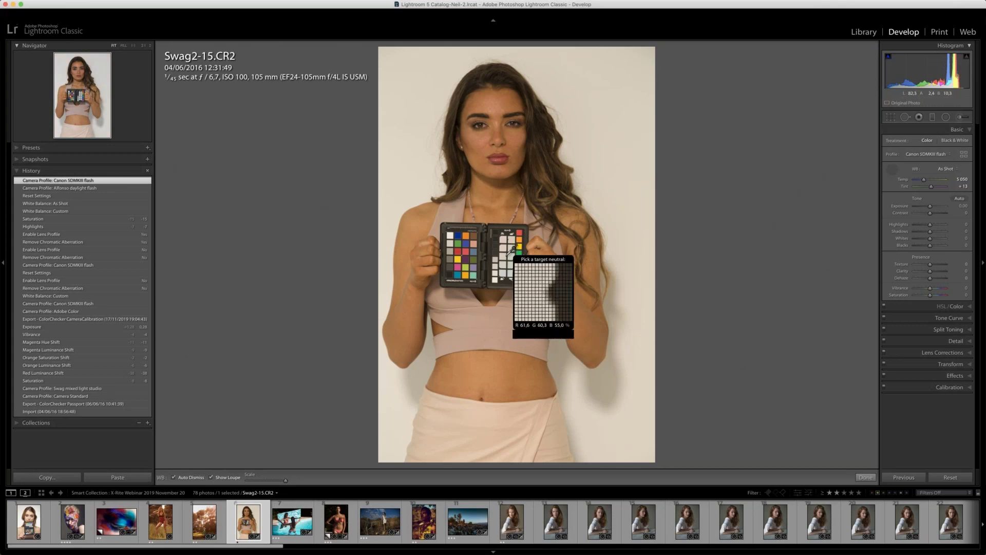
left_click(450, 240)
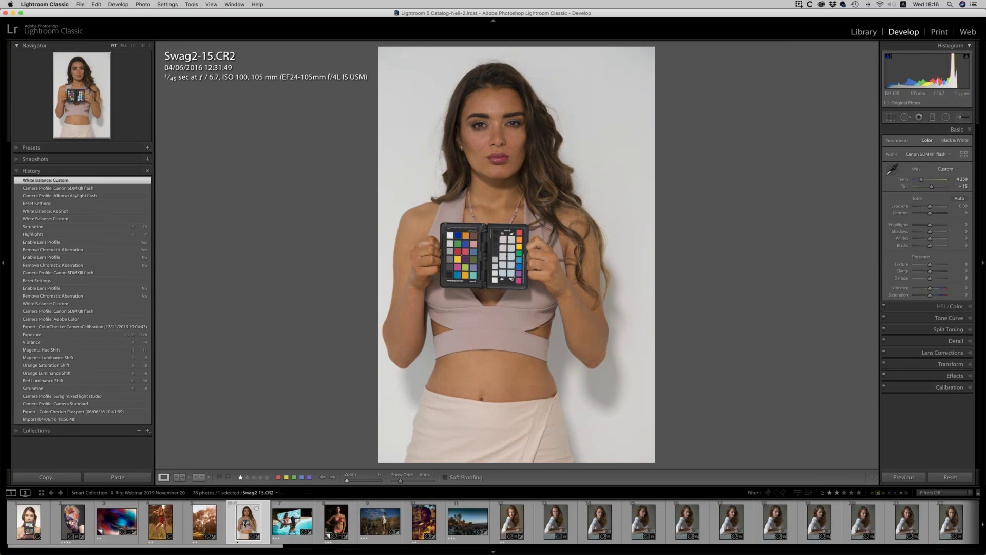
- Try to synchronize only the Treatment & Profile setting from Swag2-15.CR2 to the first photo in the collection
left_click(29, 524, "super")
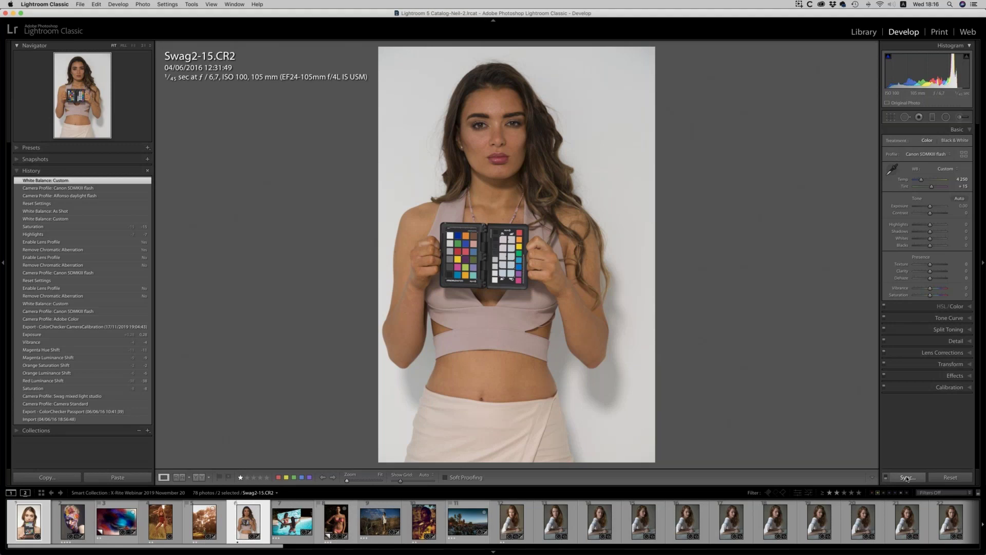
left_click(906, 478)
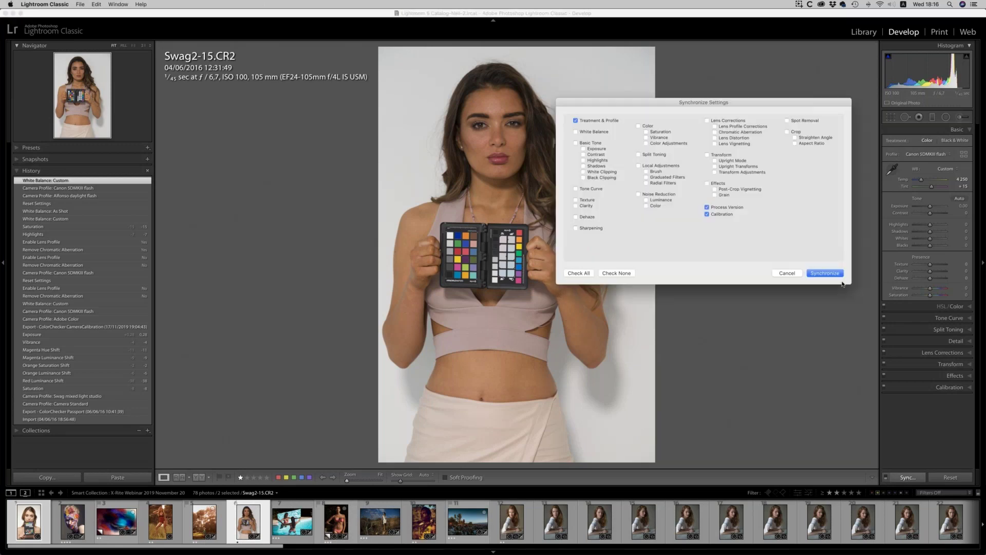
left_click(587, 274)
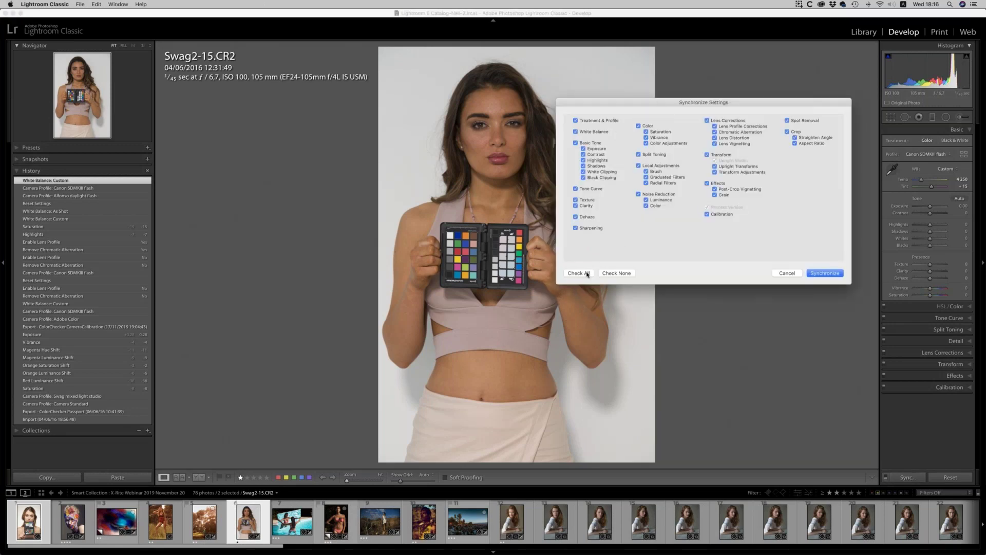
left_click(626, 274)
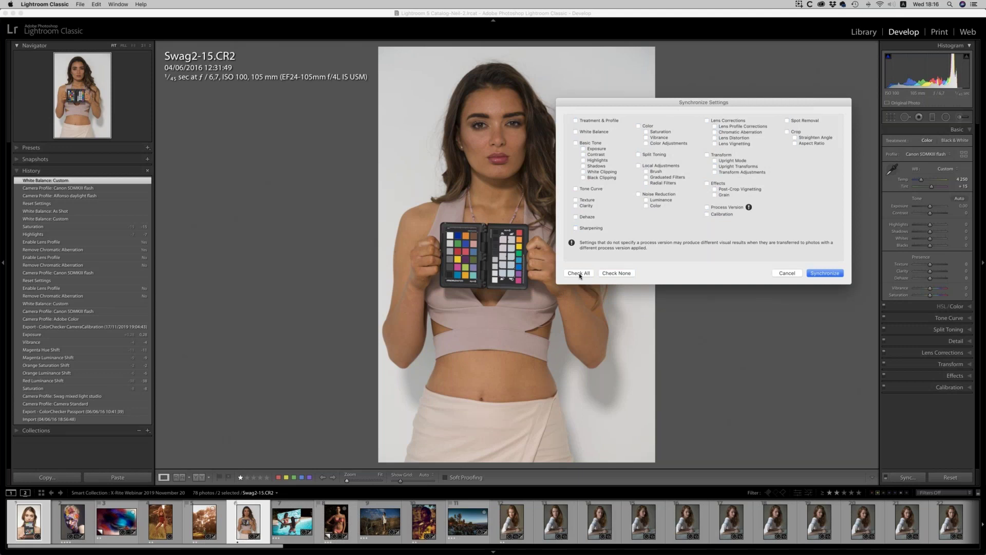
left_click(579, 274)
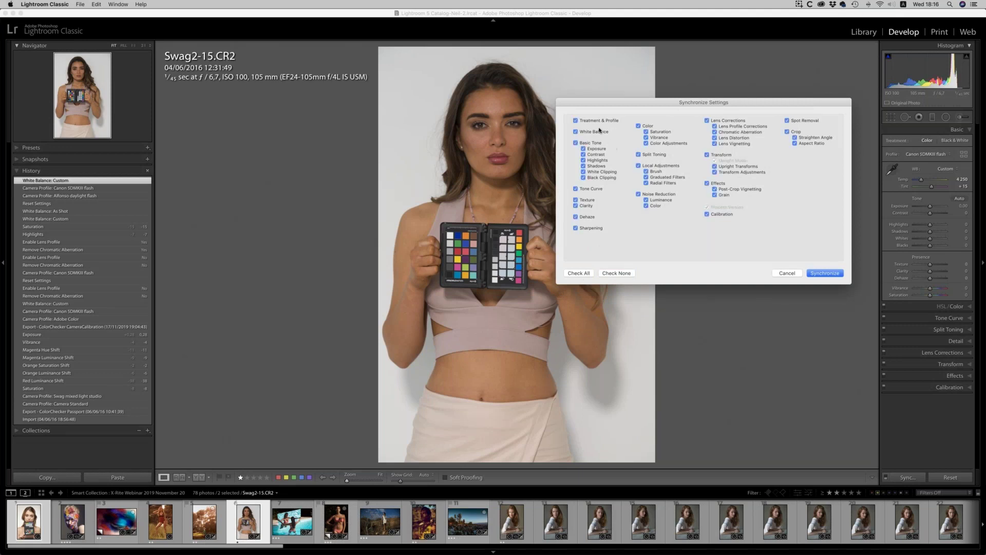
left_click(617, 273)
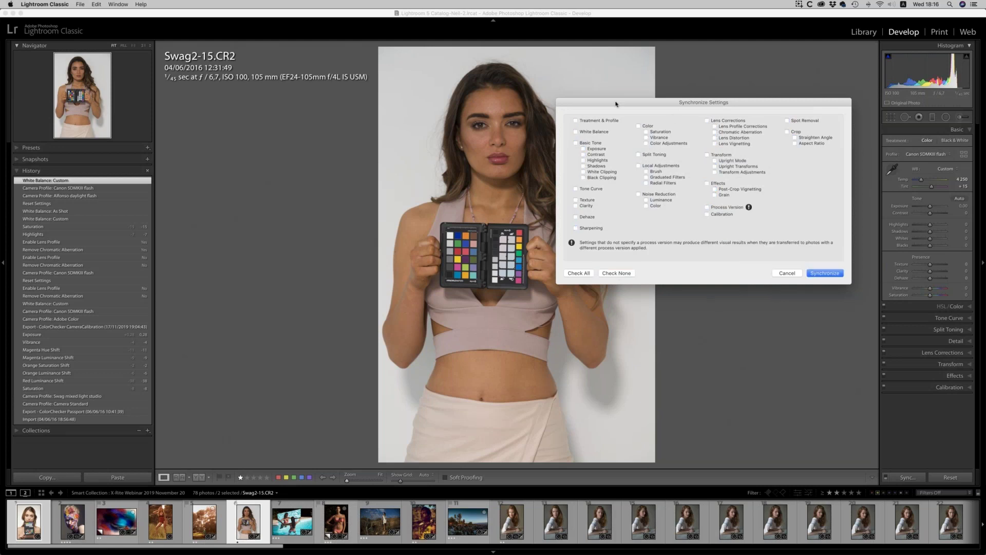
left_click(575, 121)
left_click(831, 274)
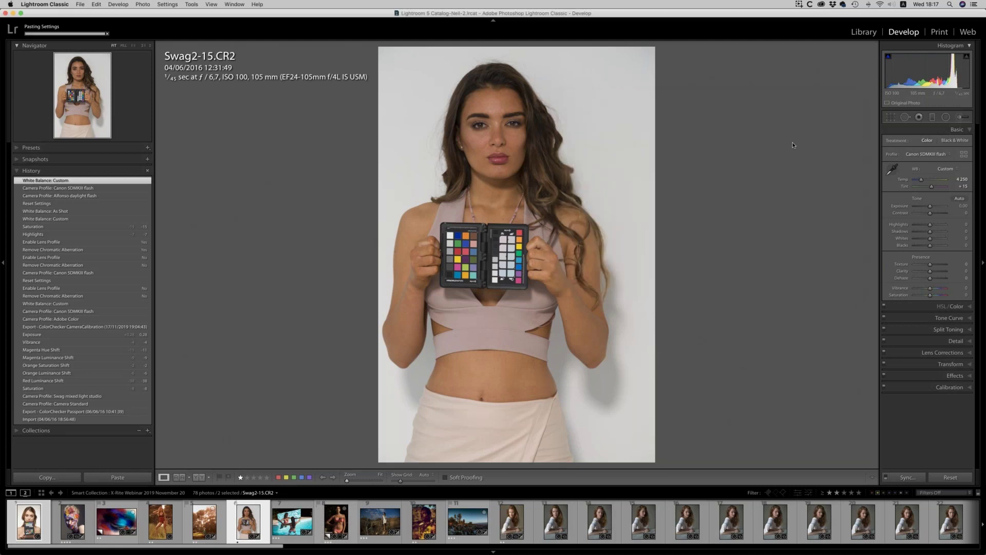
- Apply the Canon 5DMKII profile to the collection's first photo and set its white balance from a patch on the chart
left_click(46, 523)
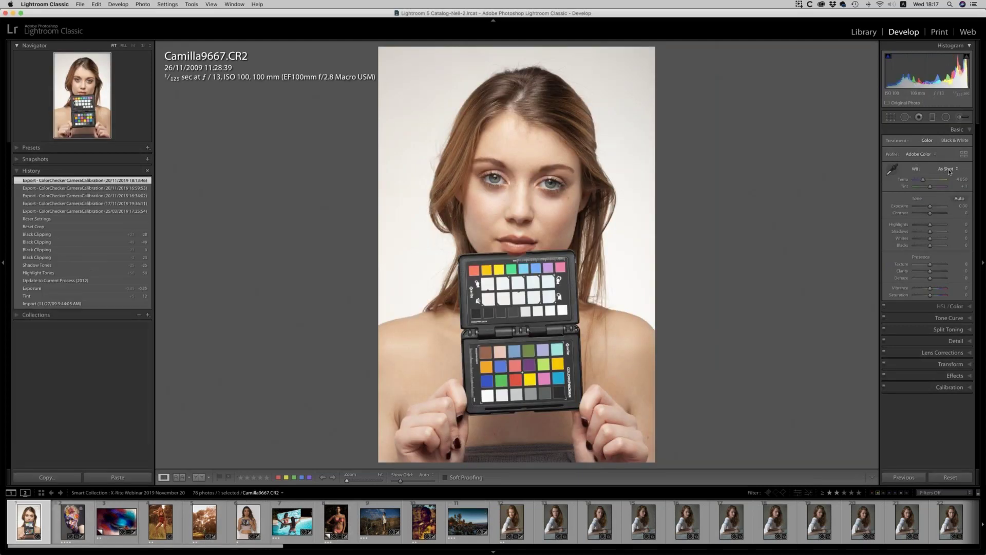
left_click(927, 154)
left_click(945, 164)
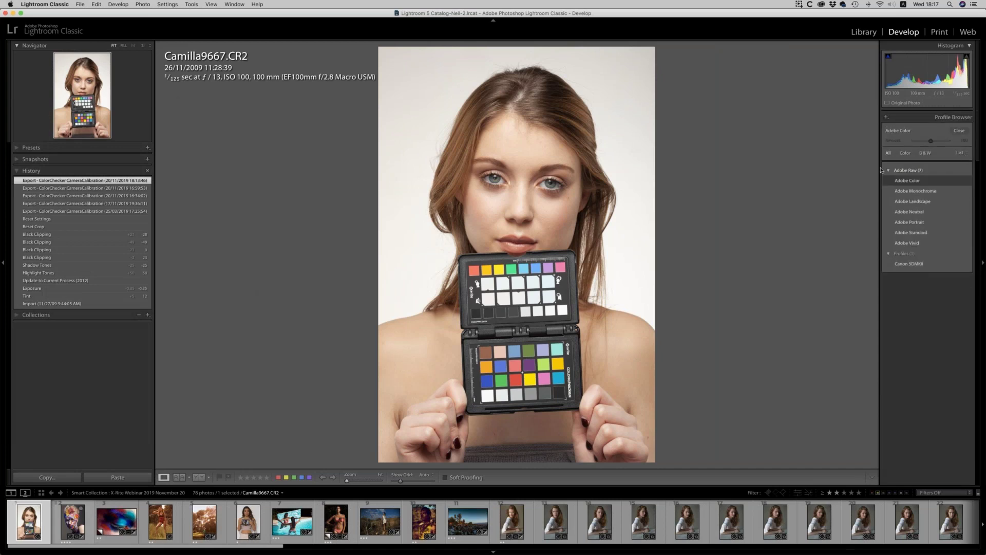
left_click(918, 264)
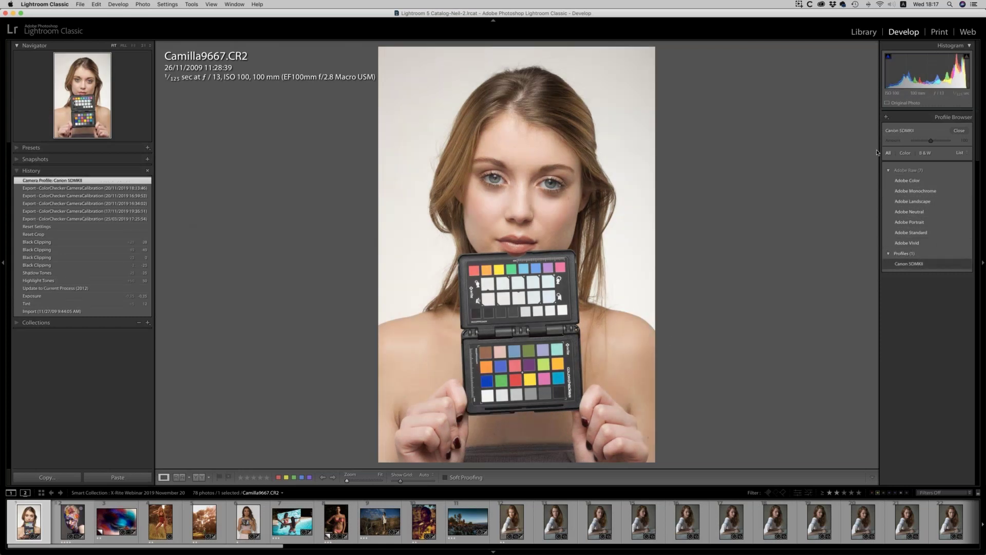
left_click(959, 132)
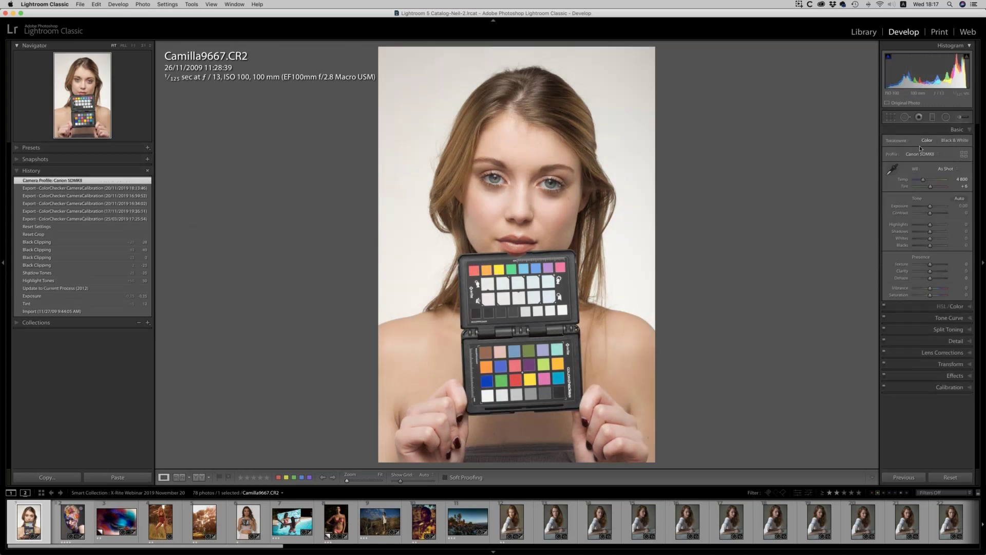
left_click(892, 169)
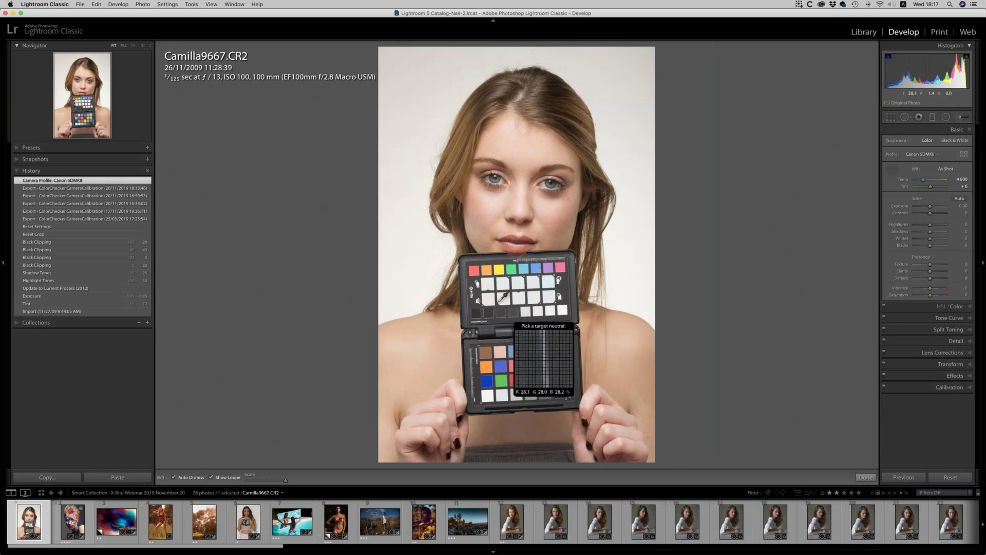
left_click(523, 281)
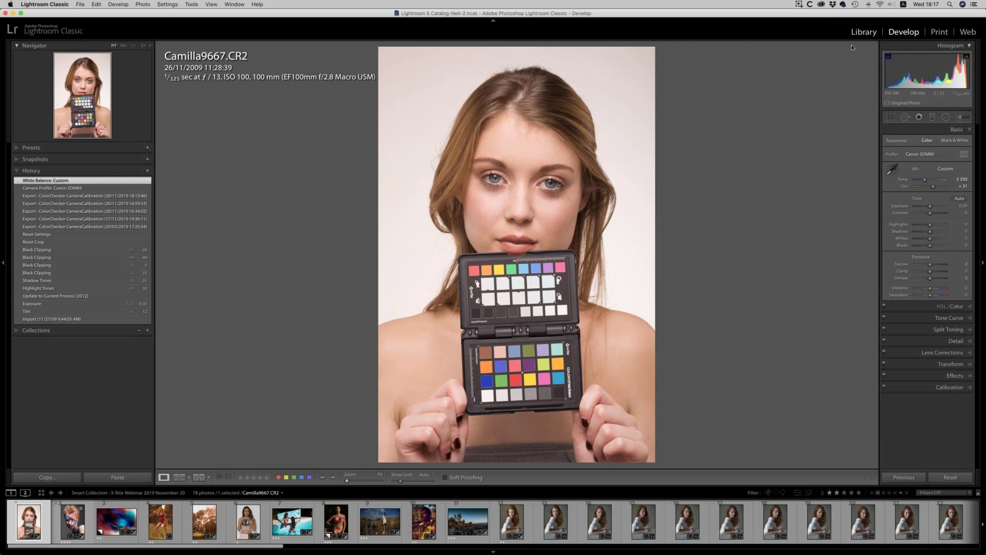
- View the two-star portrait of the woman in the white embroidered blouse enlarged from the photo grid, and return to the grid
key("g")
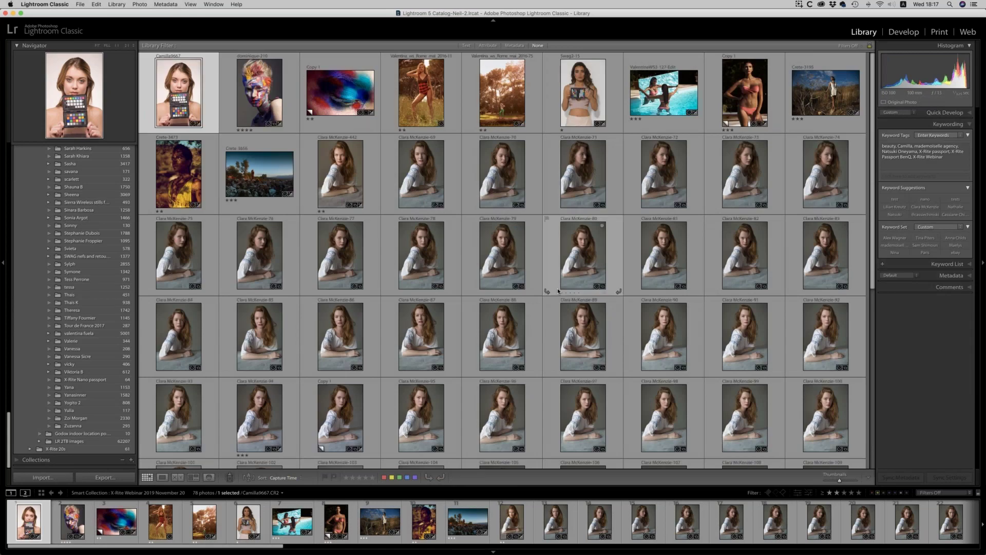
scroll(558, 290, "down", 1)
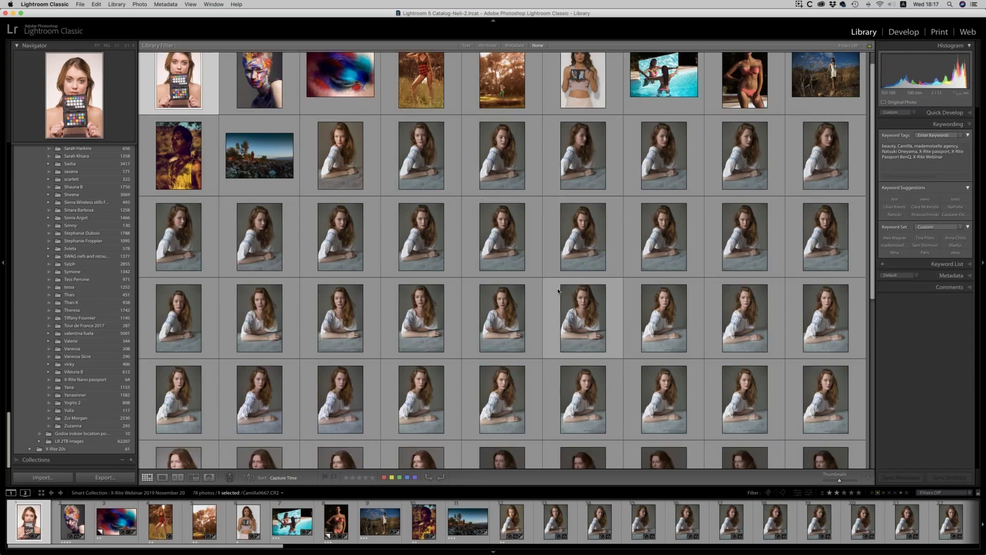
left_click(348, 165)
scroll(348, 165, "down", 1)
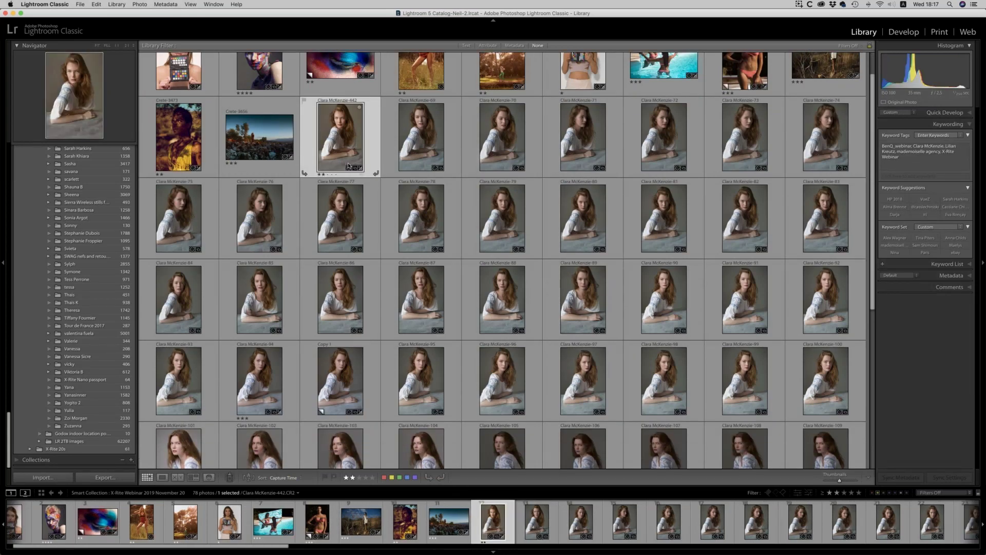
double_click(348, 165)
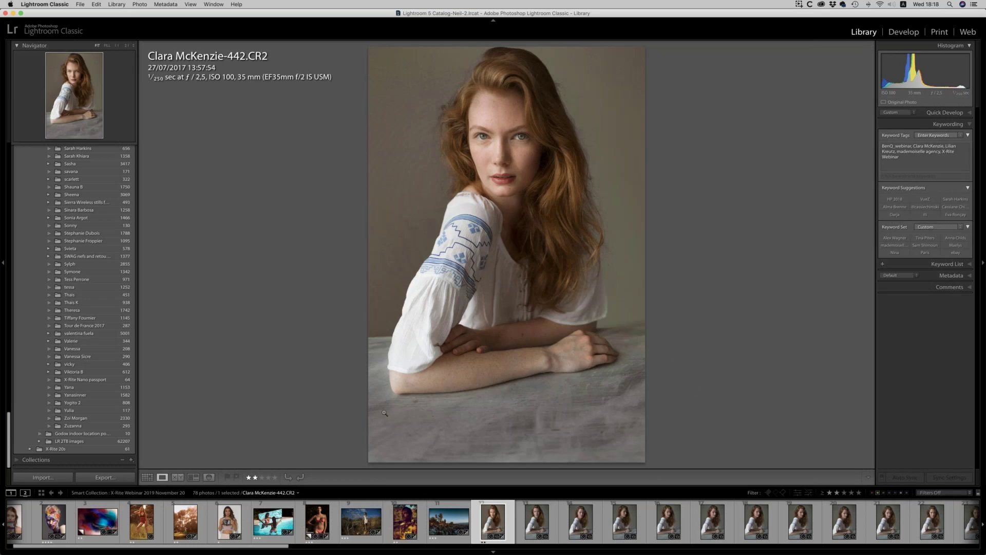
left_click(863, 32)
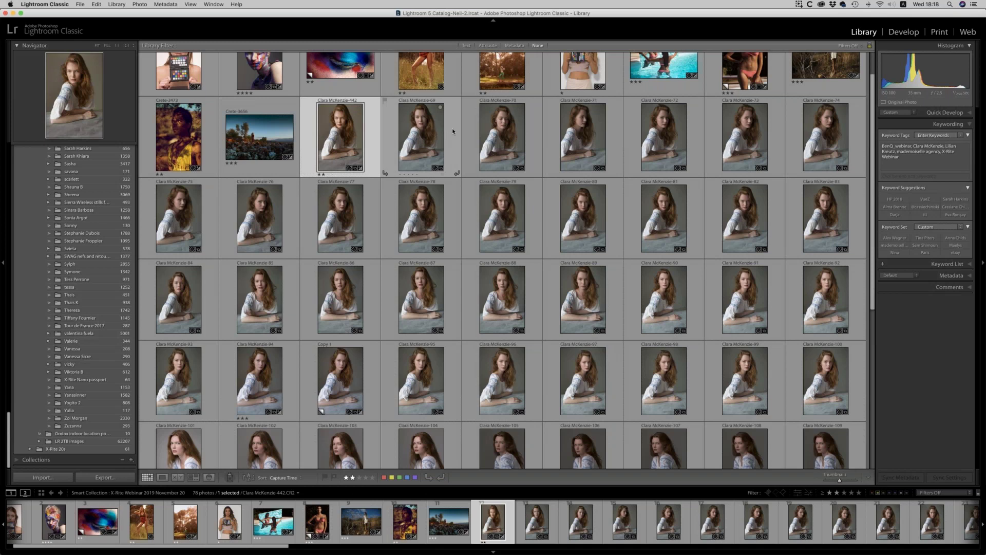
- Browse the neighbouring portraits in the same series, ending on the second photo after the two-star portrait
key("Right")
key("Left")
key("Right")
key("Right")
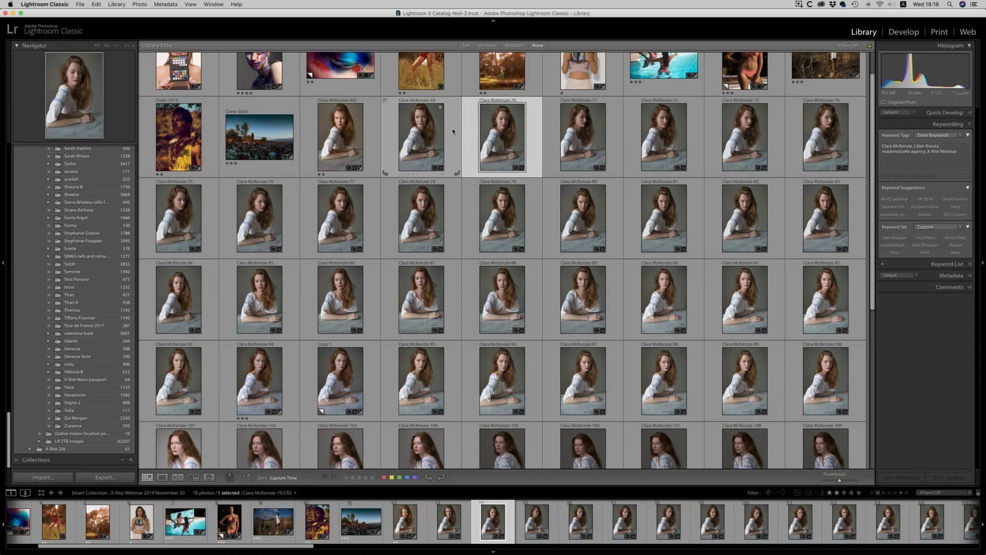
- Flag portrait 70 of the white-blouse series as rejected and rate portrait 72 one star
key("x")
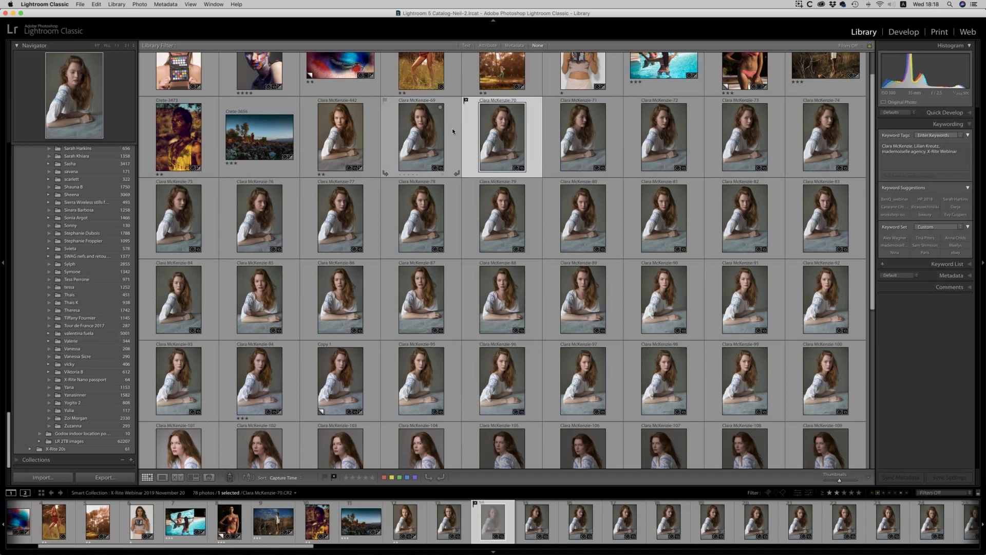
key("Right")
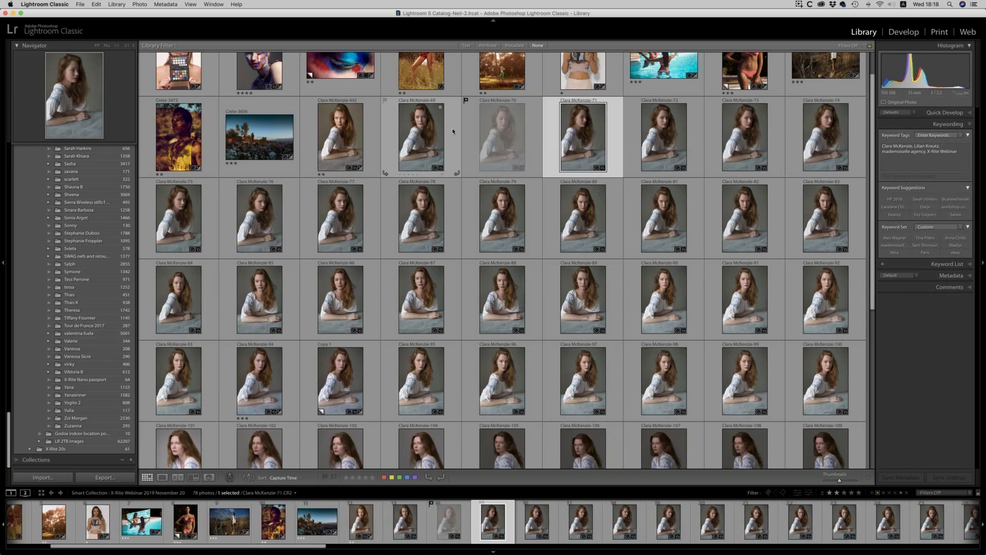
key("Right")
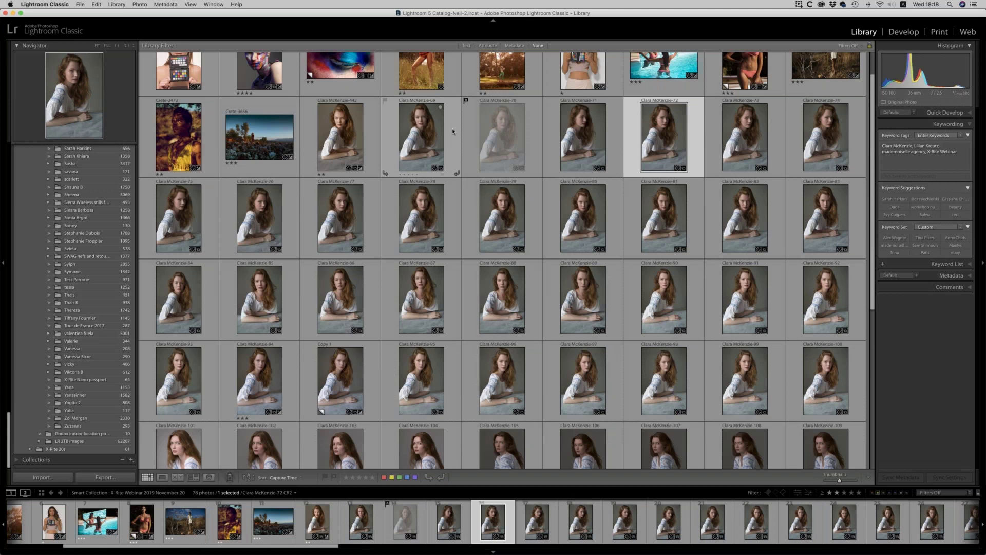
key("1")
- Rate portrait 77 of the same series one star and portrait 78 two stars
key("Right")
key("Right")
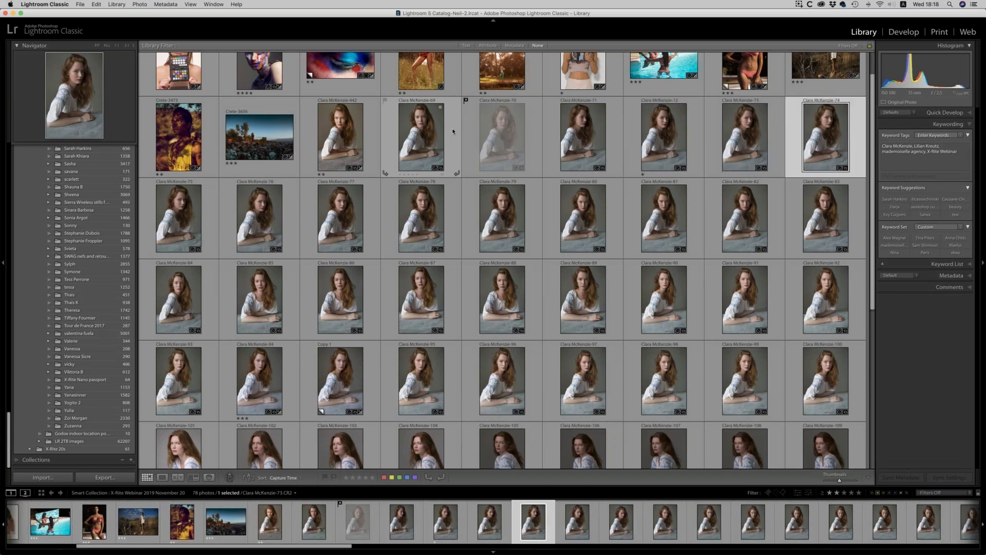
key("Right")
key("Right")
key("Right")
key("Right")
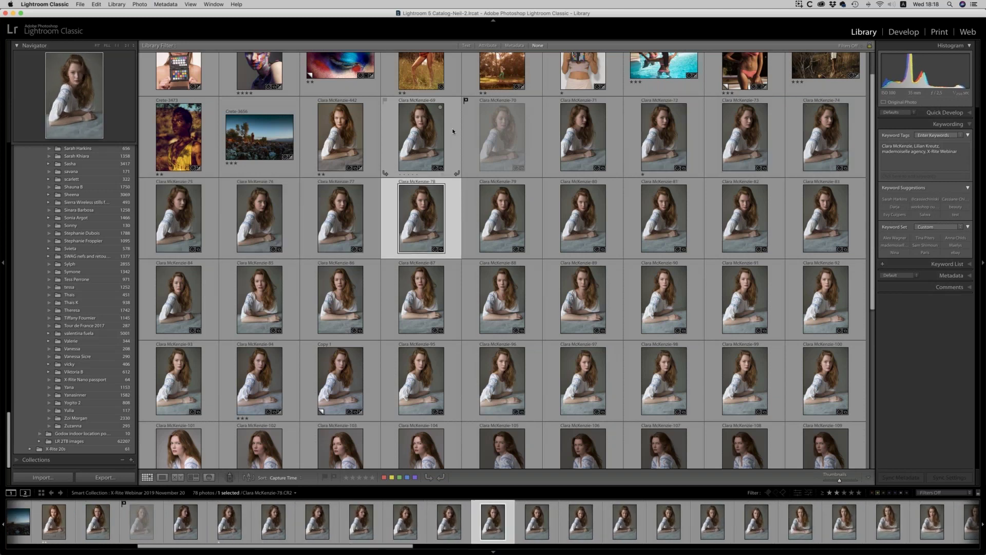
key("Left")
key("1")
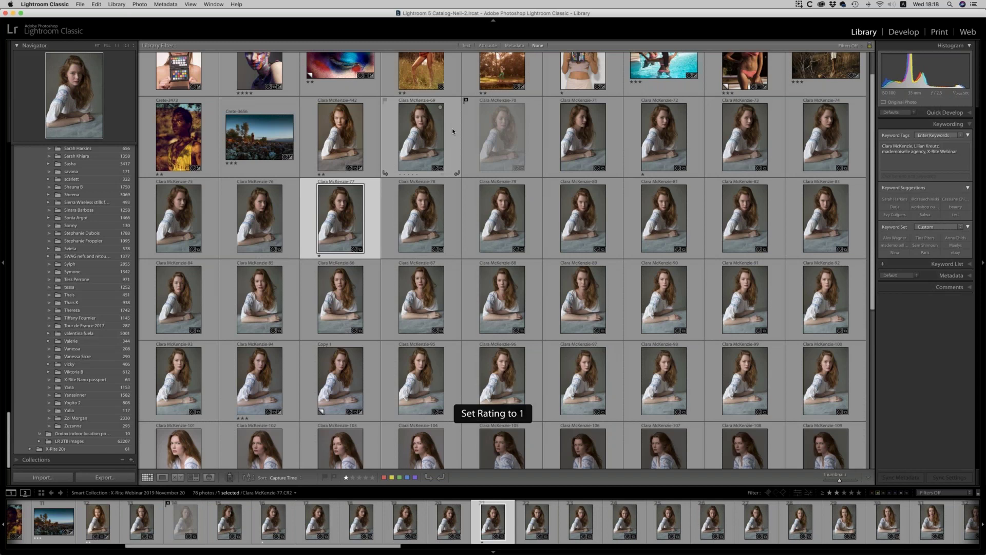
key("Right")
key("2")
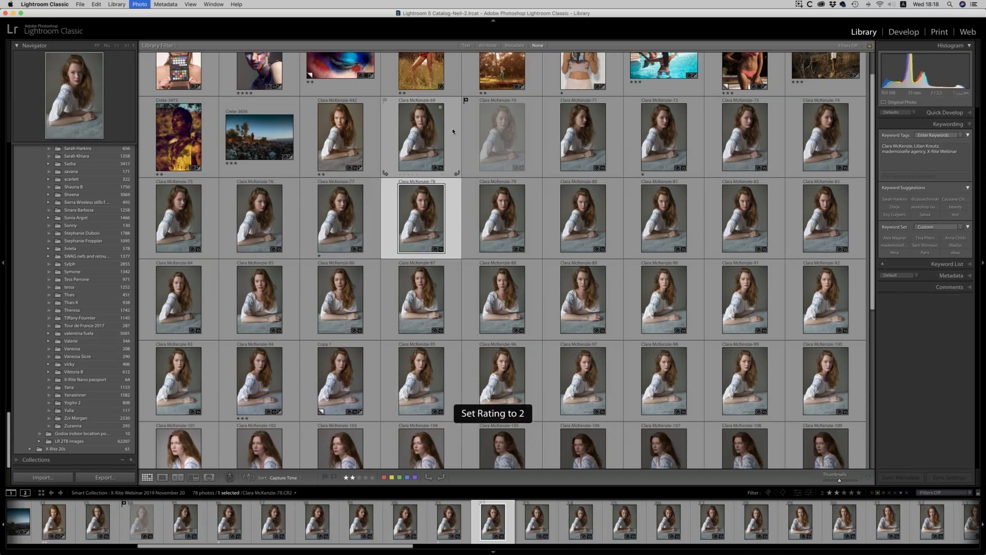
- Continue through the series to portrait 84 and rate it one star
key("Right")
key("Right")
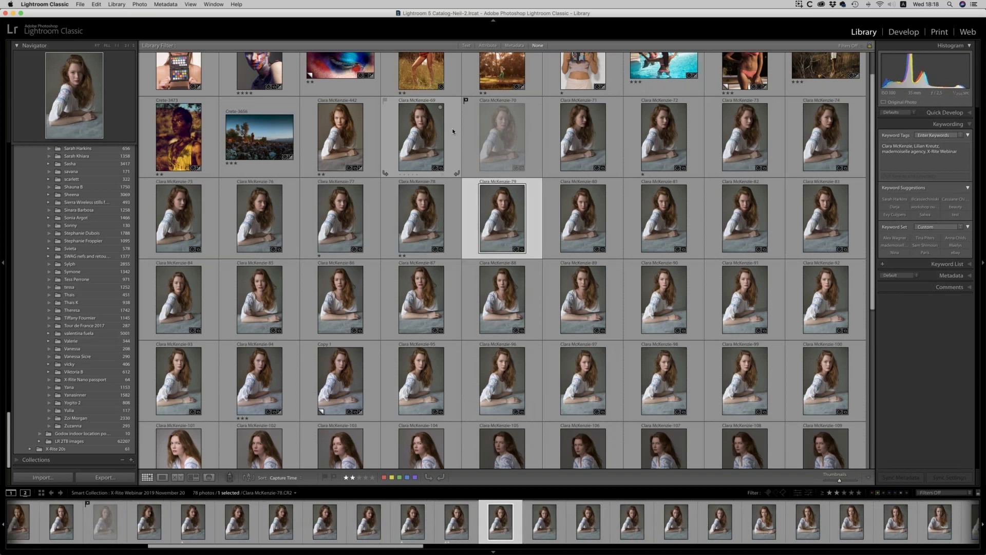
key("Right")
key("Right")
key("Right")
key("Right")
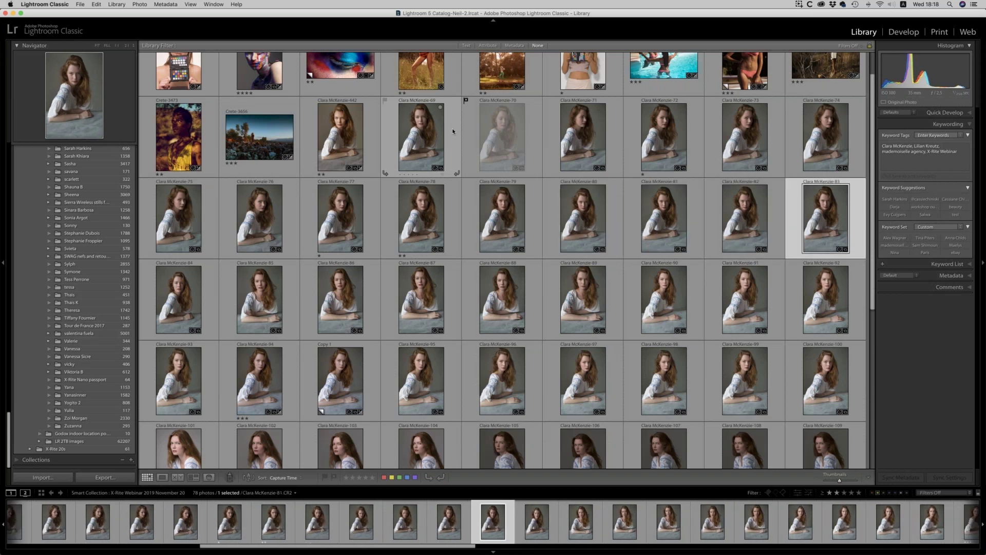
key("1")
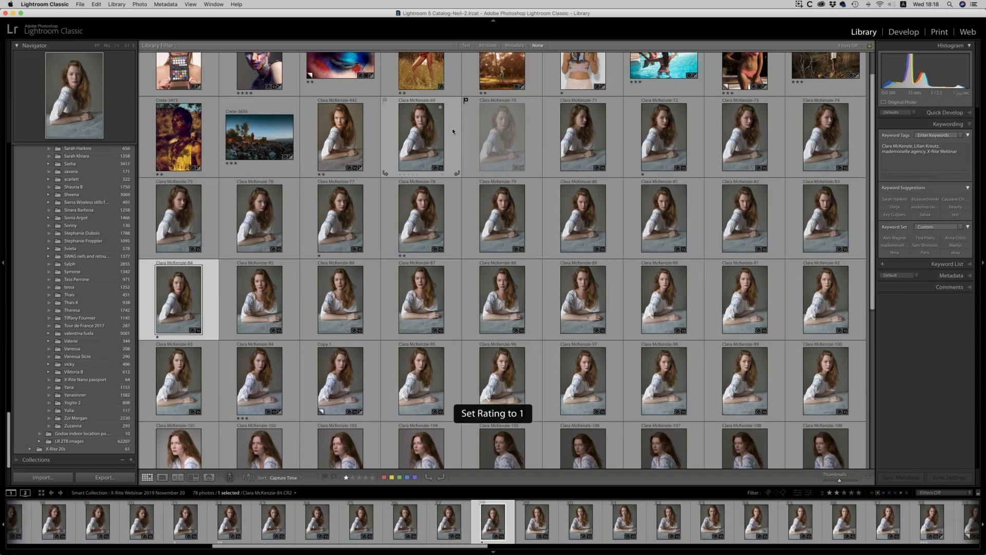
- Continue through the series to portrait 92 and rate it three stars
key("Right")
key("Right")
key("Right")
key("Right")
key("Right")
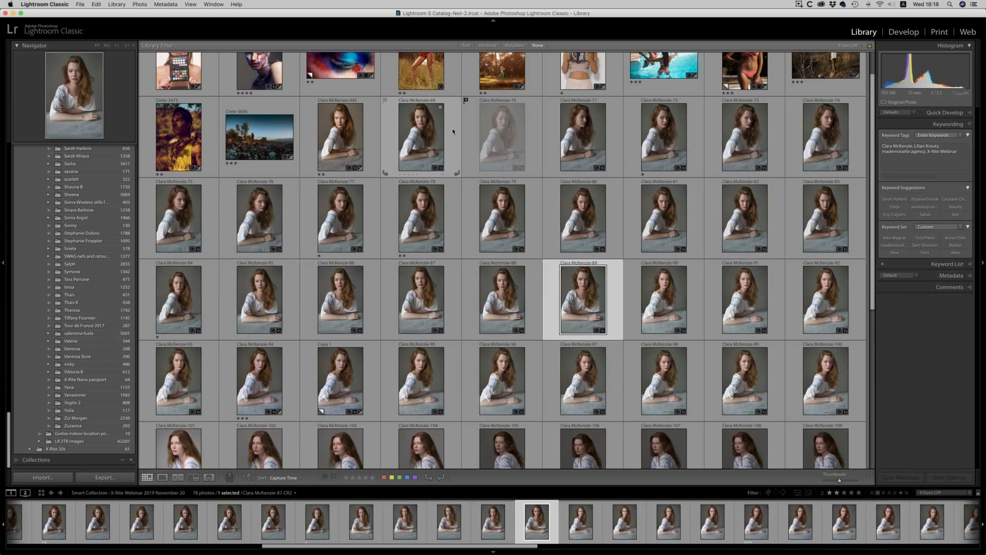
key("Right")
key("Right")
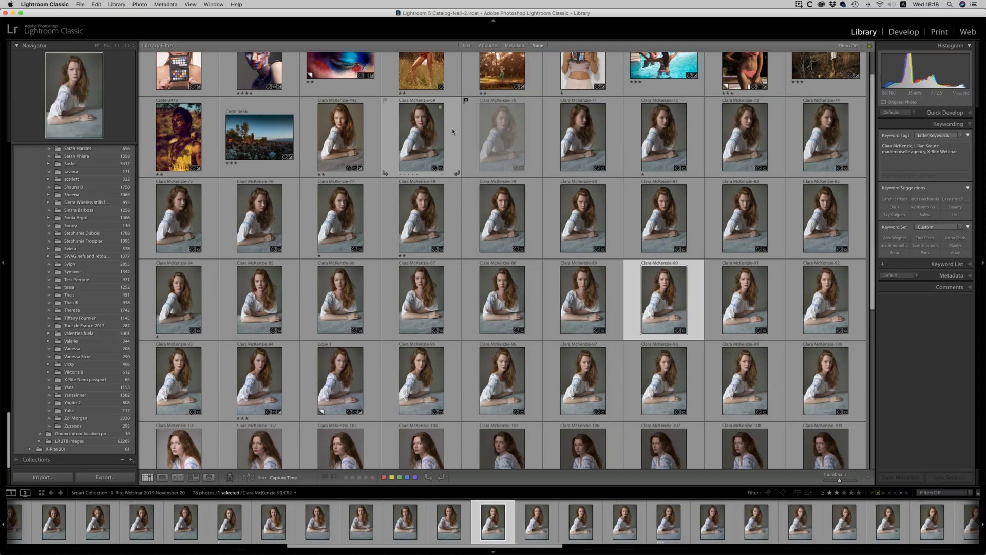
key("Right")
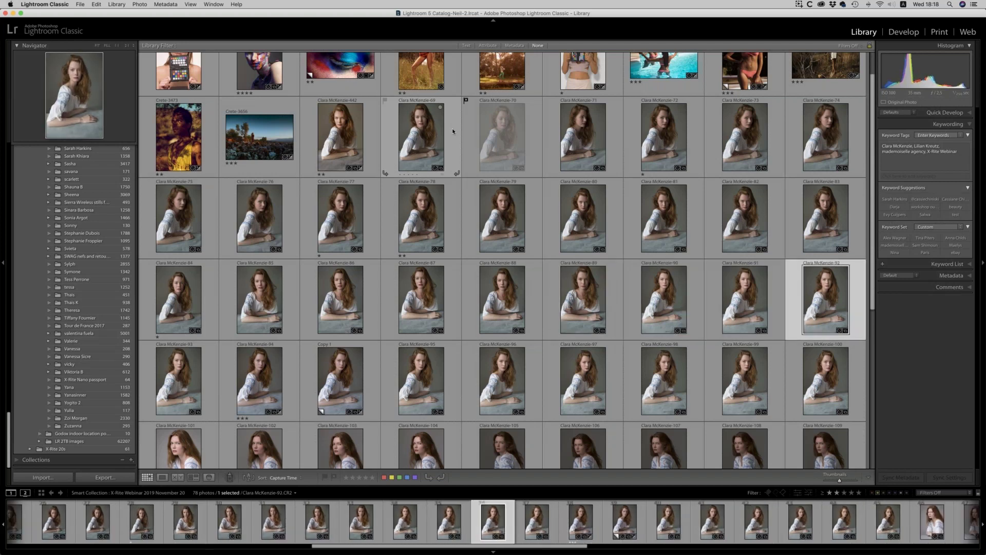
key("3")
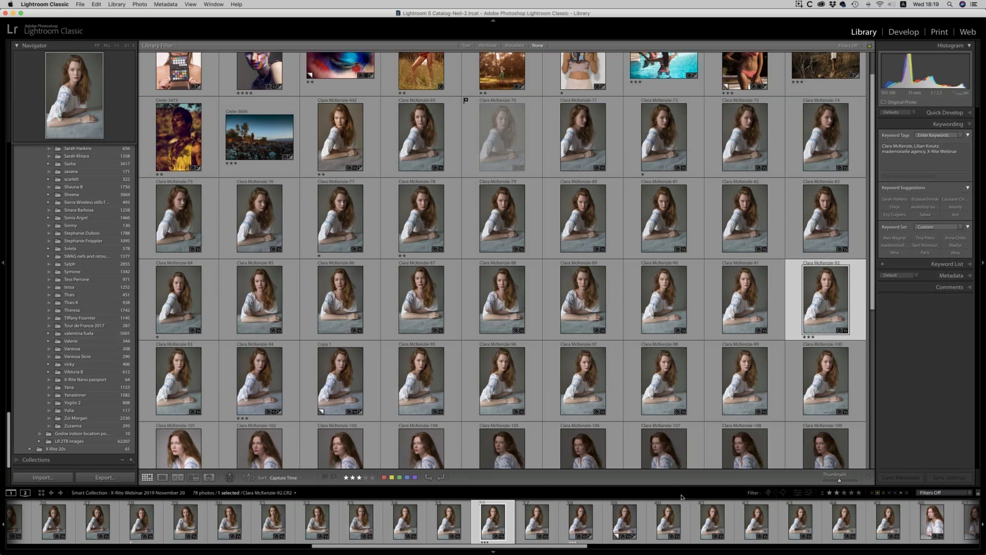
- Filter the collection to photos rated two stars and higher, with the yellow label filter switched off
left_click(829, 493)
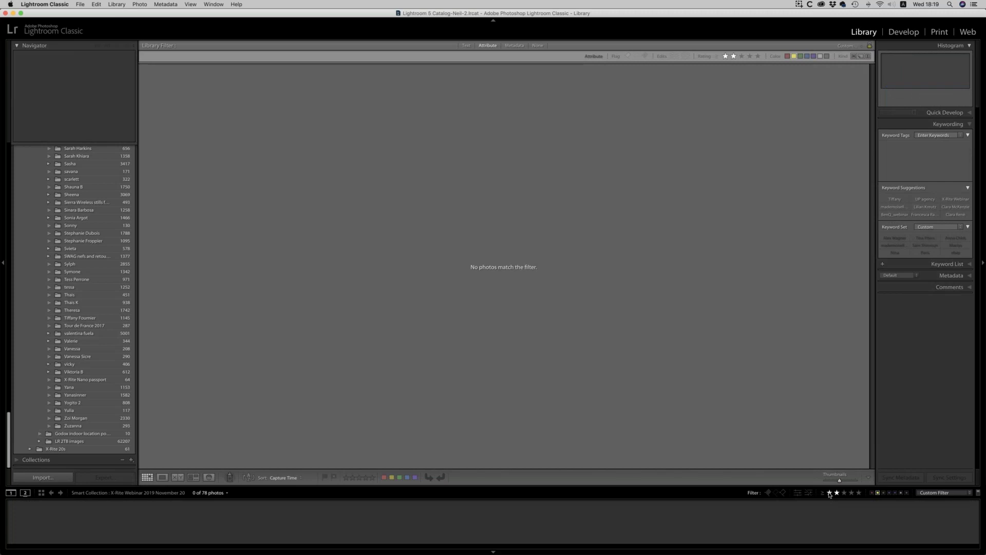
left_click(877, 493)
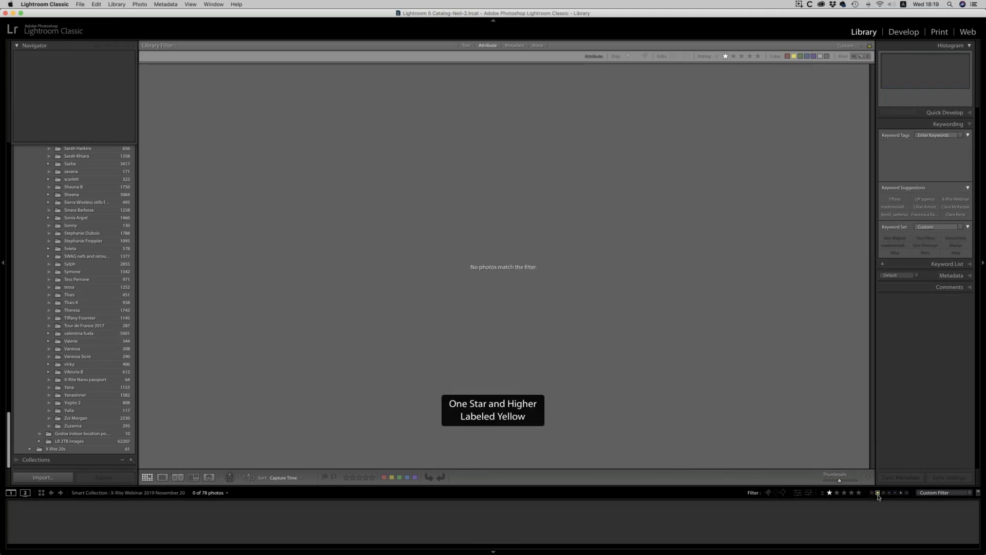
left_click(877, 493)
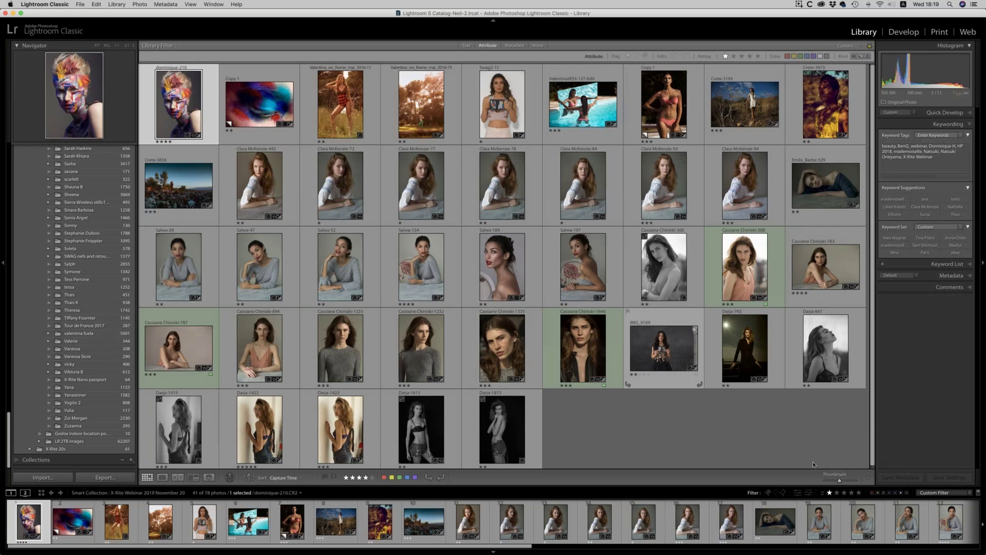
left_click(837, 493)
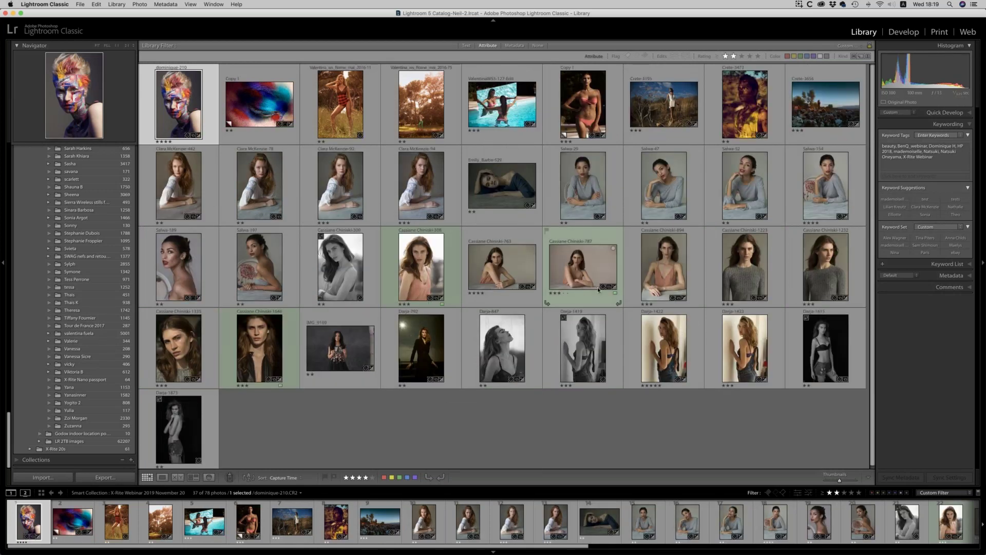
- Compare the four white-blouse portraits in Survey view, drop portrait 78 from the selection, and rate the other three three stars
left_click(176, 182)
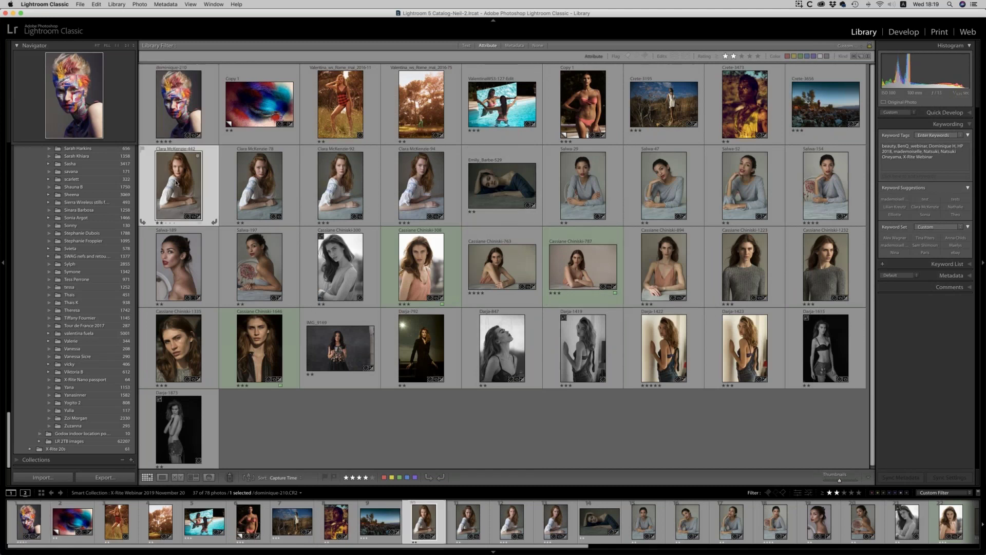
left_click(425, 187, "shift")
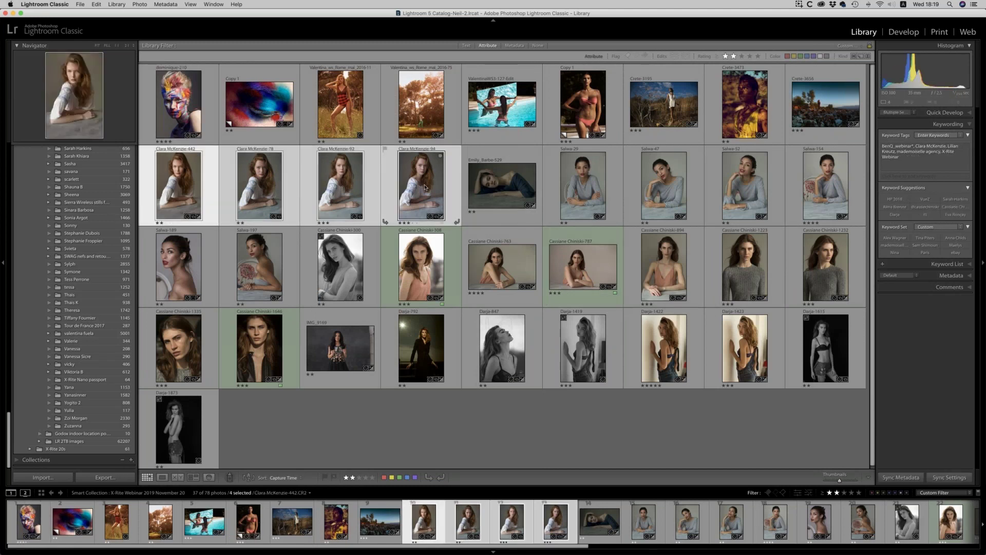
key("n")
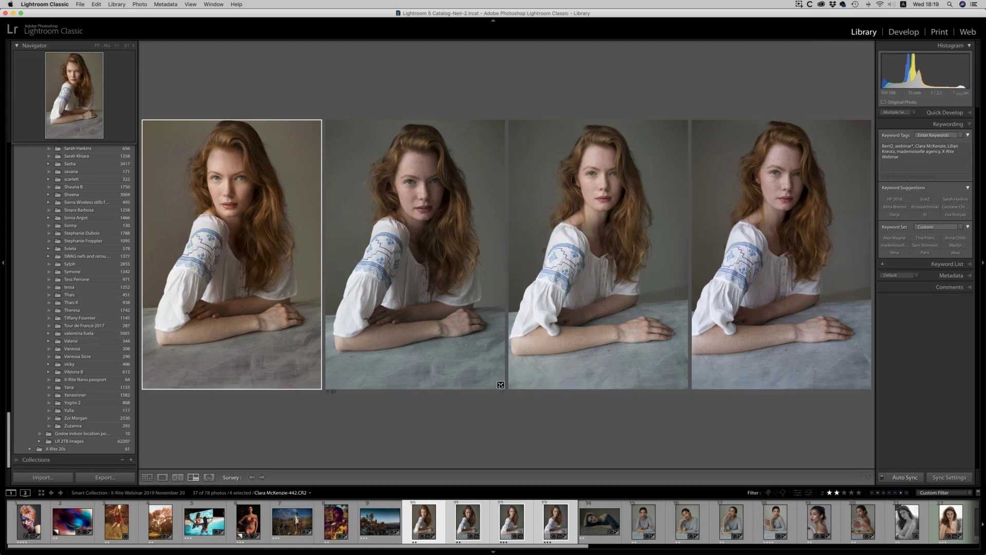
left_click(501, 386)
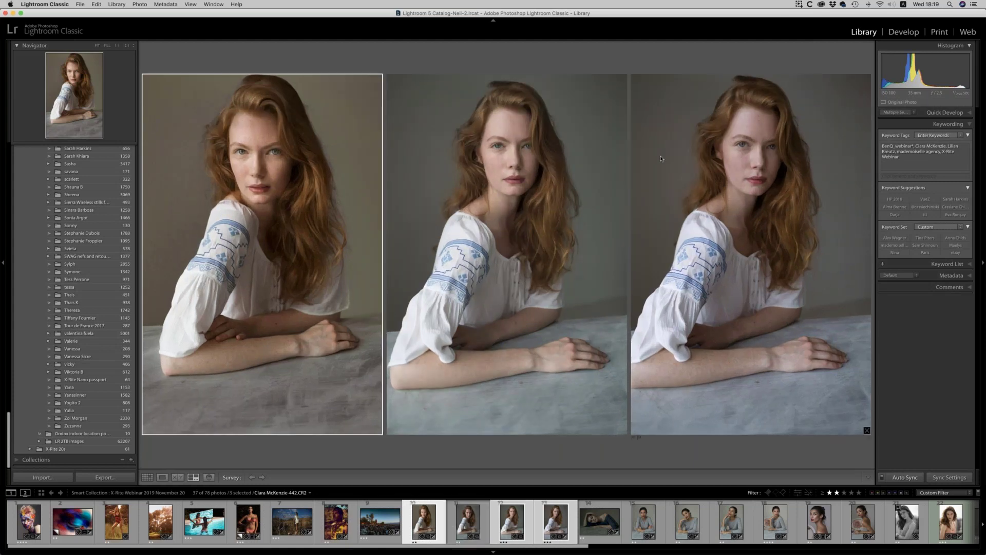
key("g")
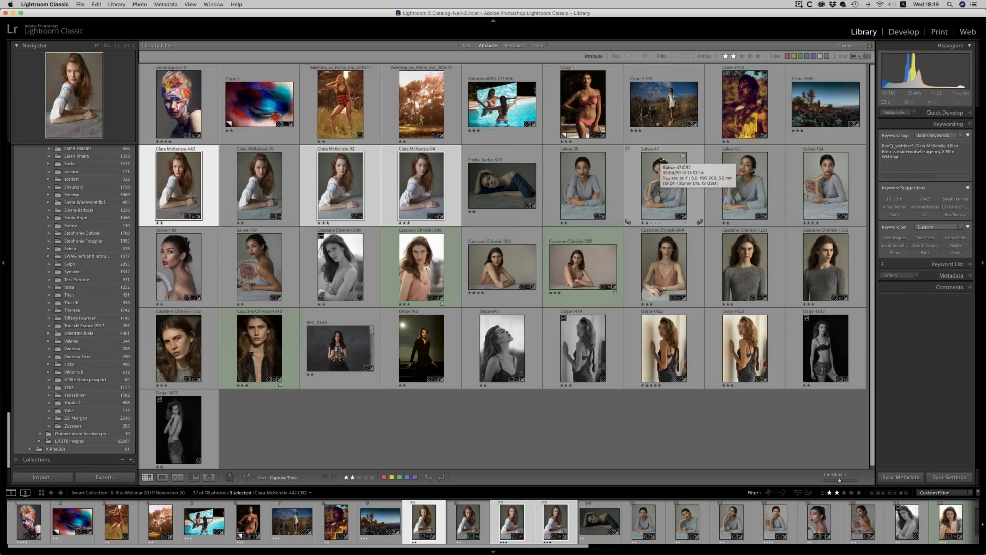
key("3")
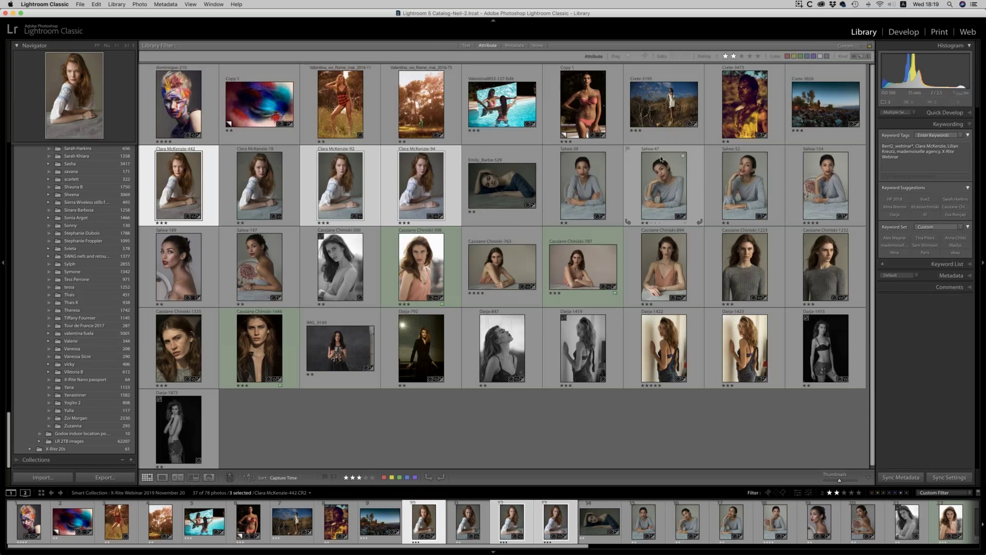
- Survey the three remaining portraits, drop portrait 94 from the selection, and rate portraits 442 and 92 four stars
key("n")
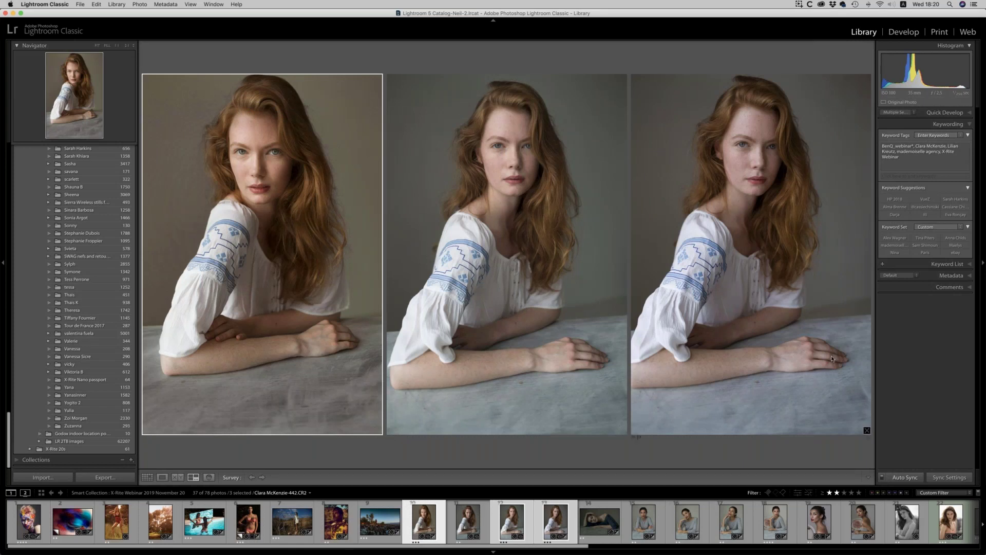
left_click(867, 430)
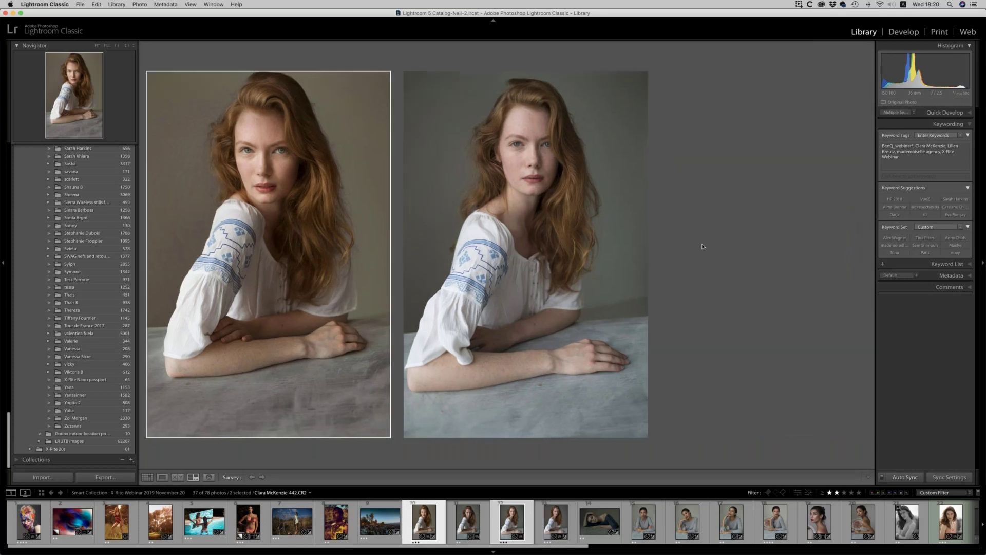
key("g")
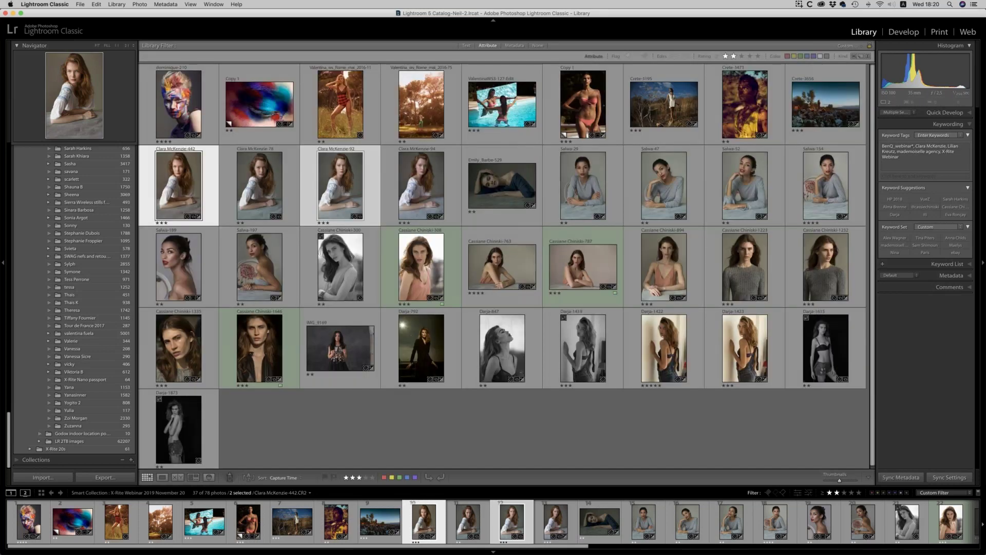
key("4")
- Filter the collection to four stars and higher and view portrait 92 on its own in Loupe view
left_click(852, 493)
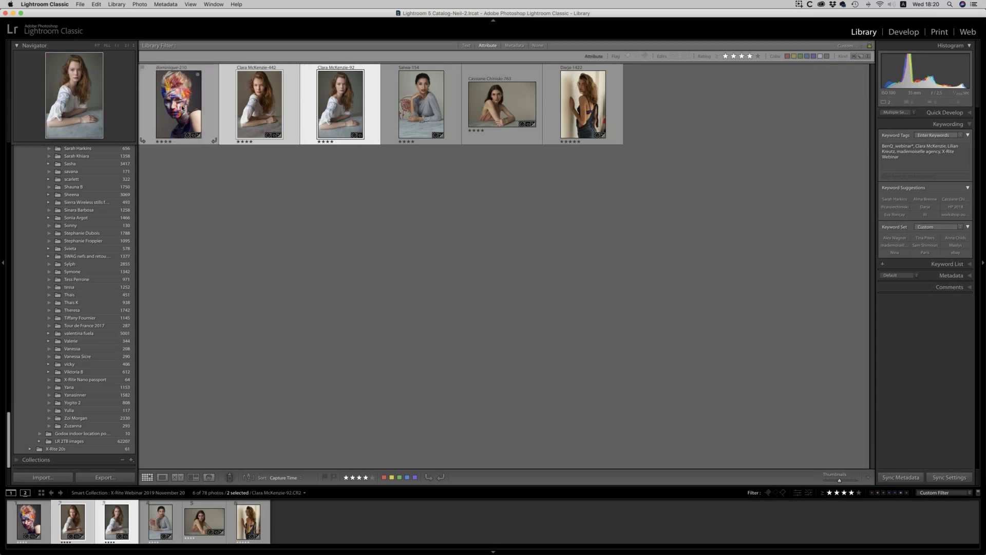
left_click(380, 223)
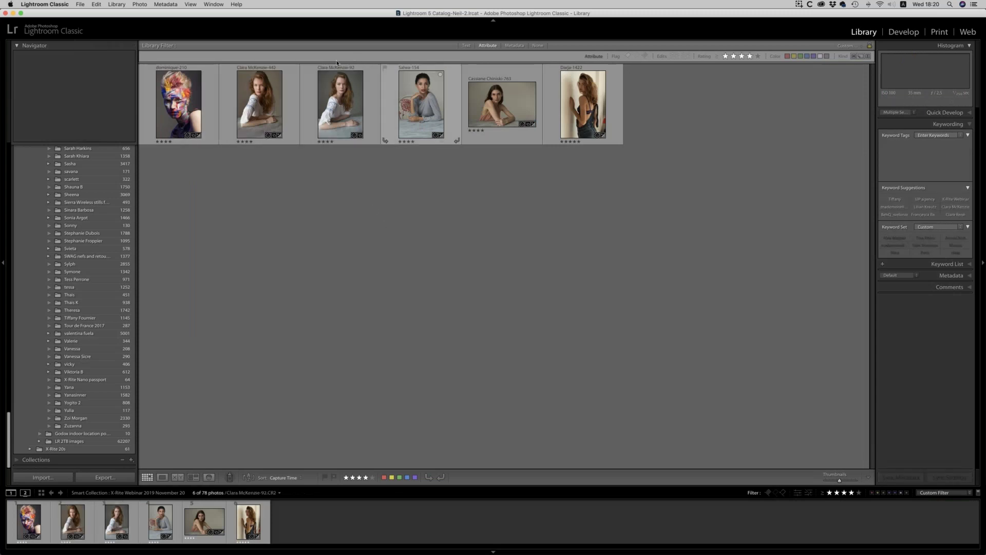
left_click(345, 104)
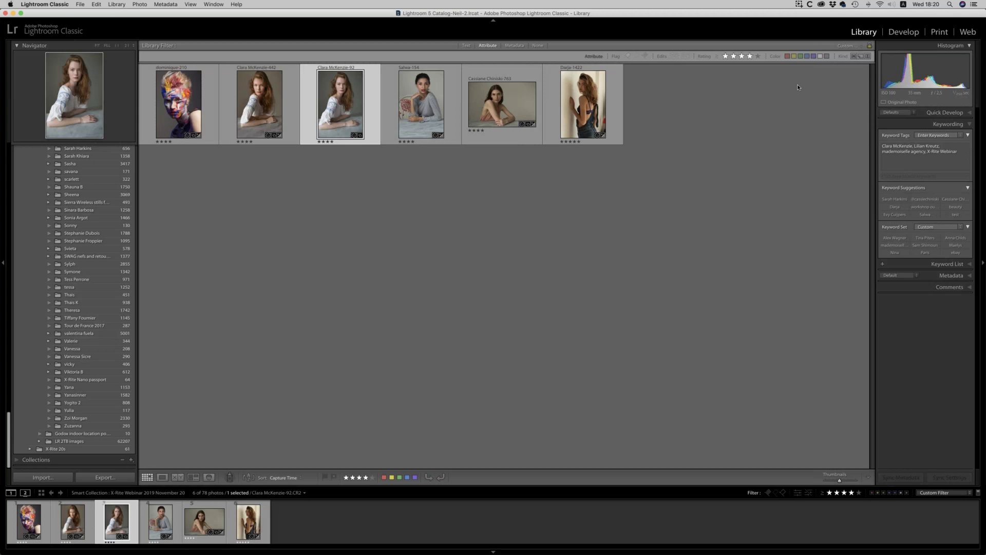
key("e")
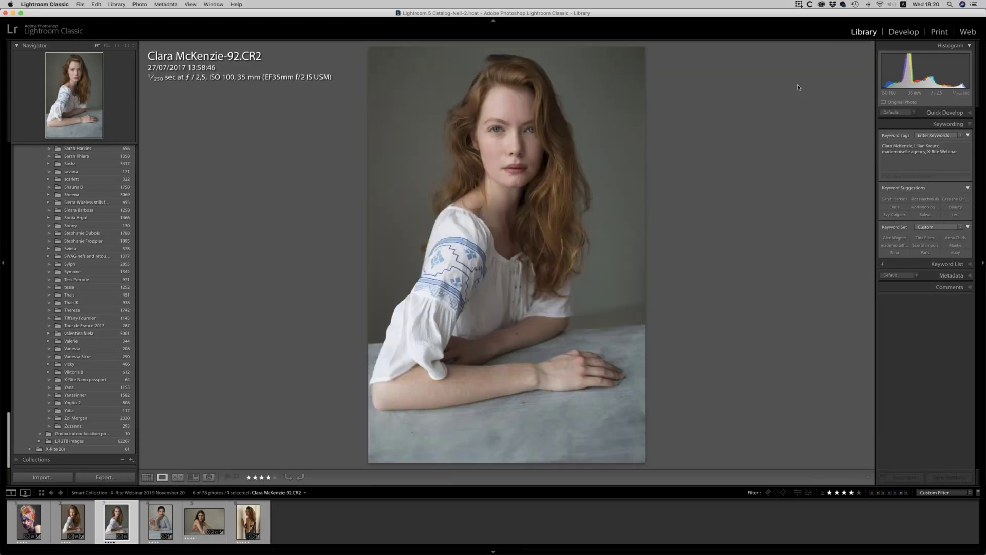
- Open portrait 92 in the Develop module and check its lens correction settings
key("d")
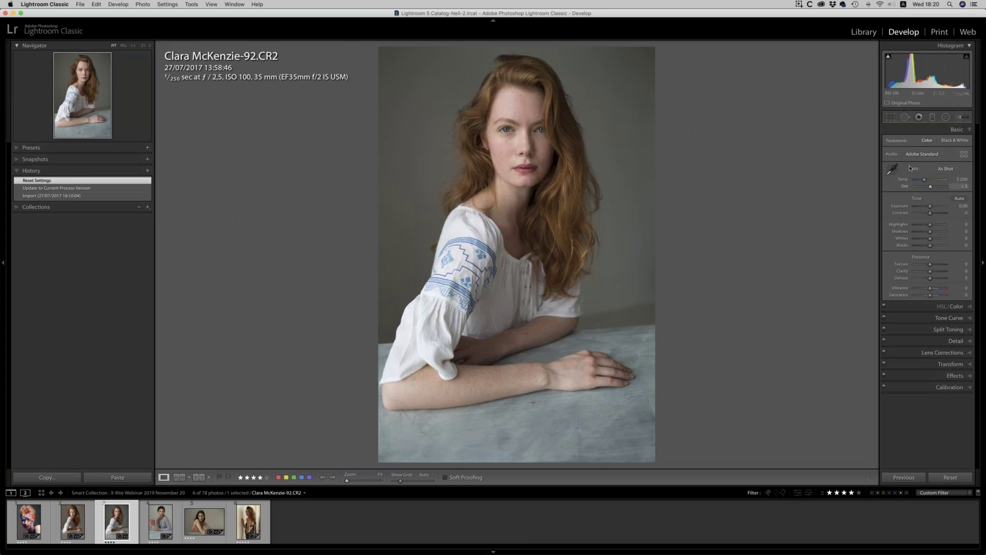
left_click(958, 353)
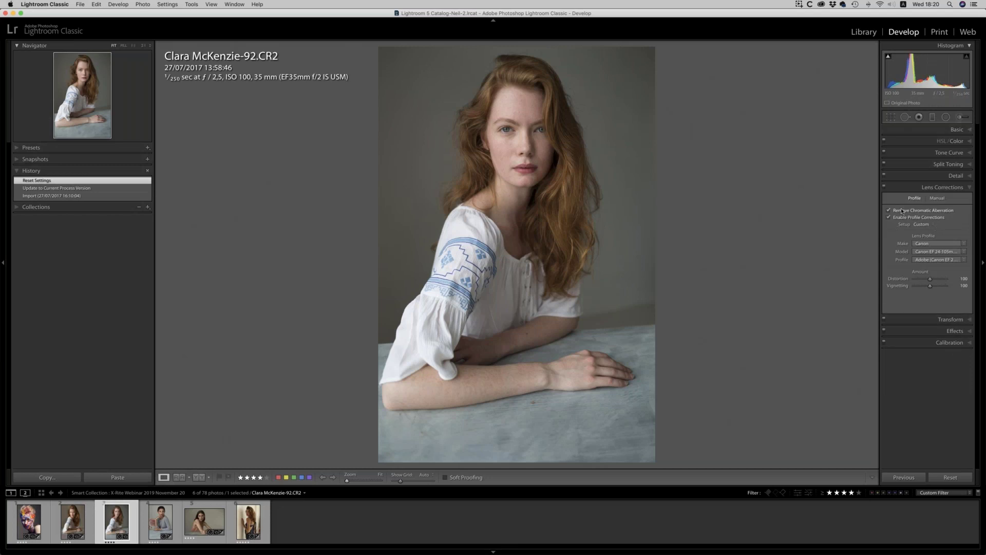
left_click(955, 130)
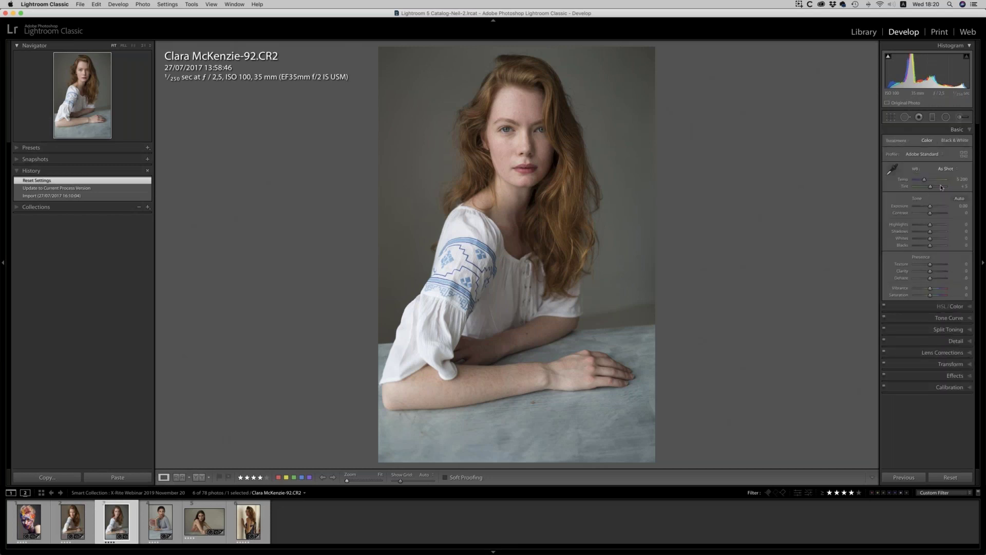
- Apply the Canon 5DMKIII flash camera profile to the portrait
left_click(964, 155)
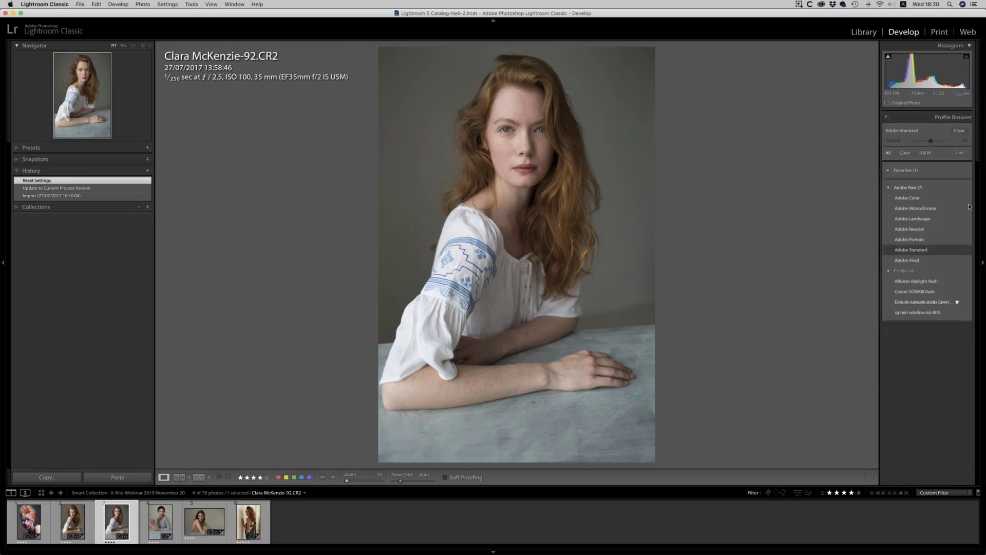
left_click(920, 292)
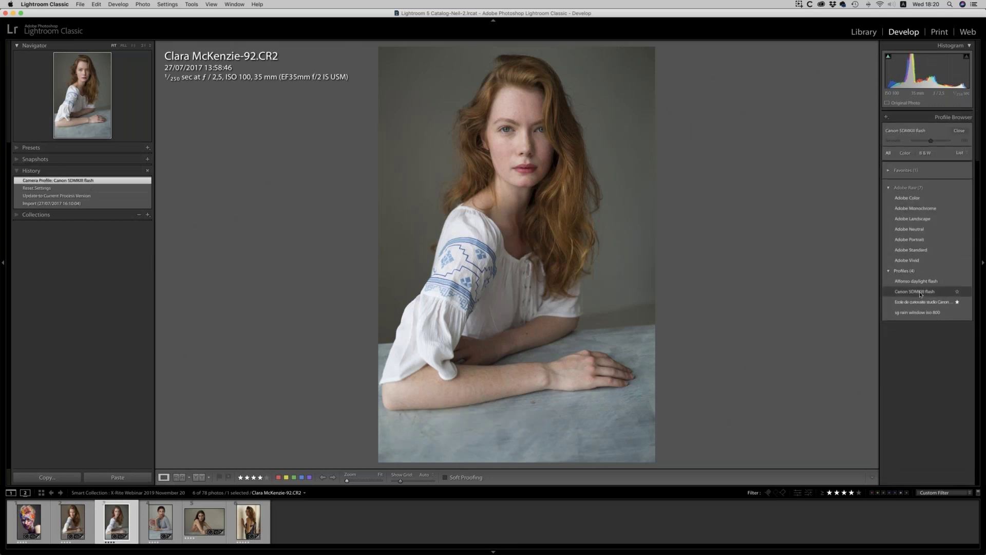
left_click(959, 131)
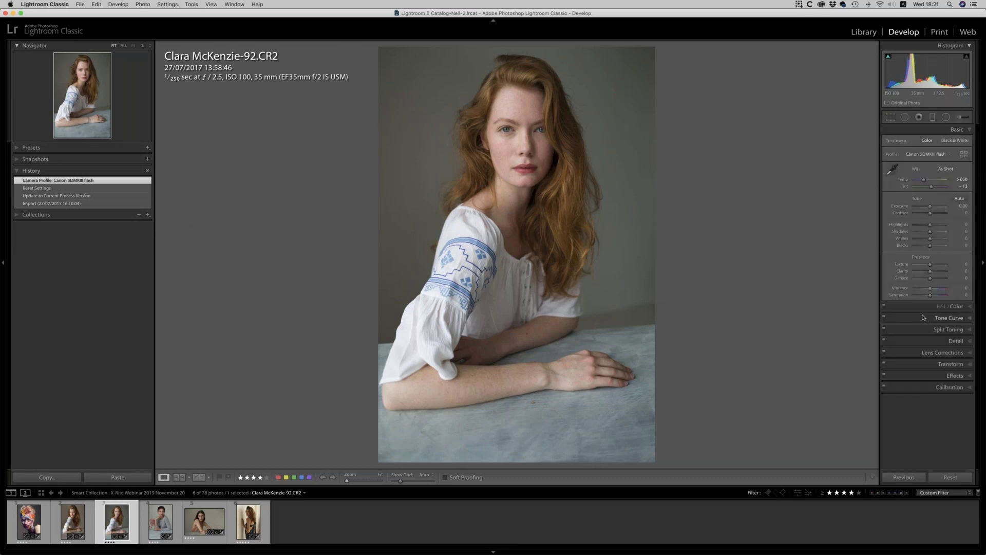
- Check the sharpening and noise reduction settings, and set the portrait's contrast to -15 and saturation to -2
left_click(969, 342)
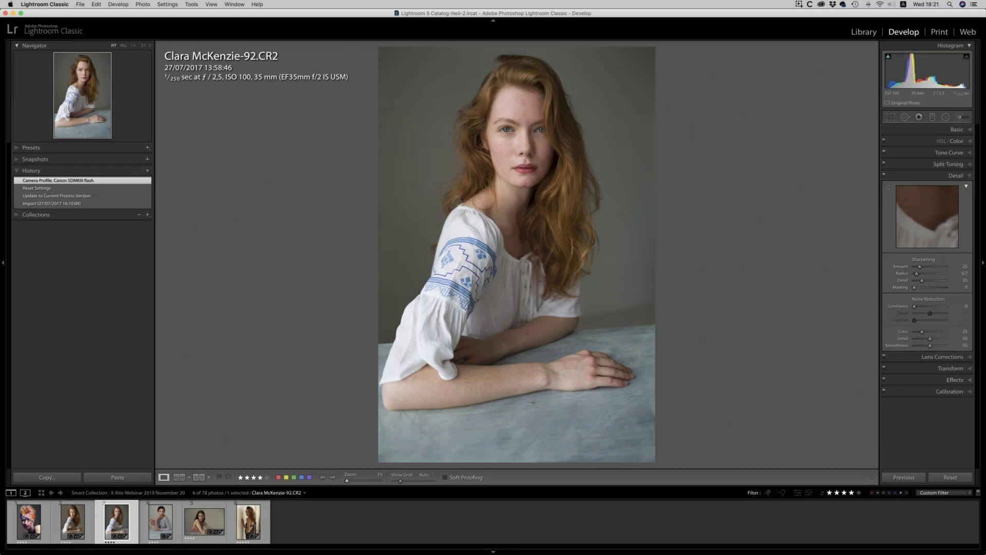
left_click(957, 130)
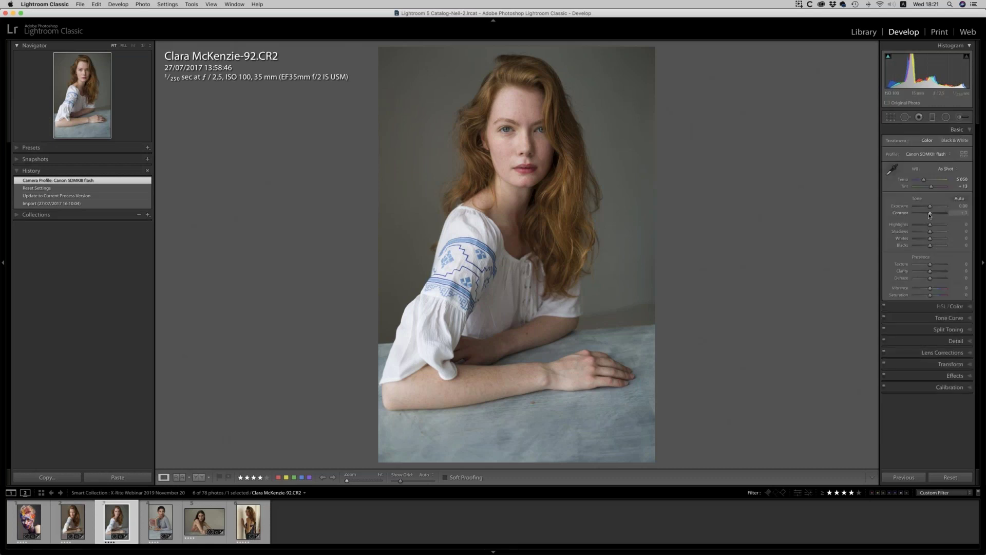
left_click_drag(930, 214, 927, 214)
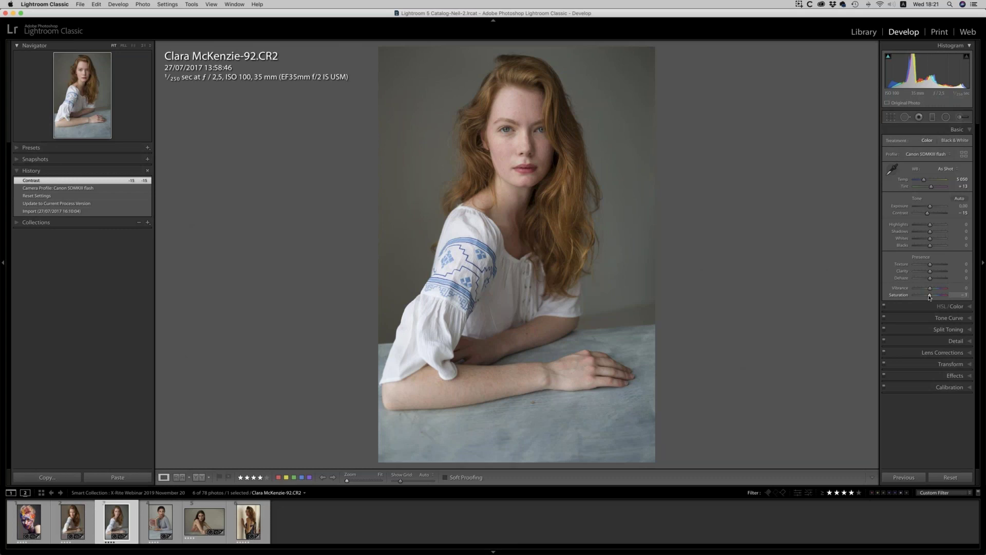
left_click_drag(930, 297, 928, 297)
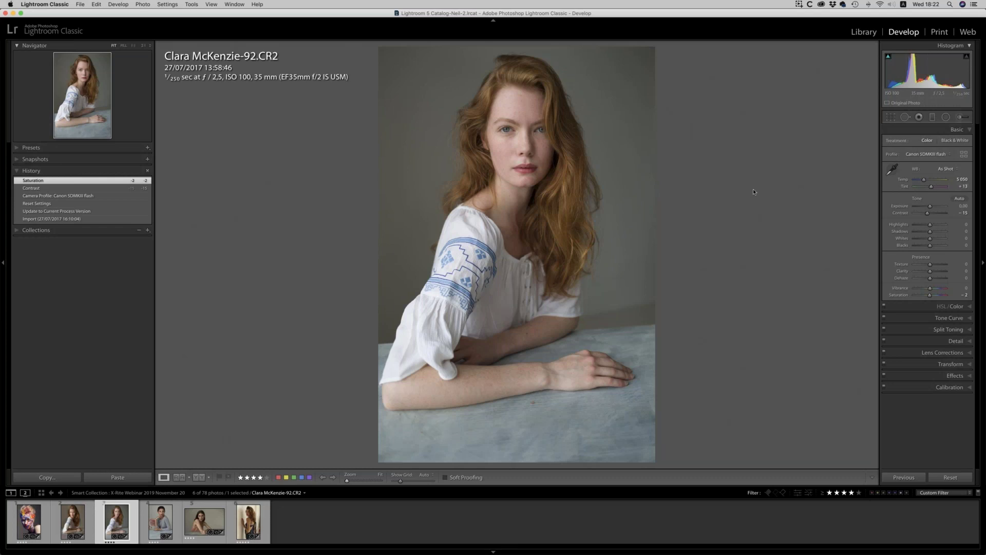
- Examine the options for setting the camera's default develop settings without changing them, and review the portrait's lens corrections
left_click(118, 5)
left_click(147, 45)
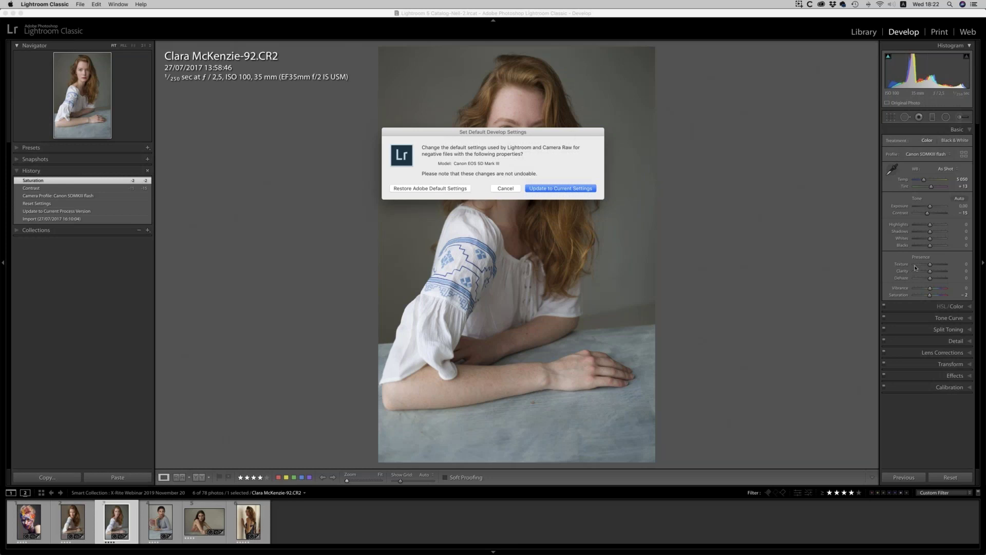
left_click(505, 188)
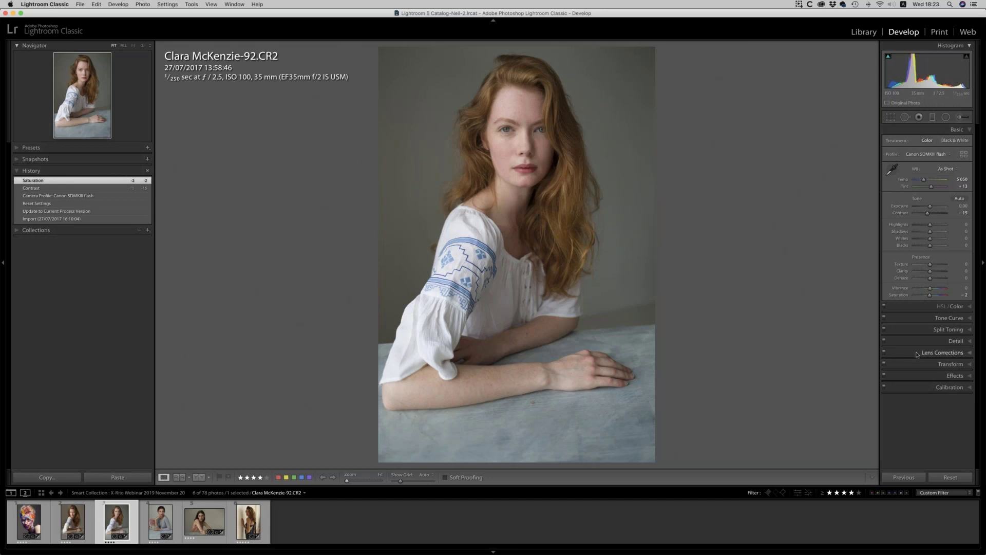
left_click(950, 353)
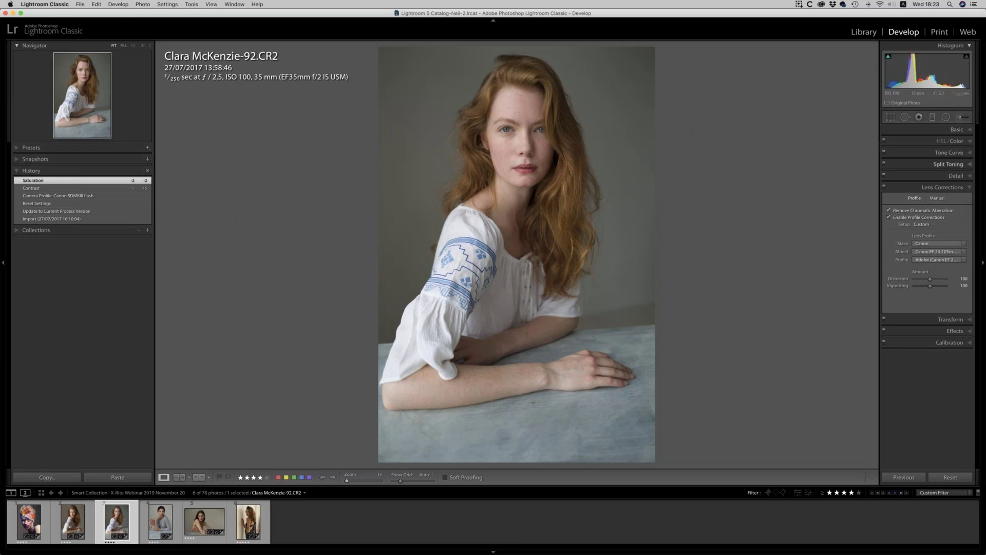
left_click(955, 129)
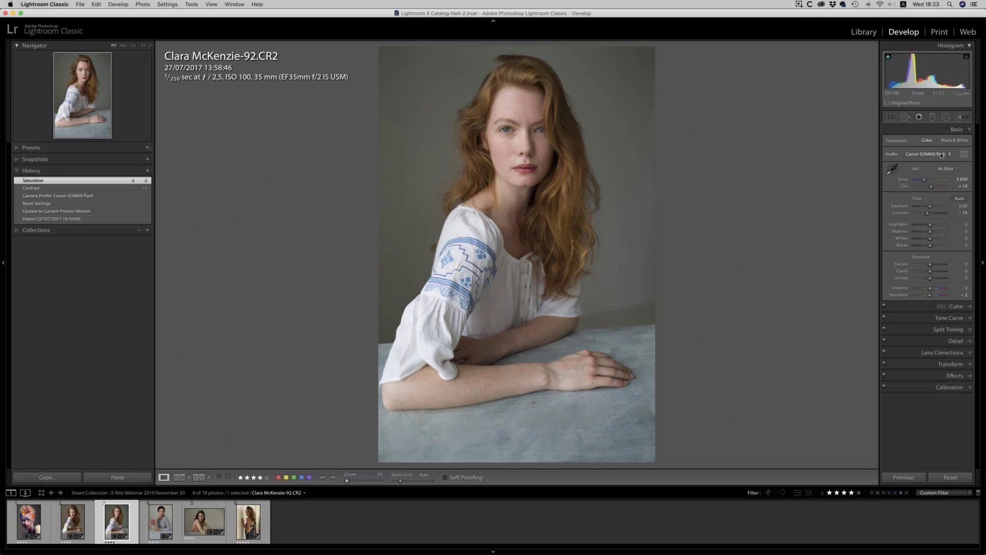
- Browse the camera profiles and apply Ecole de curiousite studio Canon 5D to the portrait
left_click(942, 155)
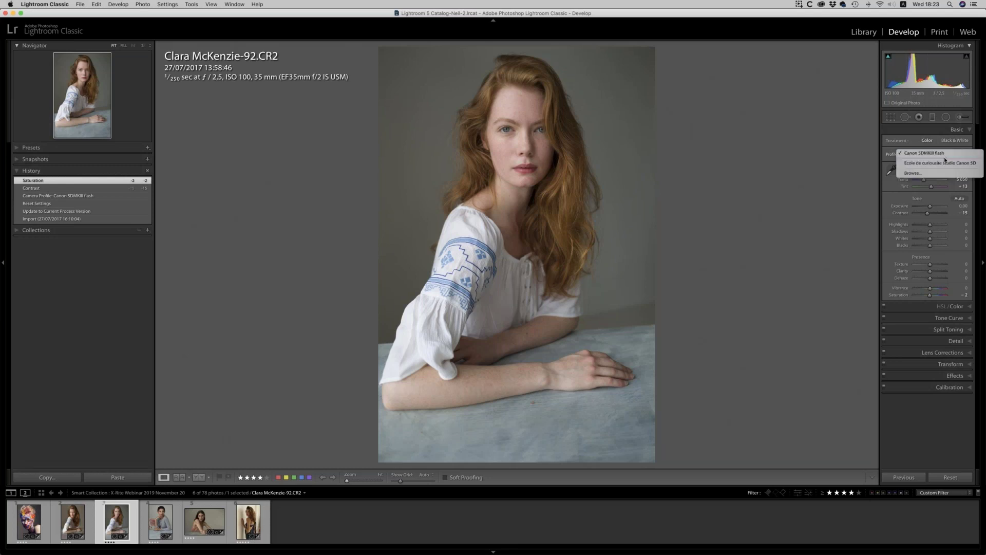
left_click(965, 178)
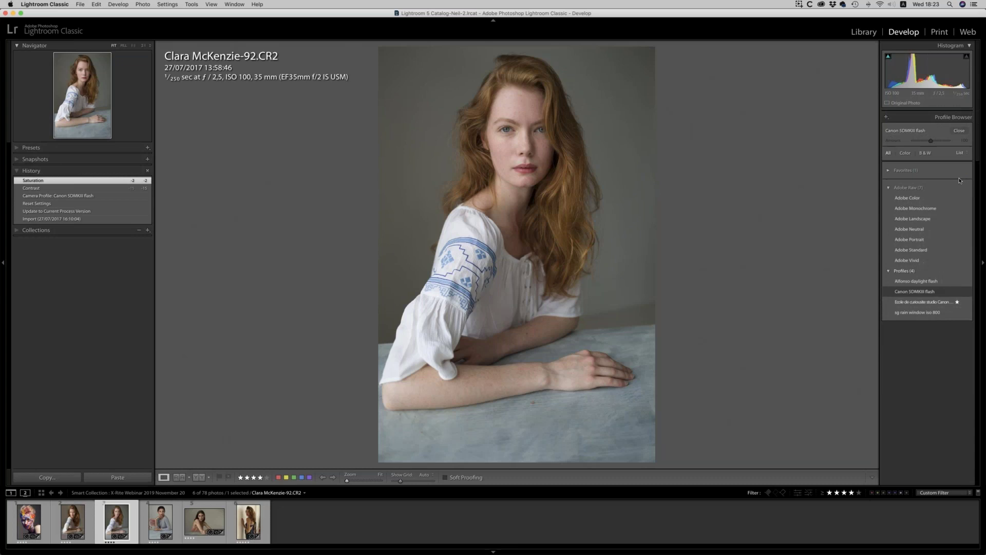
left_click(920, 220)
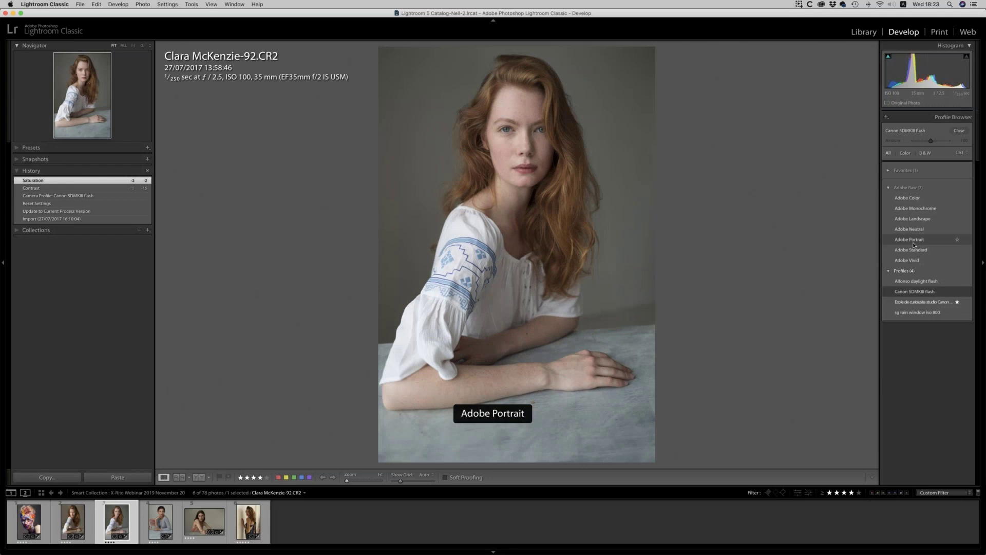
left_click(915, 302)
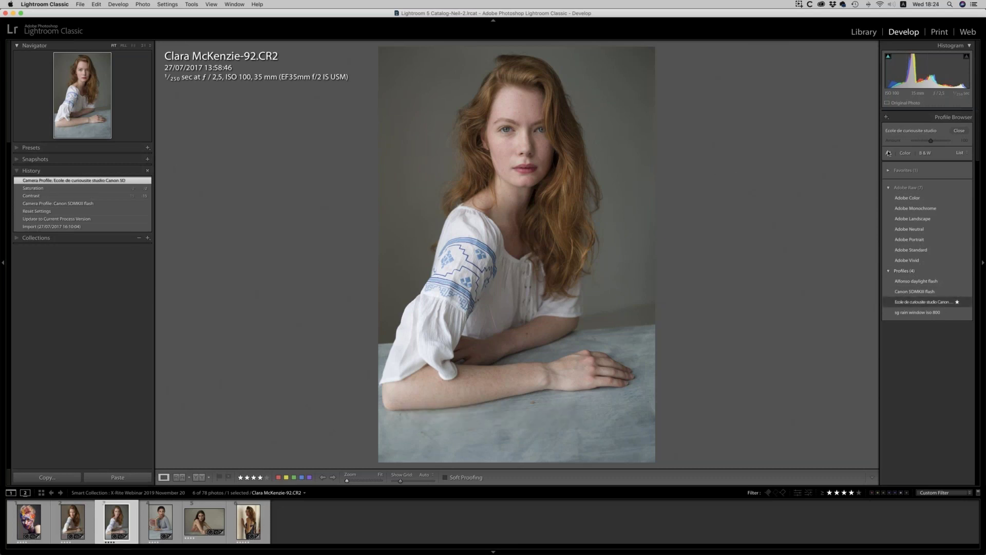
left_click(959, 131)
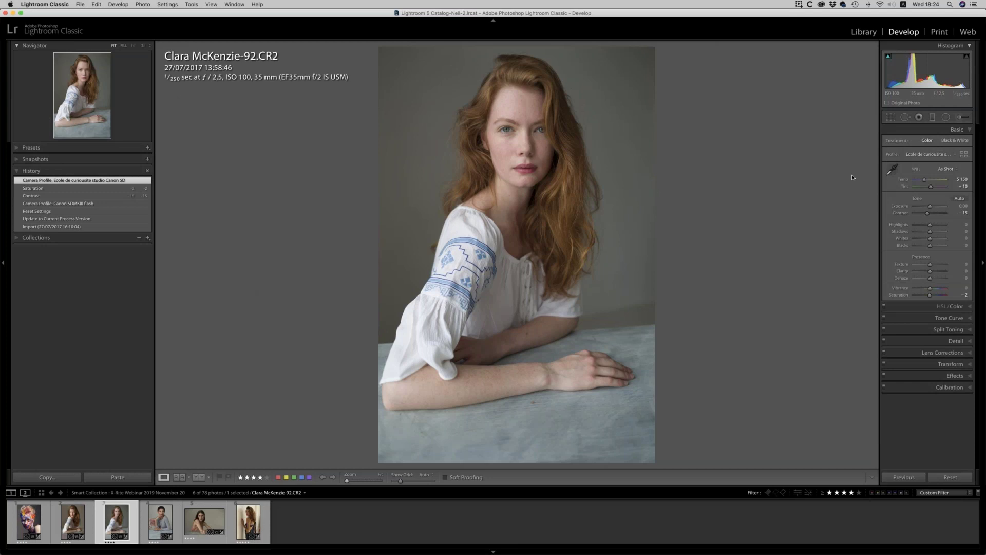
- Try the Auto white balance on the portrait and switch it back to As Shot
left_click(951, 169)
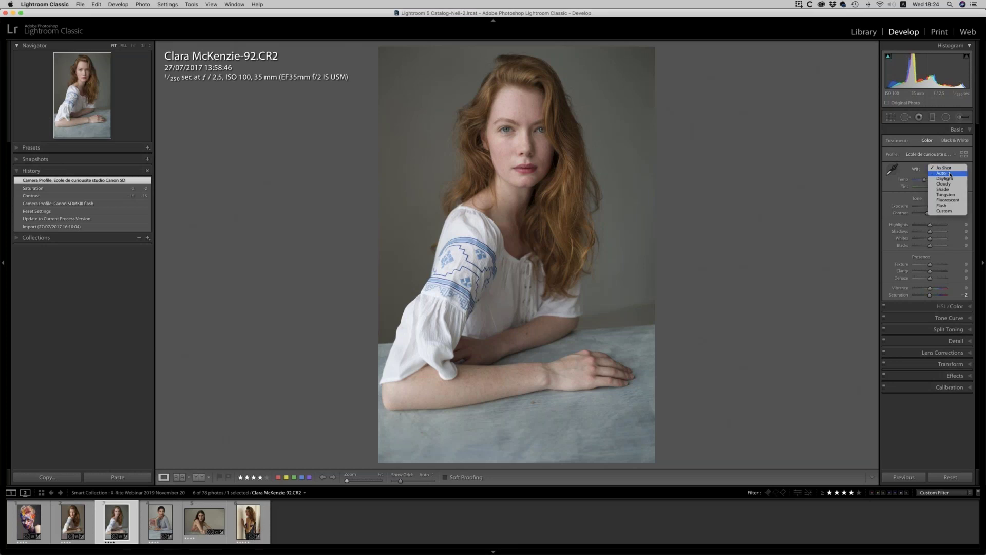
left_click(950, 174)
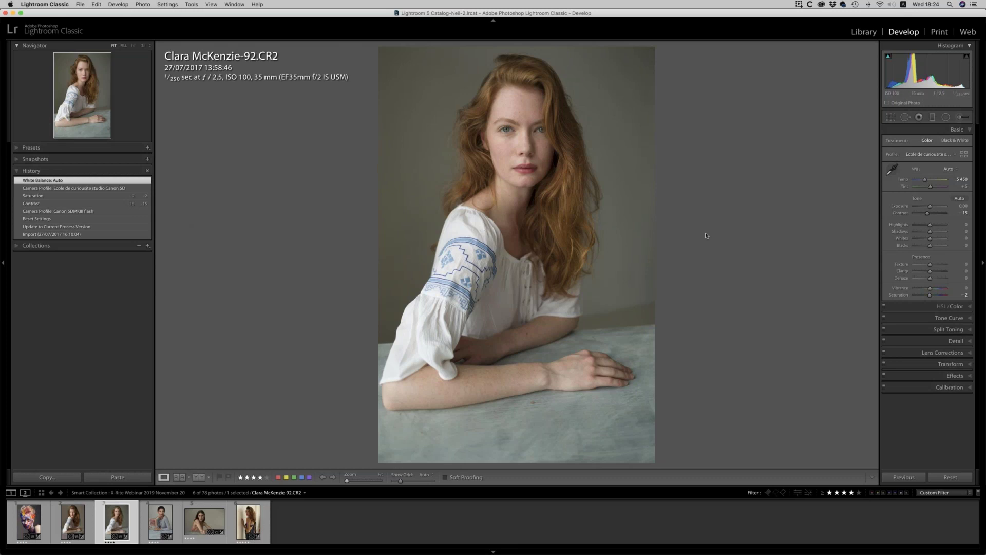
left_click(951, 169)
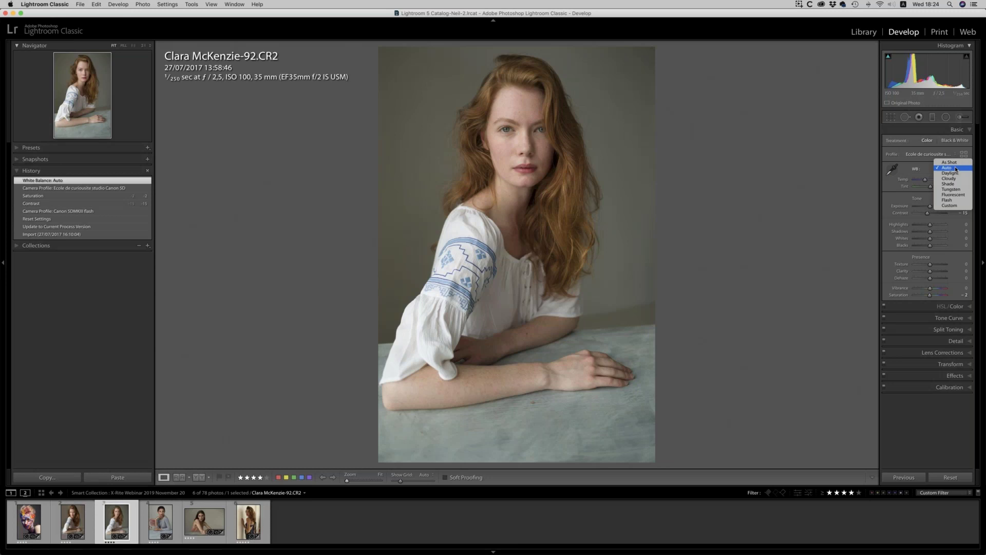
left_click(955, 163)
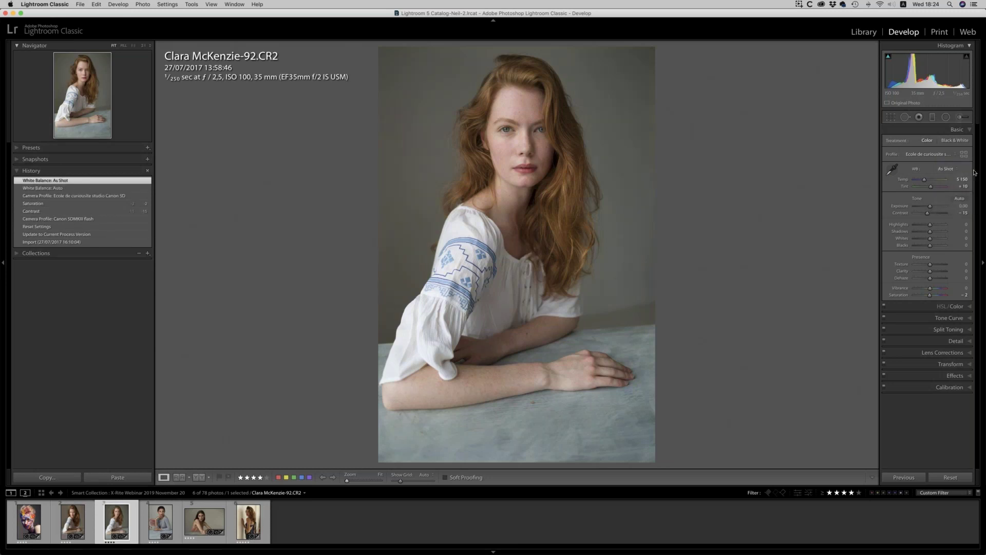
- Sample neutral white balance at three spots on the grey backdrop, ending beside the woman's hair, and warm the temperature to 5,548
left_click(890, 172)
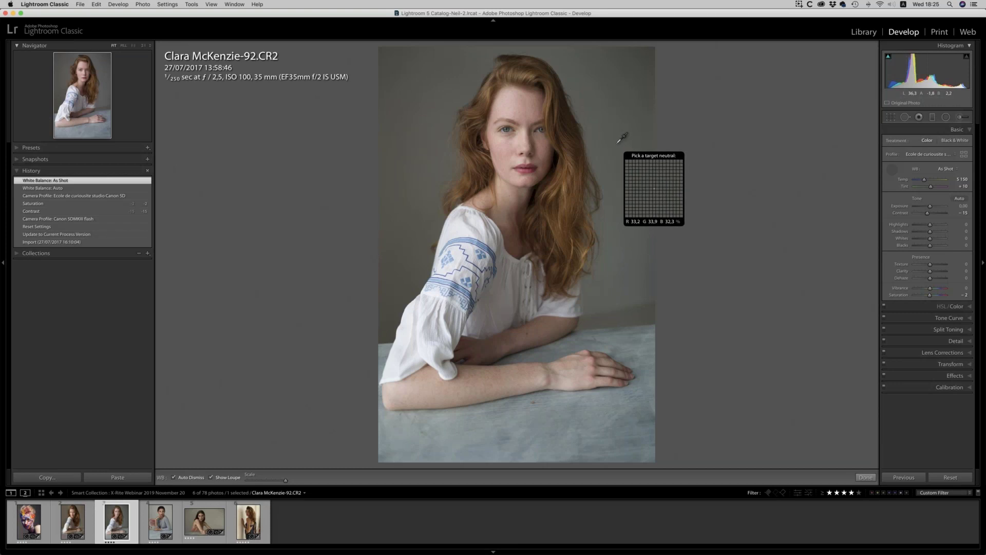
left_click(618, 142)
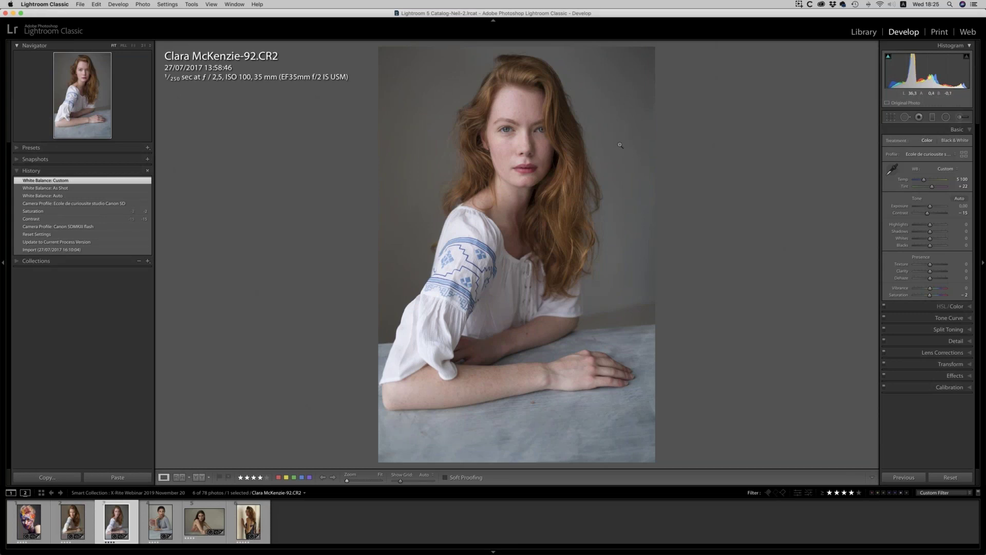
left_click(892, 174)
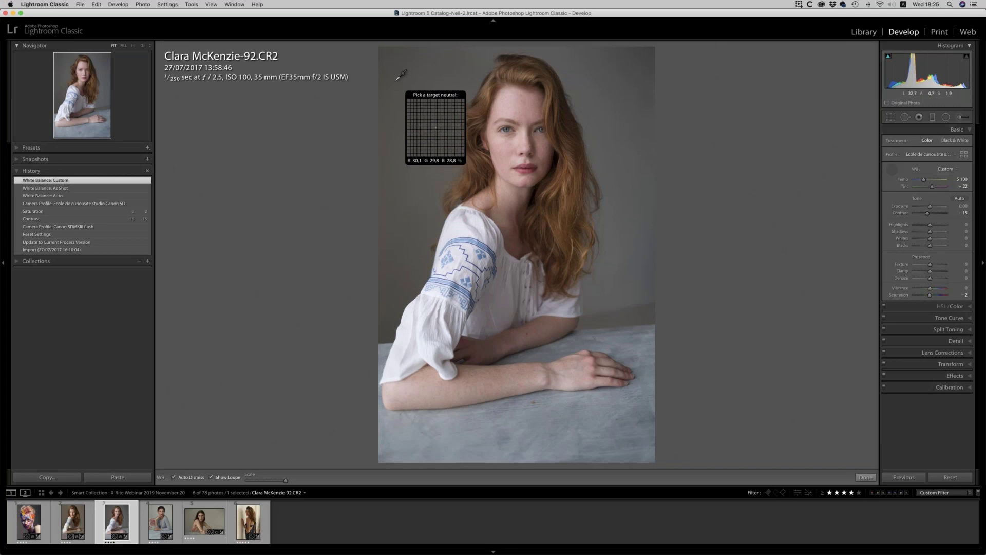
left_click(414, 204)
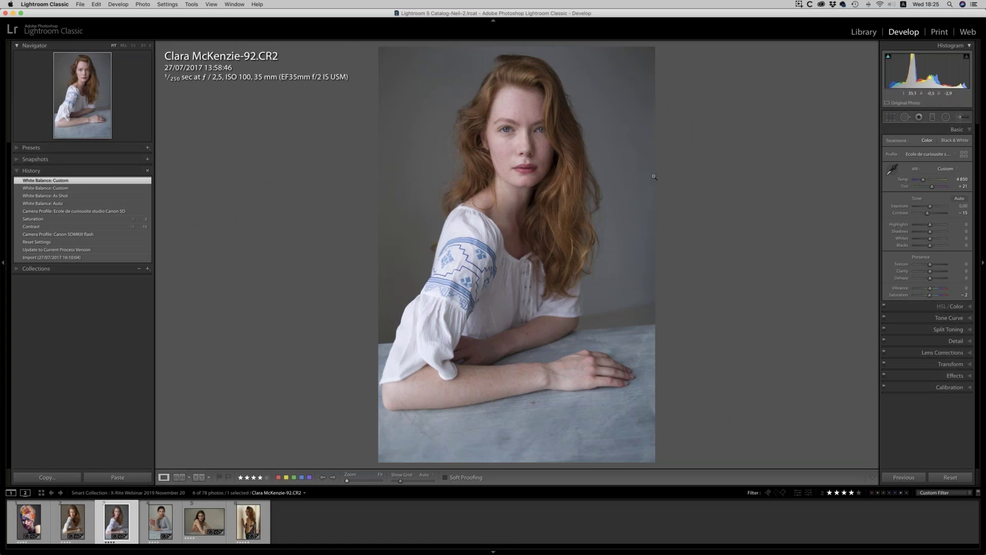
left_click(892, 172)
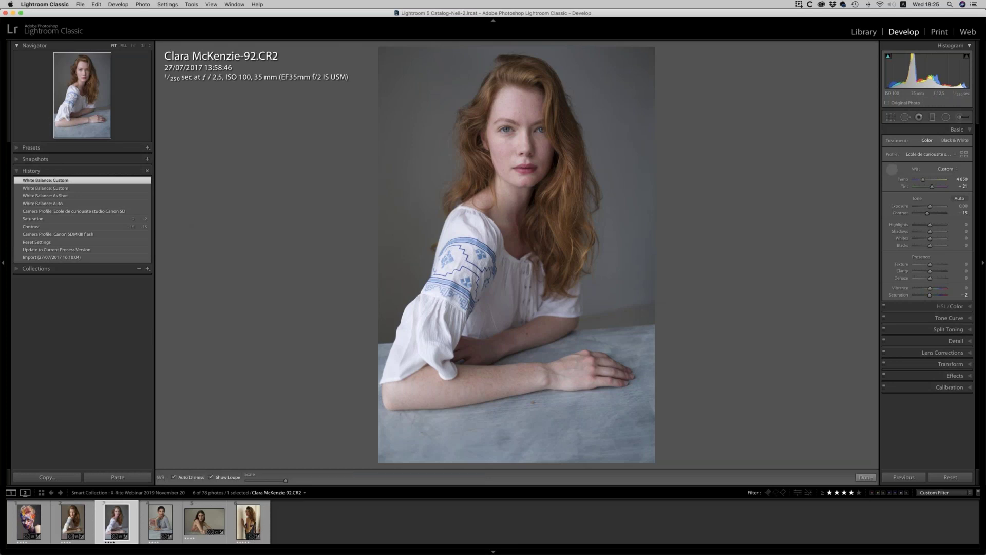
left_click(625, 172)
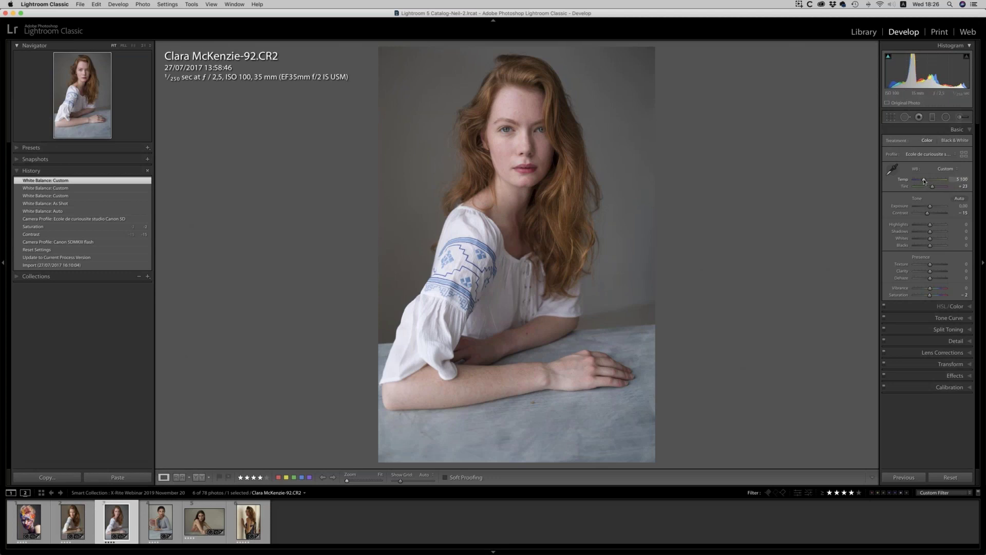
left_click_drag(924, 181, 926, 182)
left_click_drag(925, 182, 926, 182)
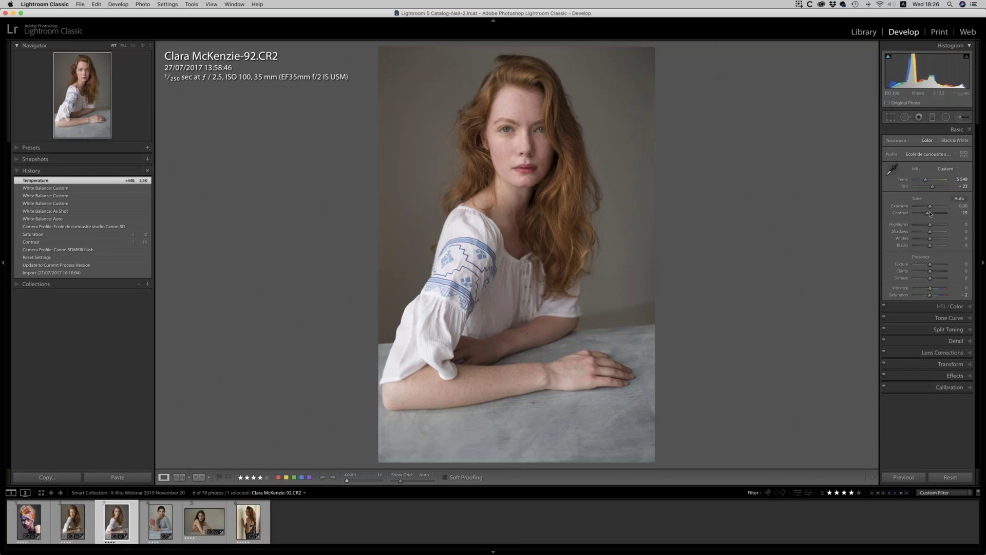
- Try exposure +0.35 and contrast -22 on the portrait, and reset all the Tone adjustments to zero
double_click(899, 213)
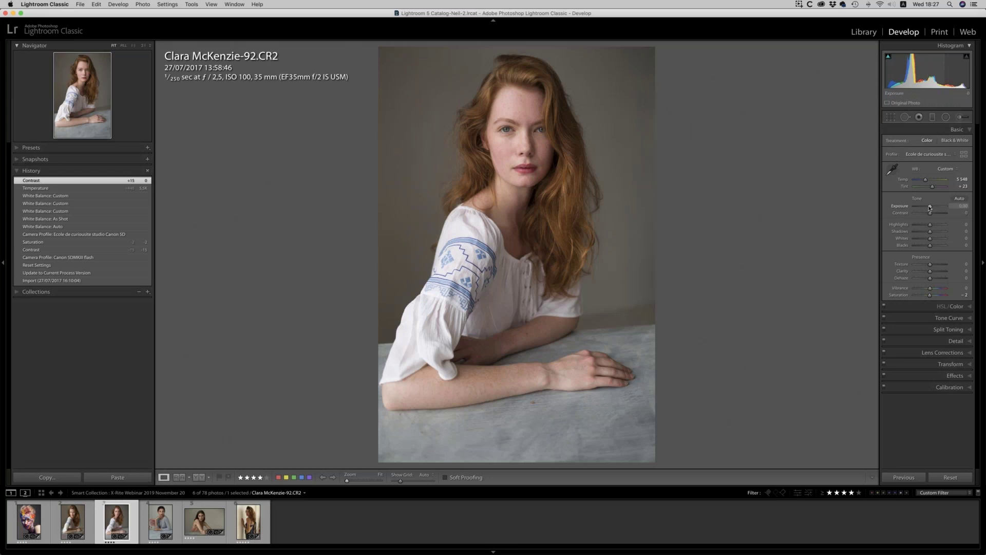
left_click_drag(929, 207, 926, 215)
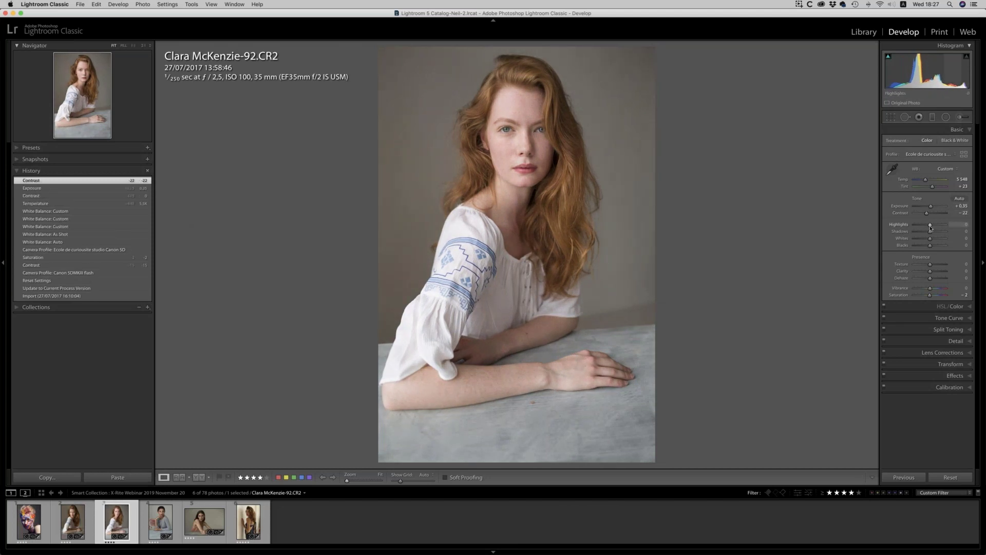
double_click(899, 207)
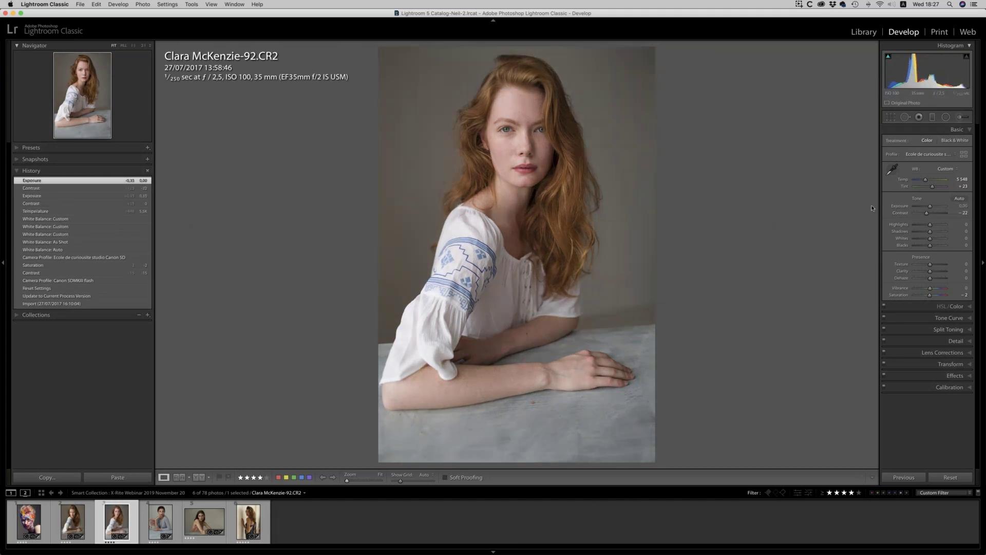
double_click(918, 199)
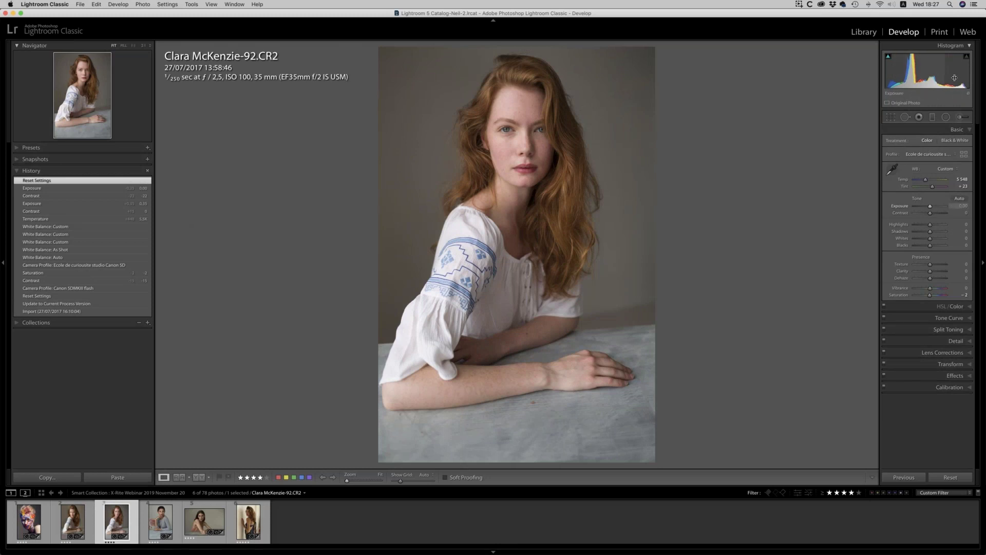
left_click(888, 57)
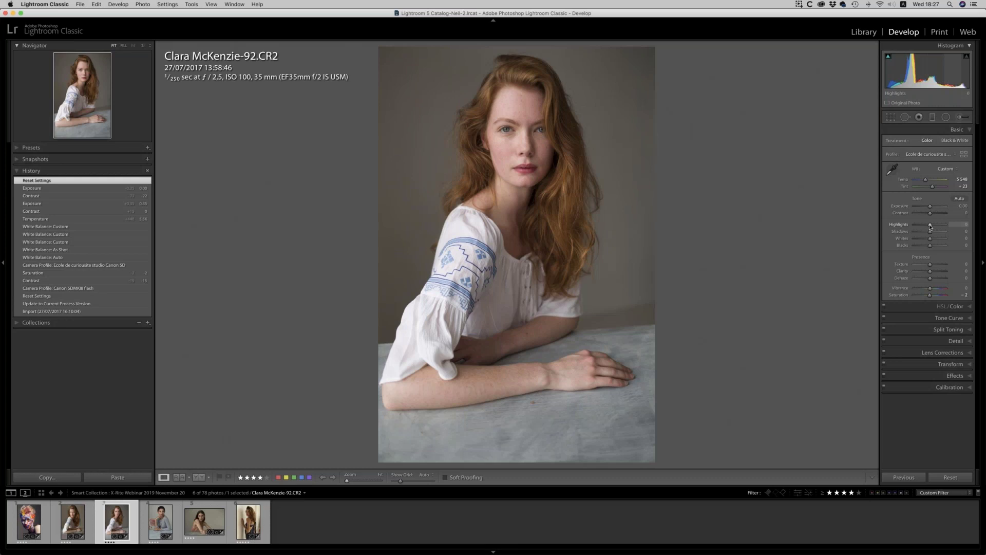
- Set highlights to -22, shadows to +3 and whites to -29 on the portrait, and try different blacks values, returning to 0
left_click_drag(930, 226, 928, 226)
left_click_drag(933, 239, 929, 234)
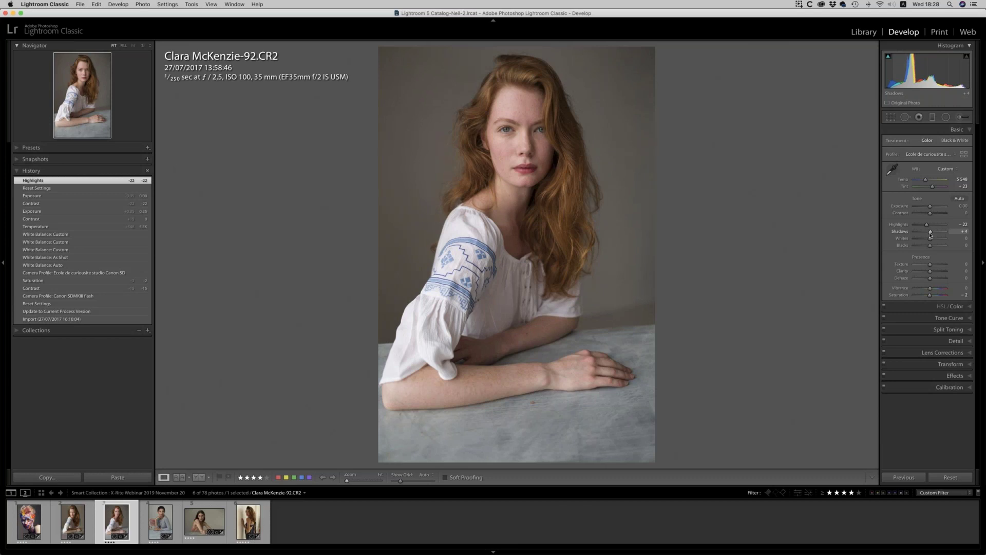
left_click_drag(932, 243, 933, 243)
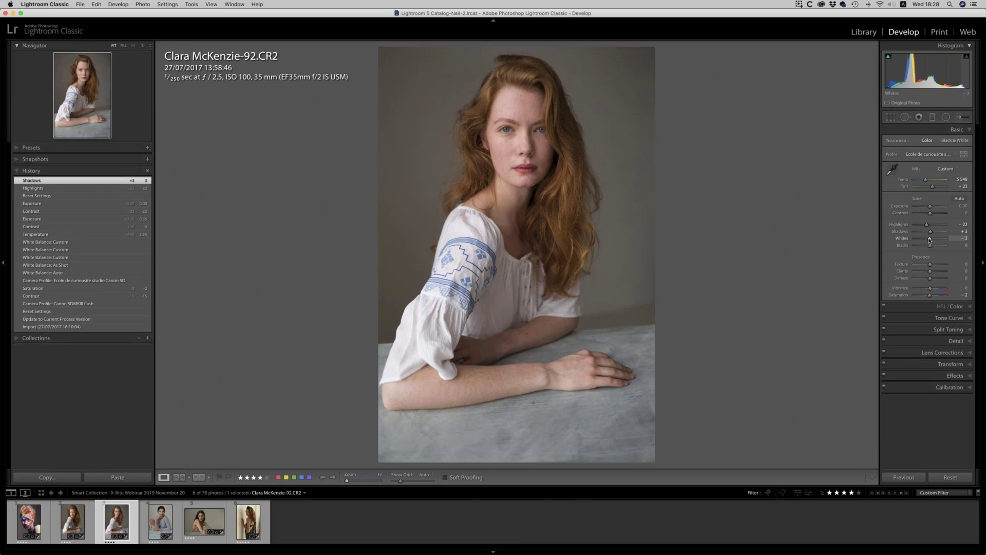
left_click_drag(928, 239, 925, 240)
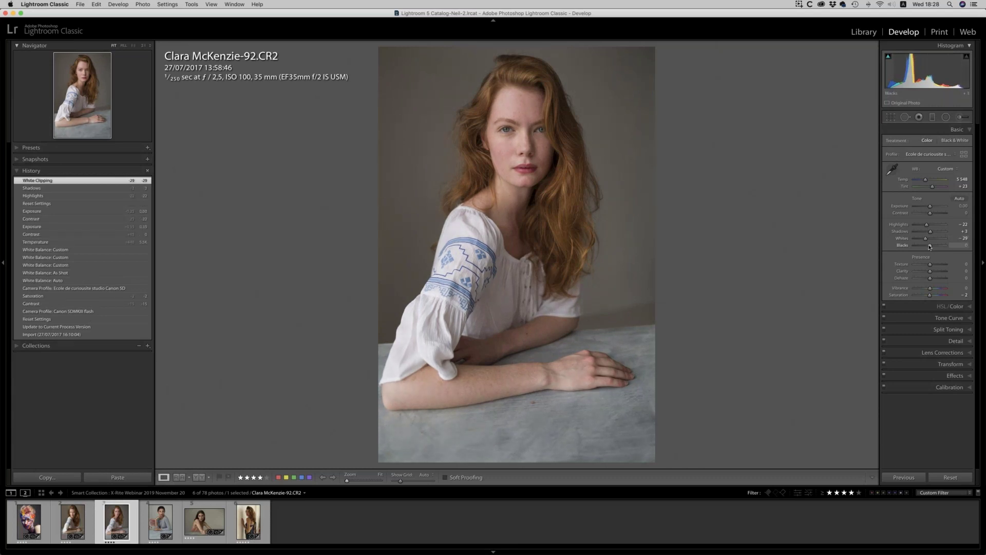
mouse_move(928, 246)
left_mouse_down()
mouse_move(917, 247)
mouse_move(931, 247)
left_mouse_up()
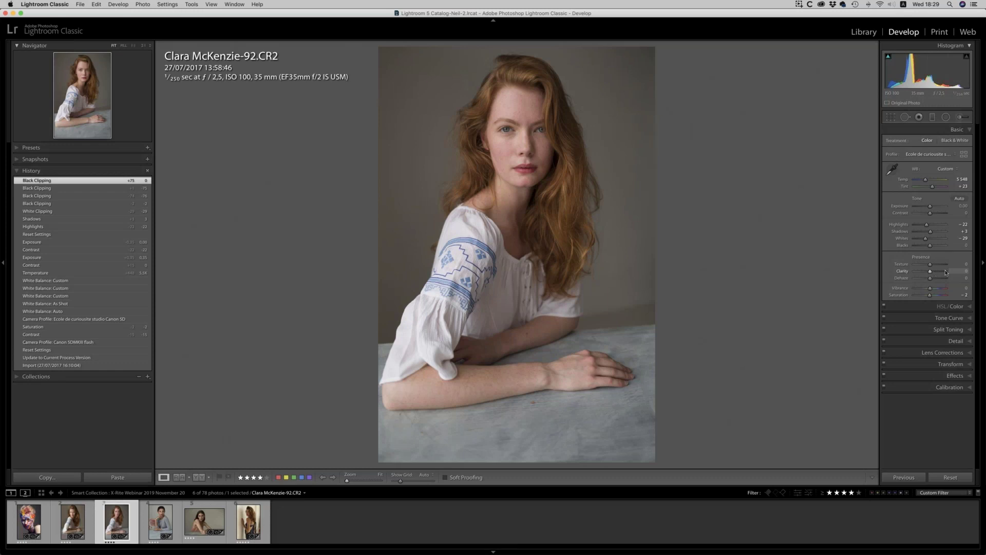
- Try stronger clarity and dehaze amounts on the portrait, settling on clarity +6 and dehaze +15
left_click_drag(947, 271, 931, 273)
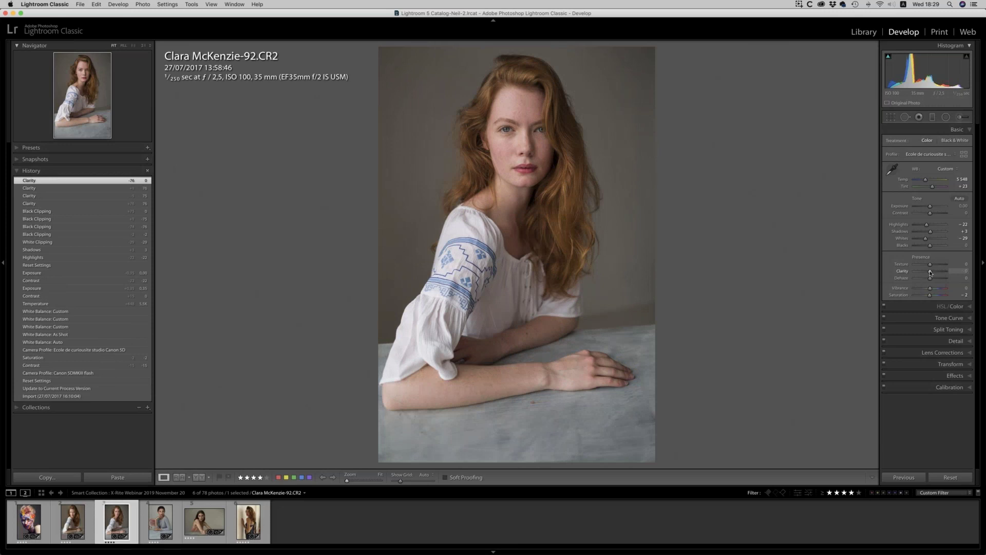
left_click_drag(931, 272, 930, 274)
left_click_drag(931, 272, 931, 273)
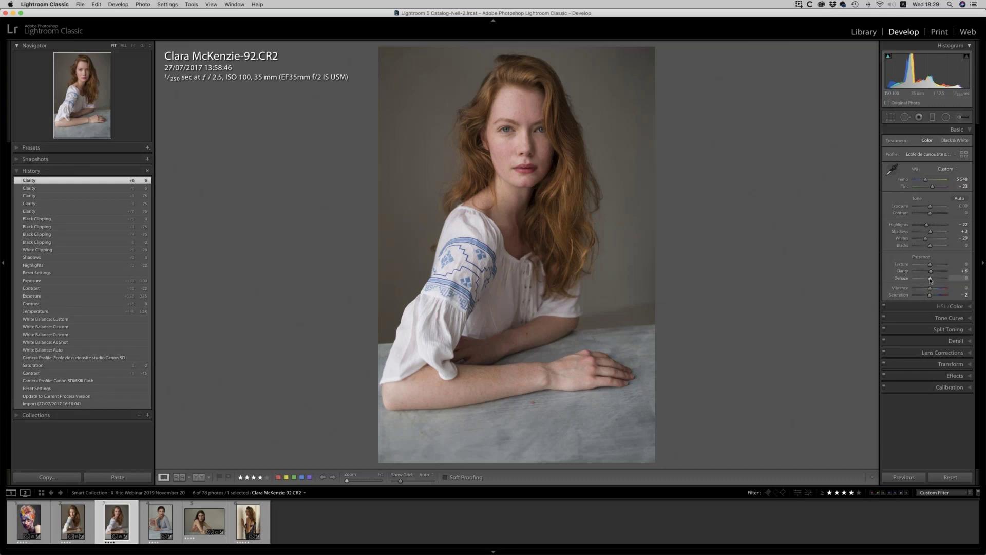
left_click_drag(930, 280, 933, 280)
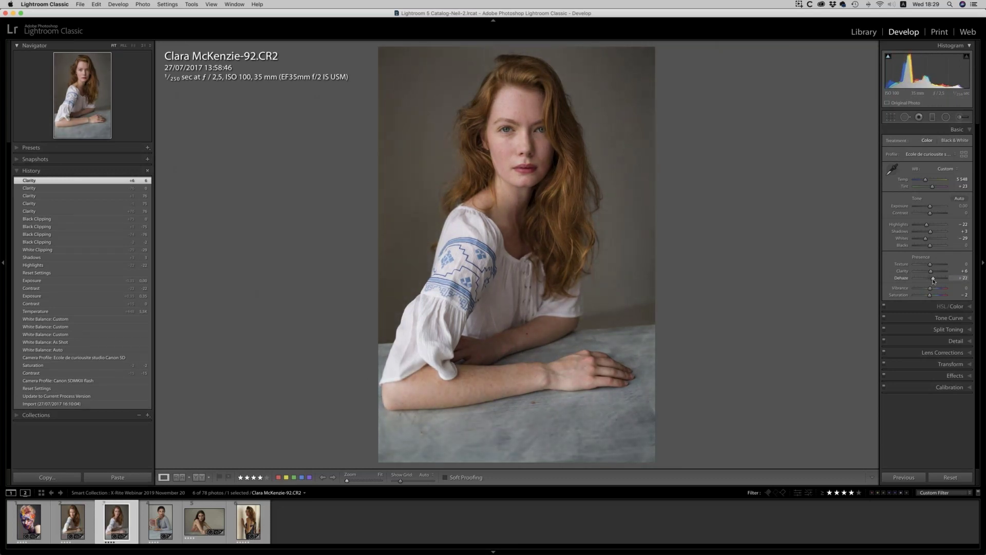
left_click_drag(933, 279, 932, 280)
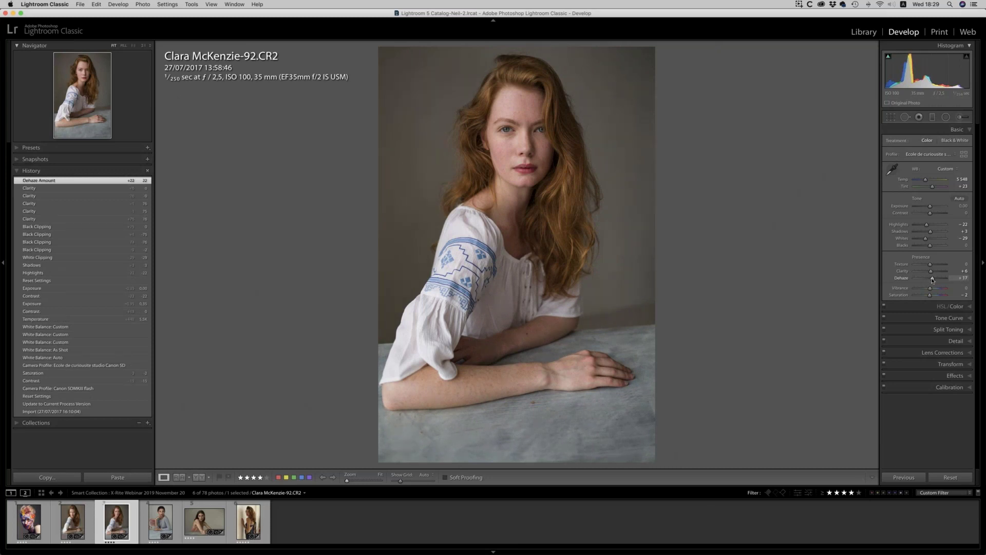
left_click_drag(932, 279, 932, 279)
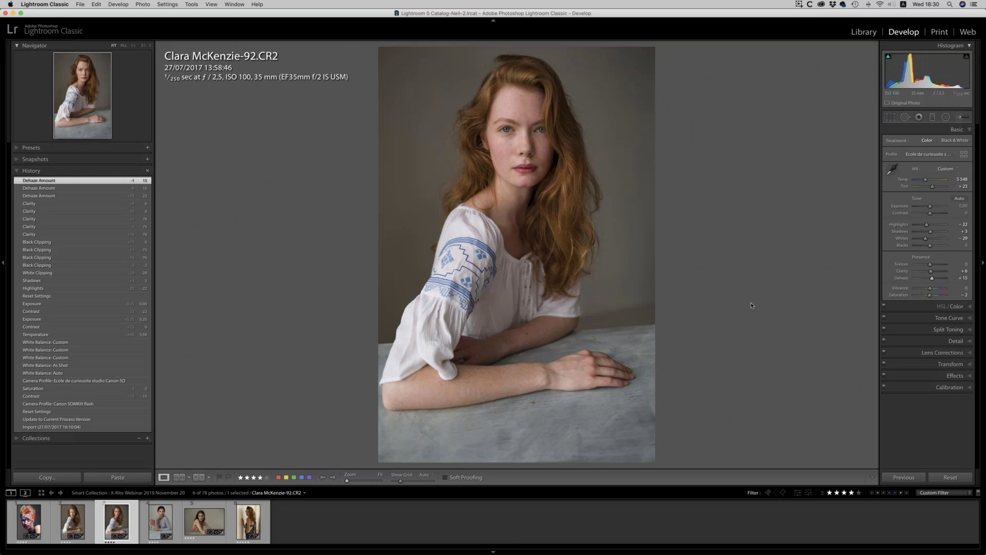
- Compare the edited portrait with its Before version and save the edit as a snapshot under the default date and time name
key("backslash")
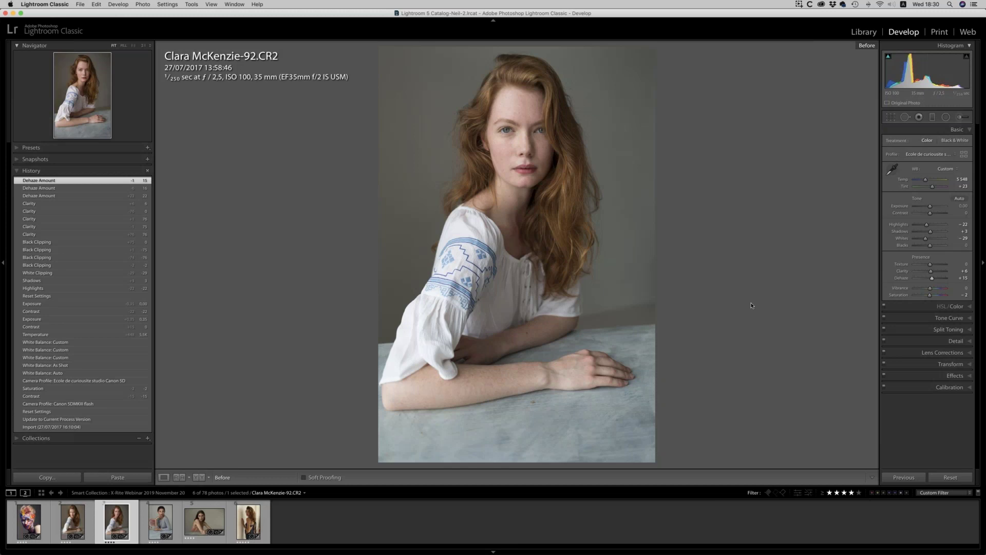
key("backslash")
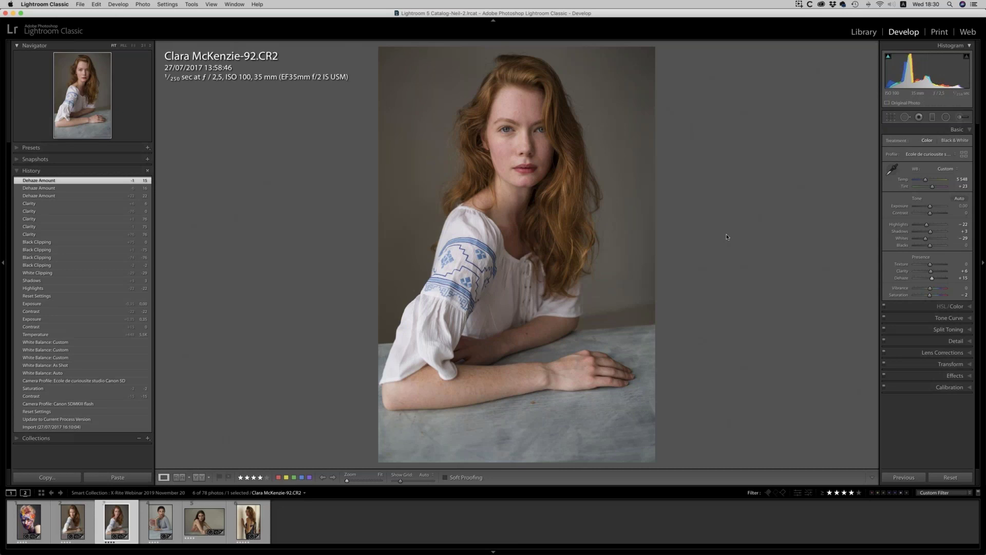
key("super+n")
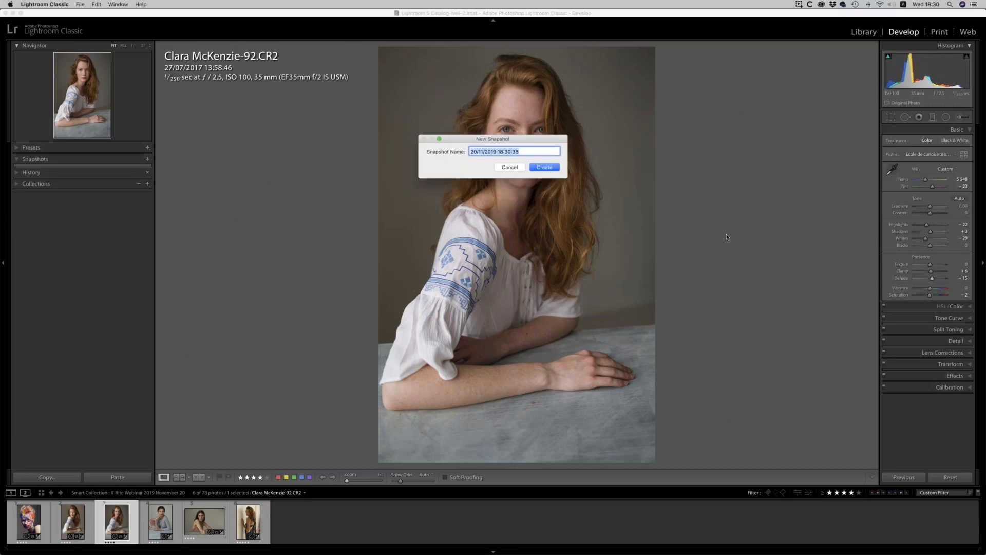
key("Return")
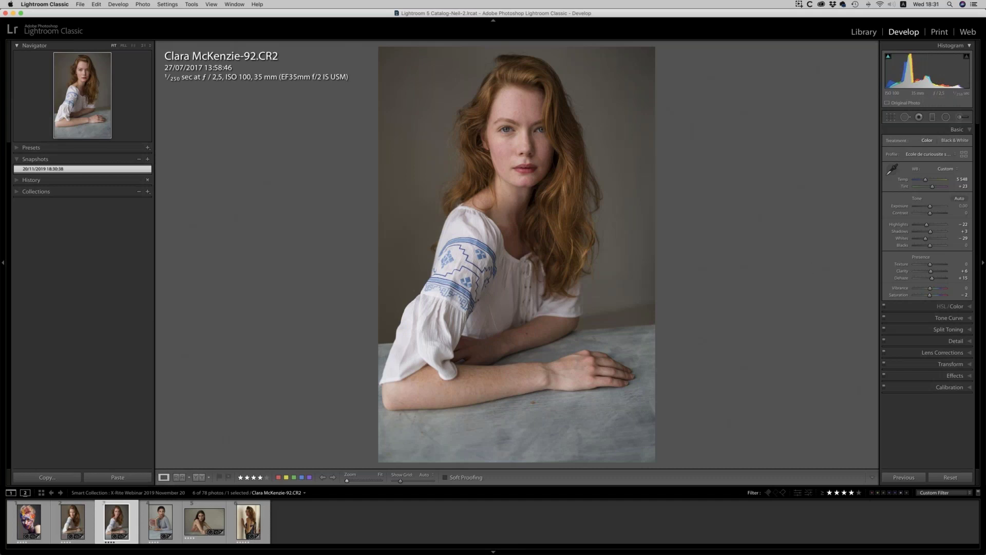
- In the HSL/Color adjustments, set red luminance to -8, orange saturation to -3, orange luminance to +1 and yellow luminance to +16
left_click(957, 307)
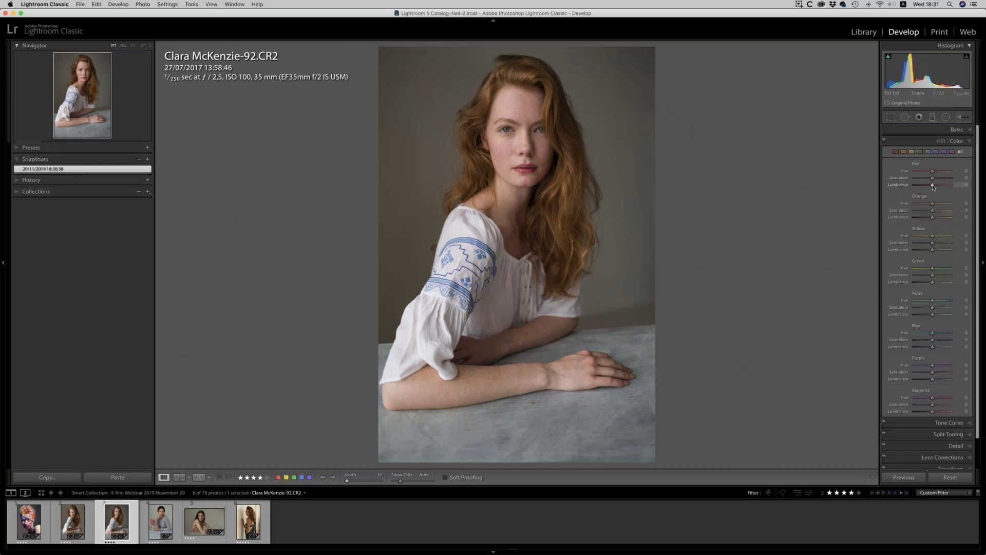
mouse_move(943, 188)
left_mouse_down()
mouse_move(961, 190)
mouse_move(919, 189)
mouse_move(952, 189)
mouse_move(918, 195)
mouse_move(930, 195)
left_mouse_up()
left_click_drag(931, 195, 932, 196)
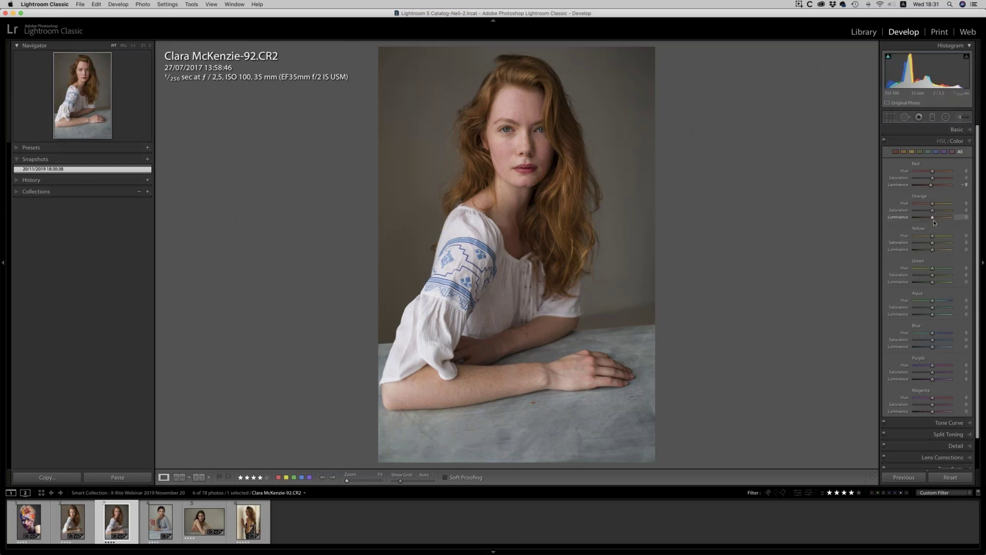
left_click_drag(932, 218, 932, 213)
left_click_drag(931, 251, 961, 255)
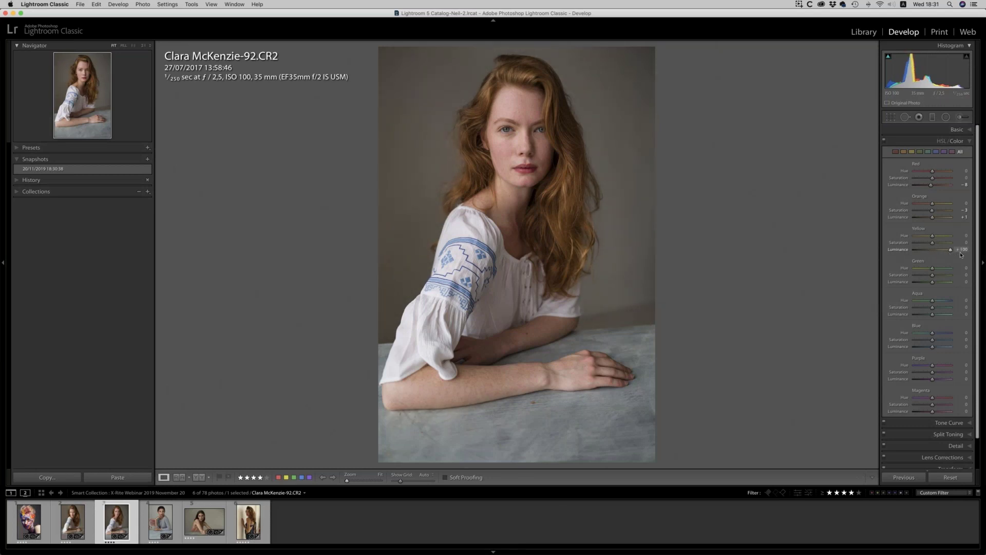
left_click(933, 251)
- Raise the blue saturation to +29 and the aqua saturation to +22 in the portrait
scroll(925, 188, "down", 1)
scroll(925, 187, "down", 1)
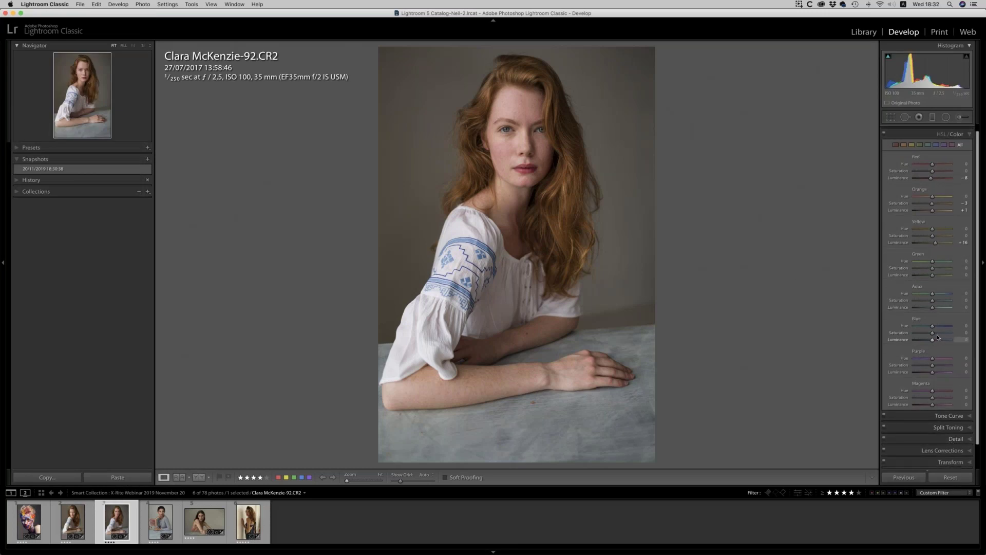
left_click_drag(932, 335, 938, 335)
left_click_drag(932, 301, 937, 300)
scroll(944, 370, "down", 1)
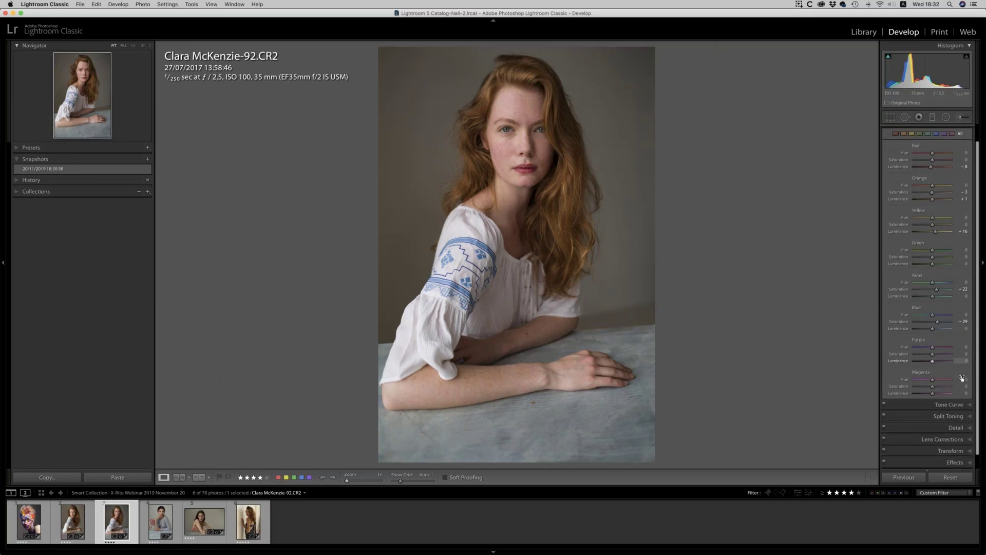
- Split-tone the portrait's shadows with an orange hue of about 35 at saturation 12
left_click(952, 405)
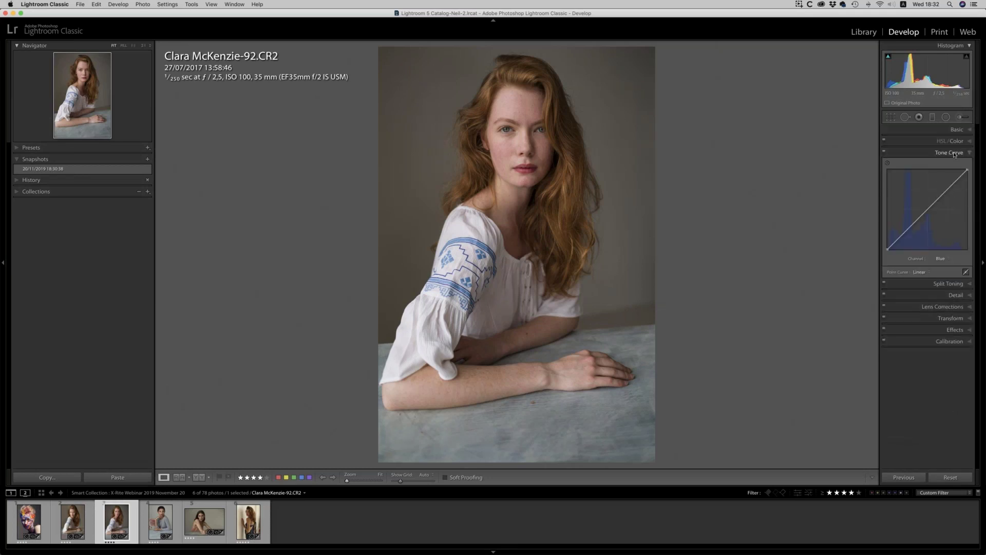
left_click(953, 284)
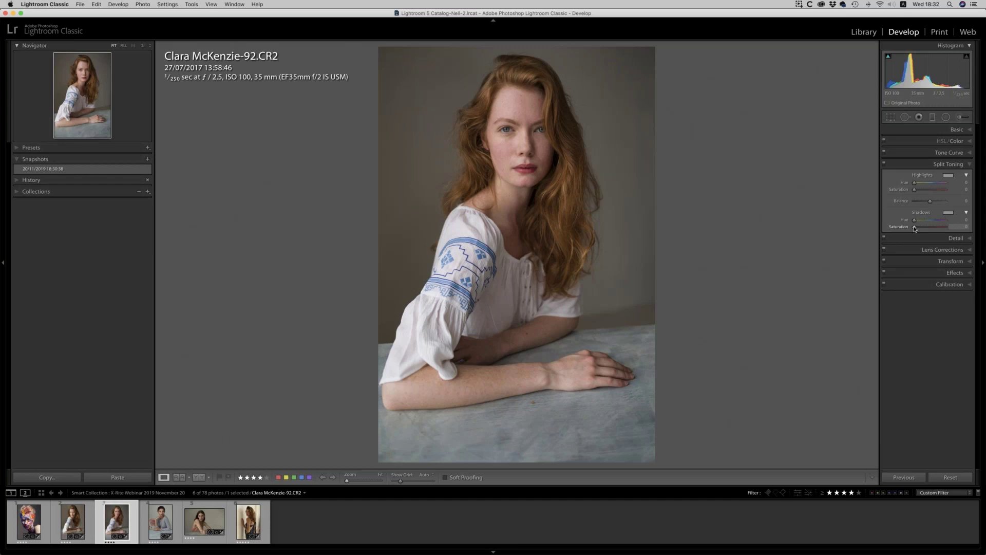
left_click_drag(915, 228, 913, 229)
left_click_drag(914, 229, 913, 229)
left_click_drag(911, 228, 914, 228)
mouse_move(917, 228)
left_mouse_down()
mouse_move(948, 228)
mouse_move(910, 229)
left_mouse_up()
double_click(910, 228)
mouse_move(915, 229)
left_mouse_down()
mouse_move(933, 229)
mouse_move(918, 222)
left_mouse_up()
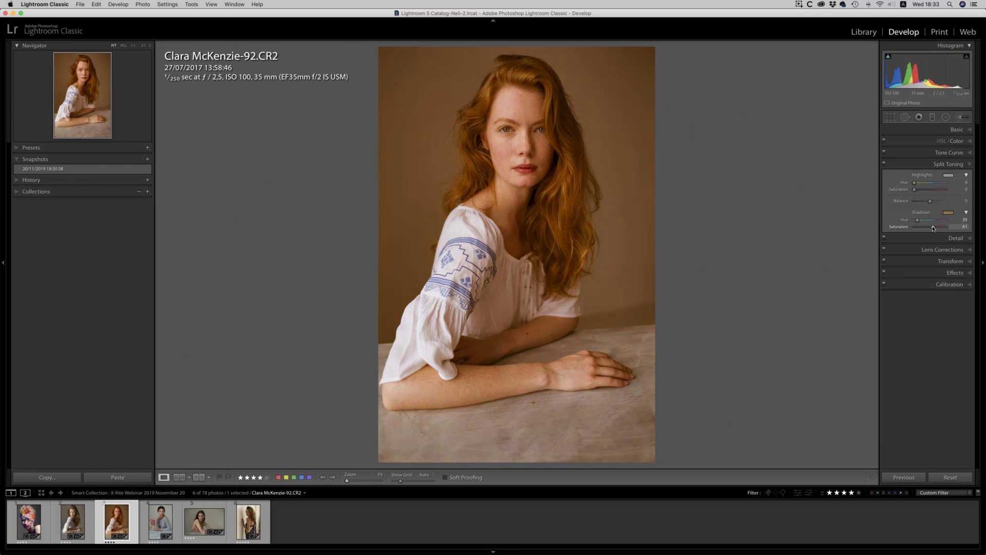
left_click_drag(926, 228, 918, 230)
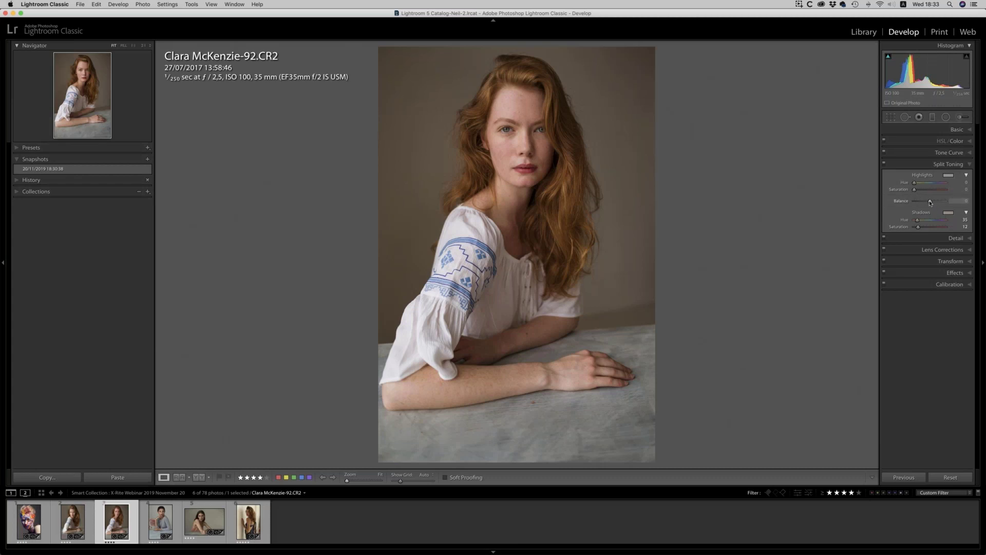
- Set the split toning balance to +50 and tone the highlights blue with hue 221 and saturation 6
left_click_drag(931, 203, 938, 203)
left_click_drag(914, 190, 935, 187)
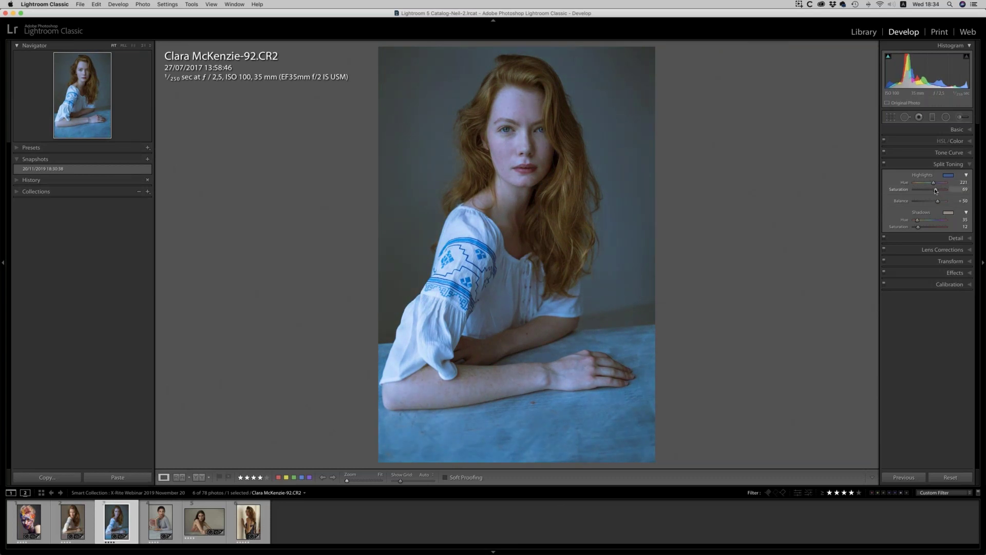
left_click_drag(935, 190, 915, 192)
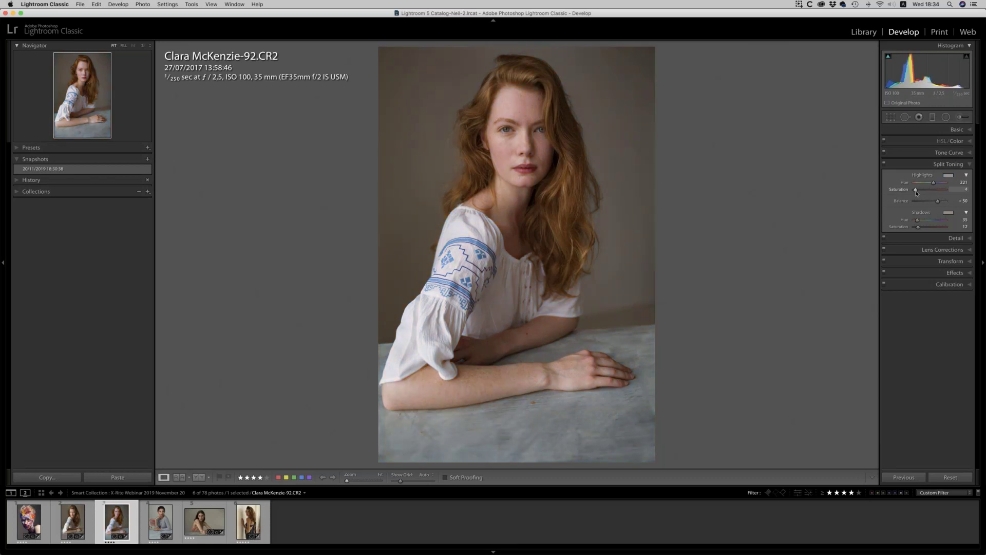
left_click_drag(916, 191, 918, 195)
- Save the split-toned portrait as a second snapshot, compare it with the first, and return to the second
key("super+n")
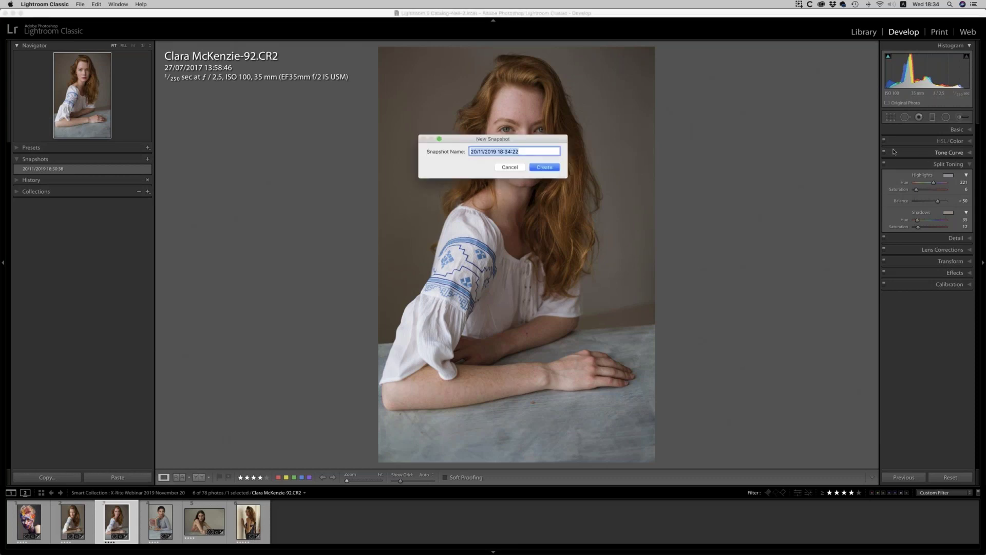
left_click(541, 167)
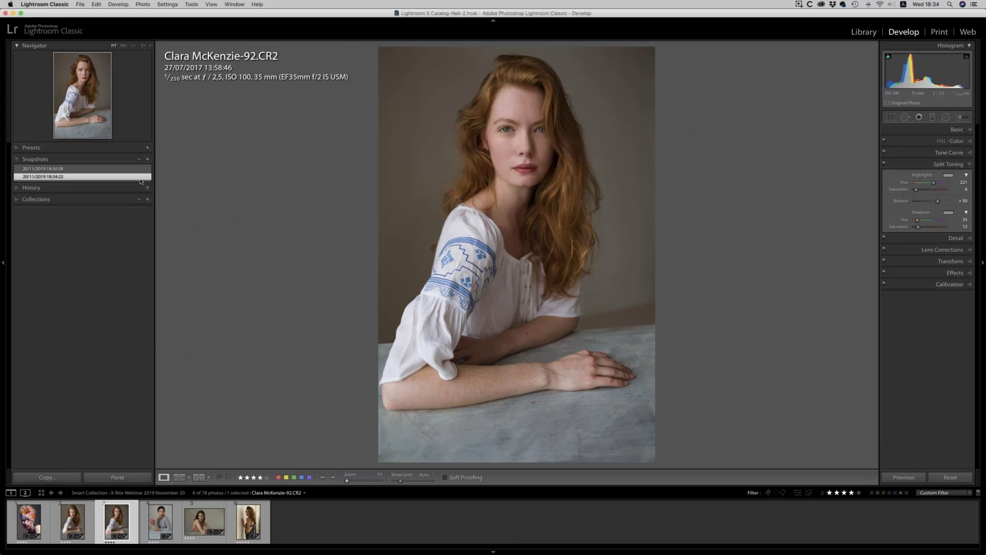
left_click(77, 169)
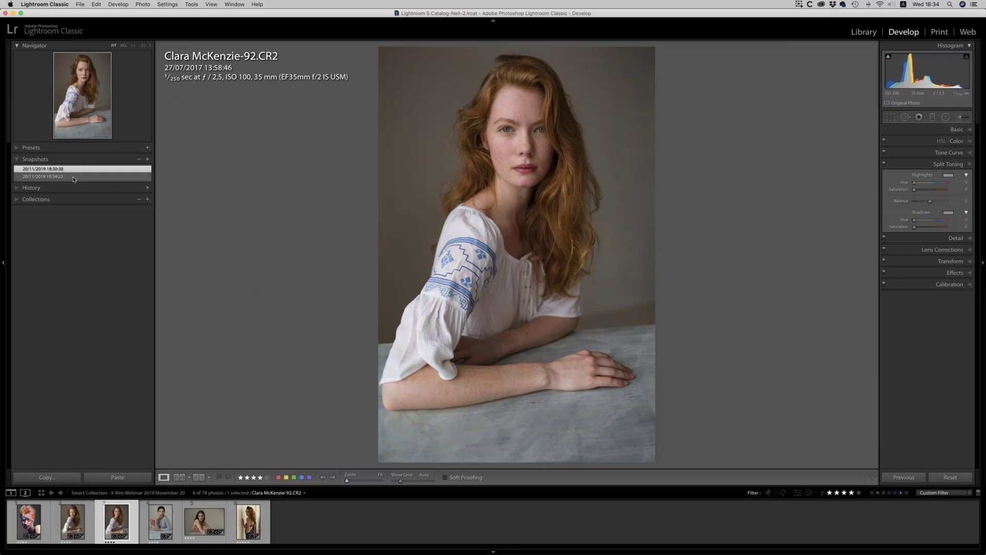
left_click(73, 177)
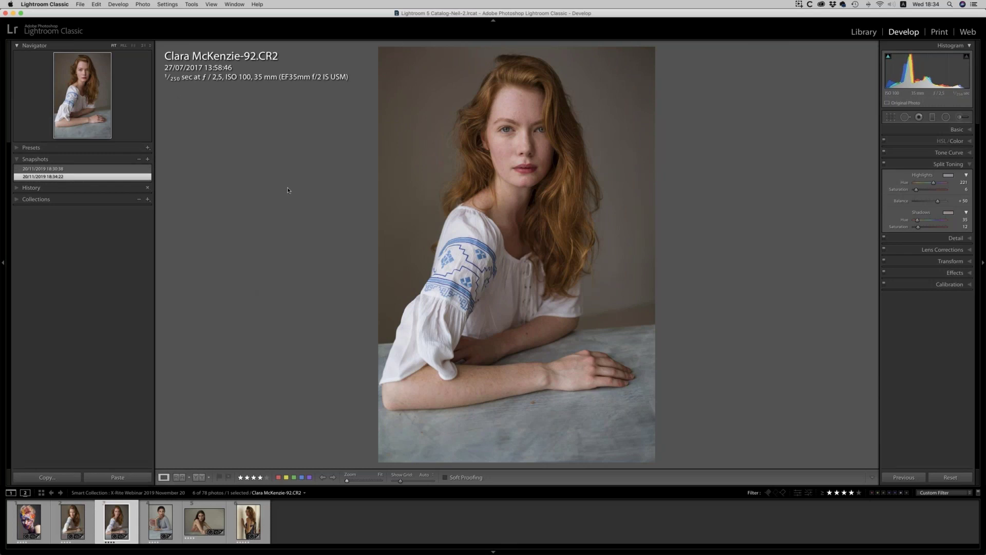
- Review the portrait's list of editing history states and close it again
left_click(18, 188)
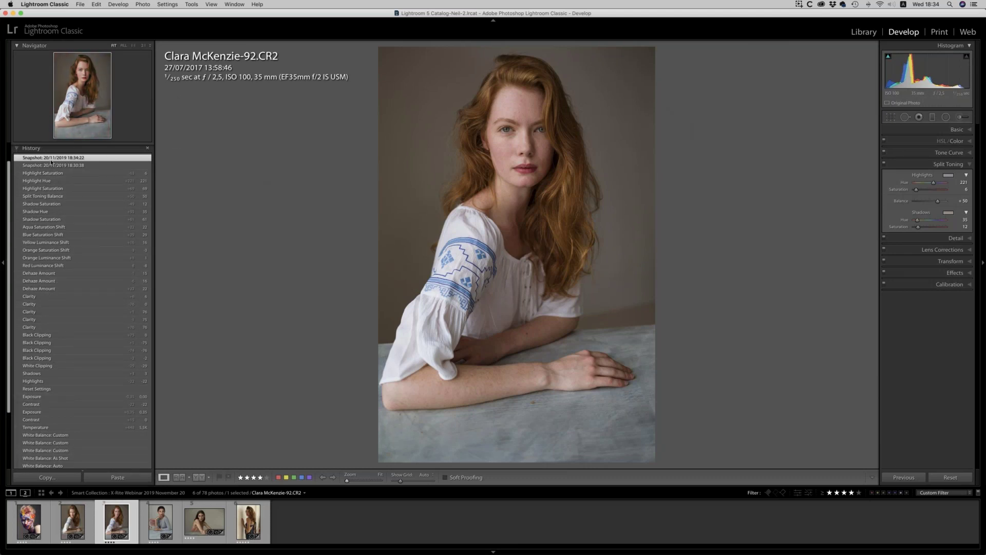
scroll(52, 162, "up", 2)
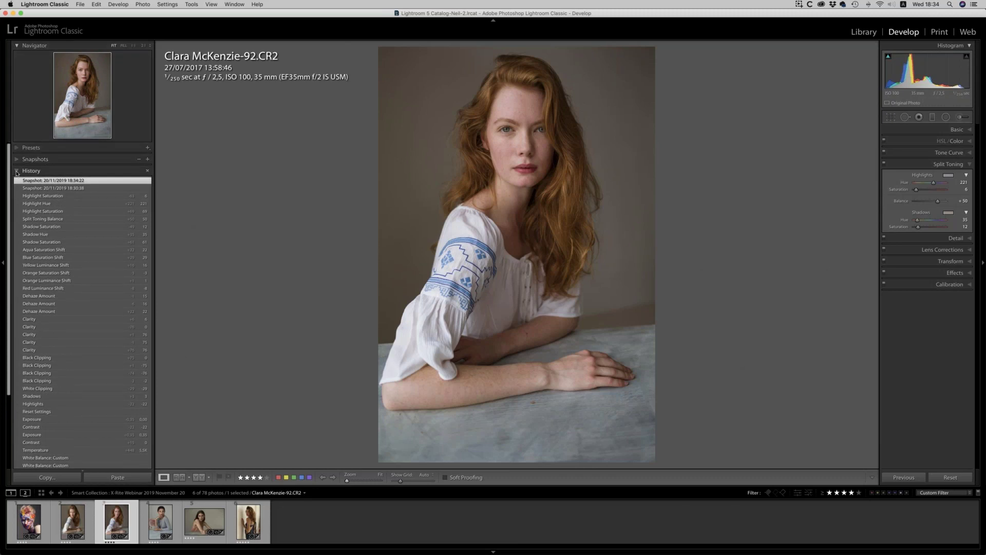
left_click(16, 171)
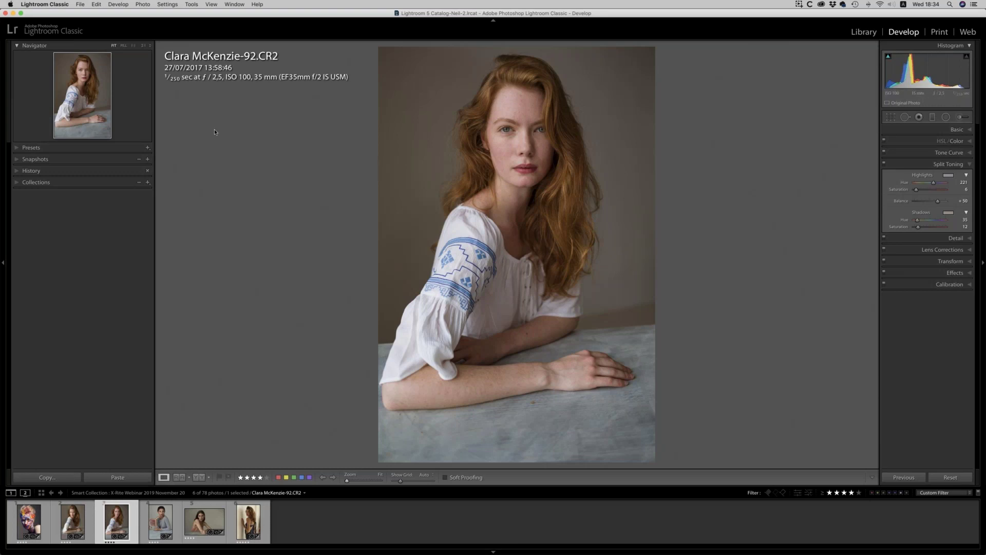
- Create a develop preset named after the model in User Presets, including all settings except graduated and radial filters
left_click(147, 149)
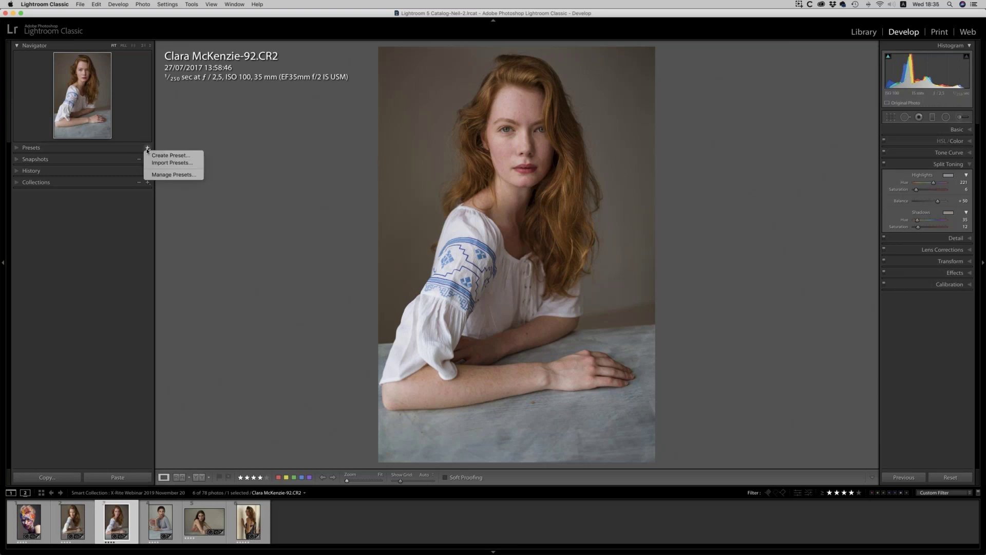
left_click(166, 157)
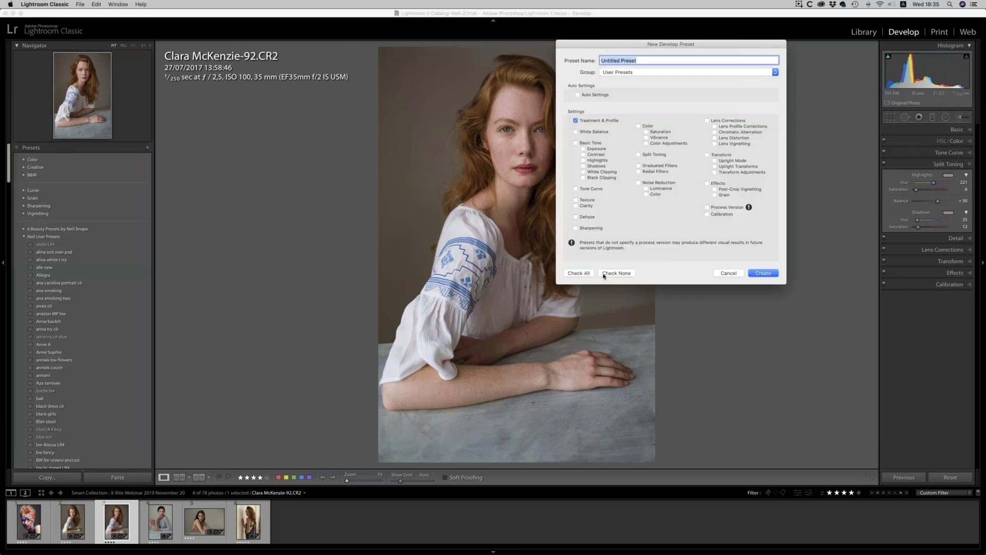
left_click(576, 273)
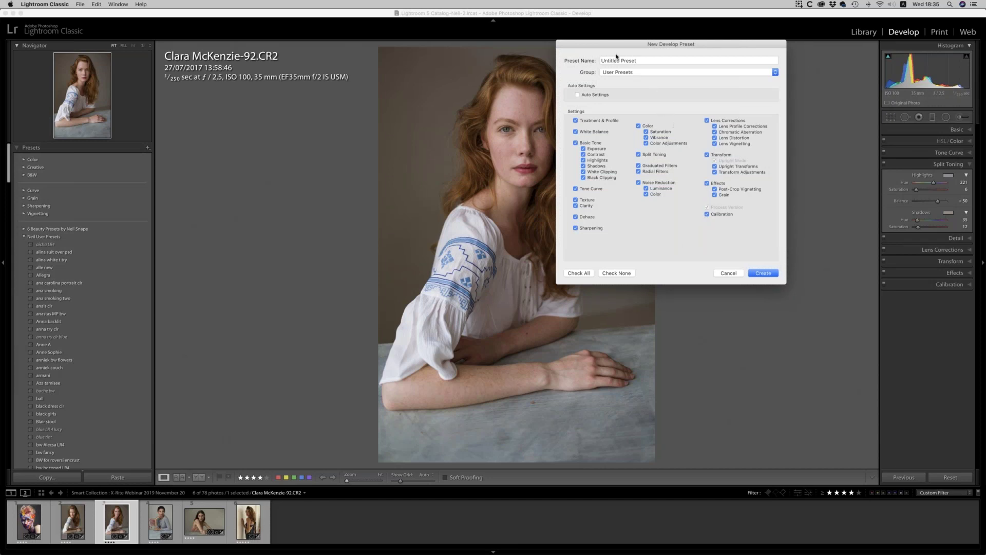
left_click(643, 60)
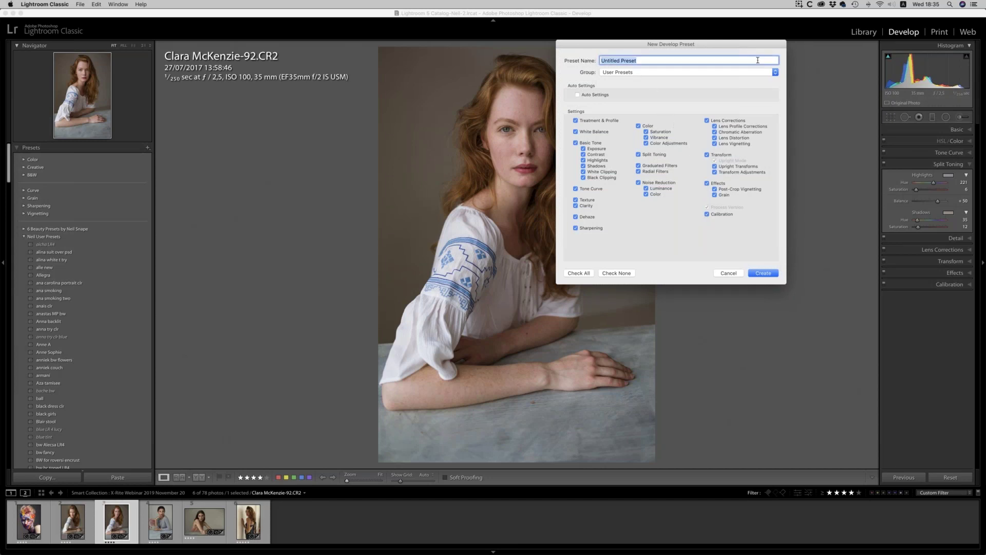
key("shift")
type("Clara M")
left_click(638, 166)
left_click(639, 172)
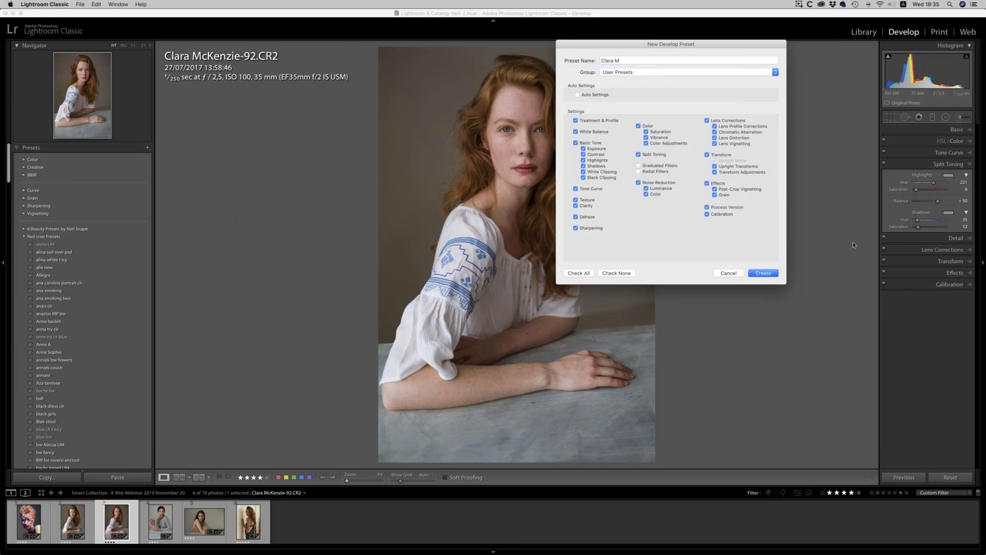
left_click(763, 273)
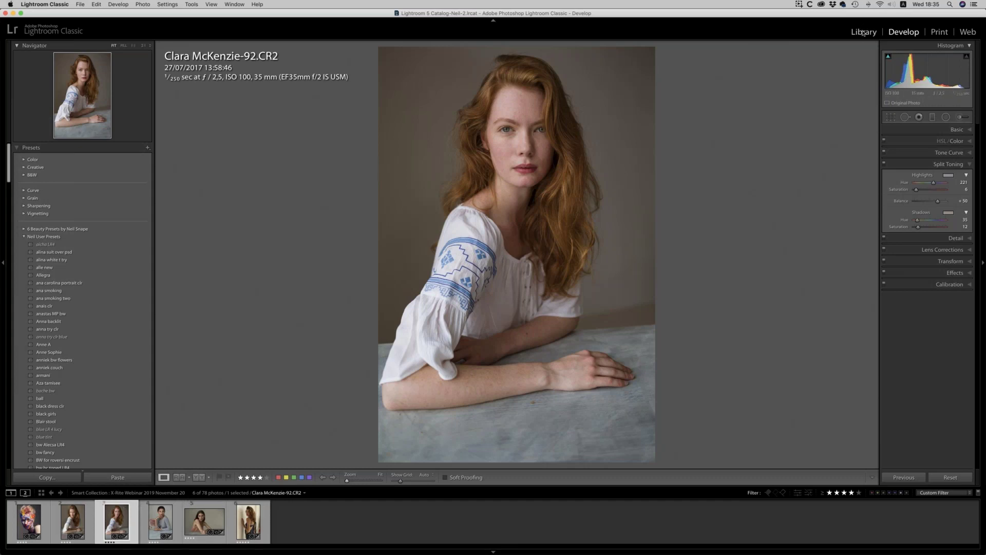
- Filter the photos to two stars and higher and open only the adjacent similar portrait, frame 94
left_click(836, 493)
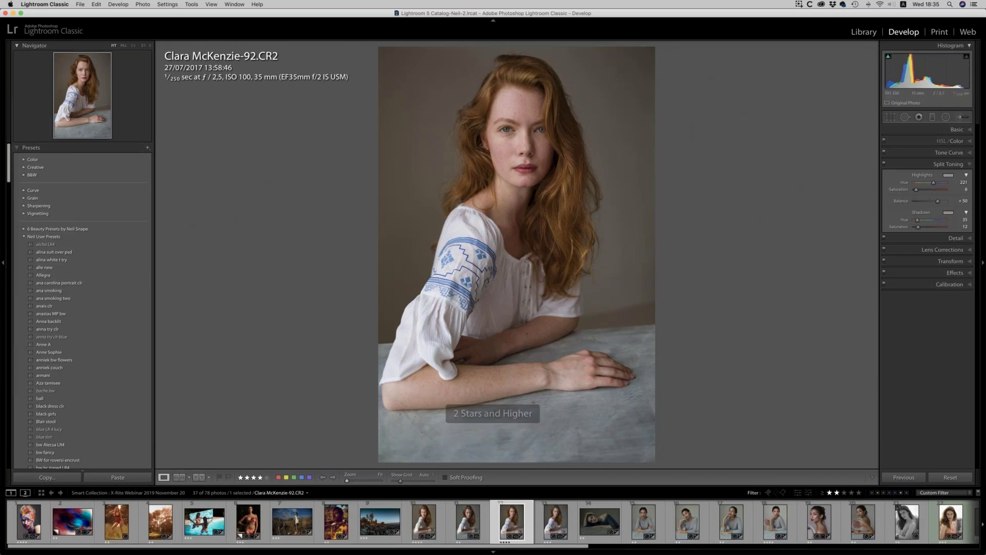
left_click(560, 523, "super")
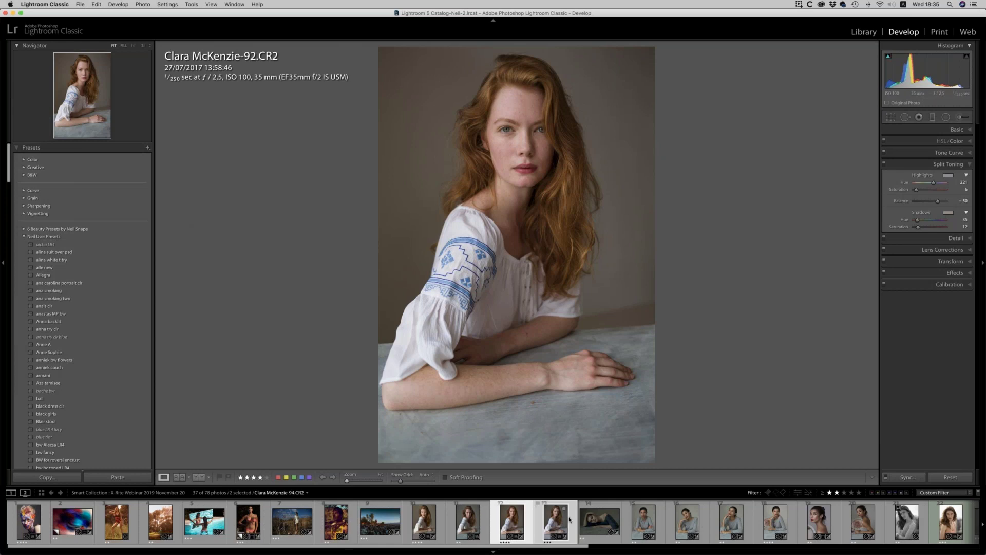
left_click(571, 518)
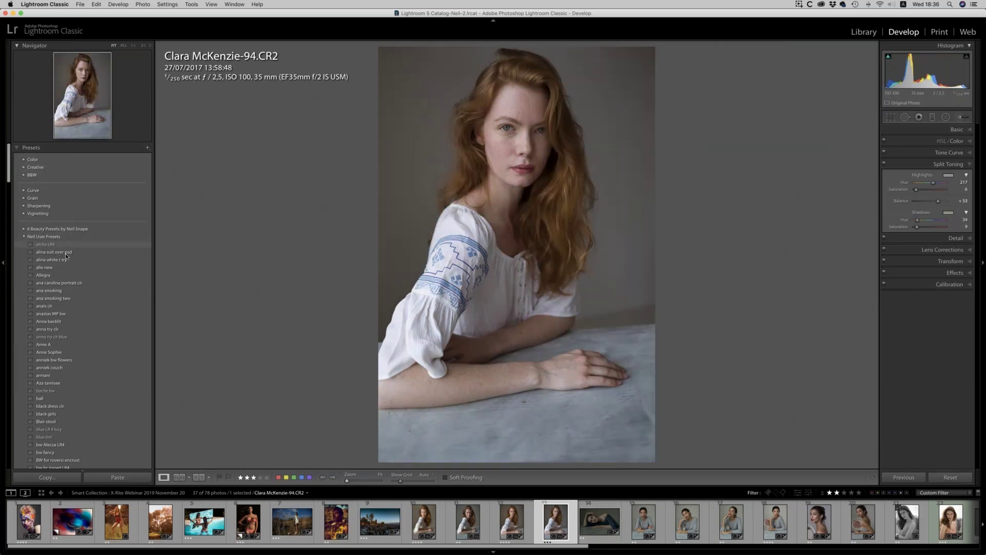
- Apply the newly created preset from User Presets to frame 94
scroll(66, 255, "down", 5)
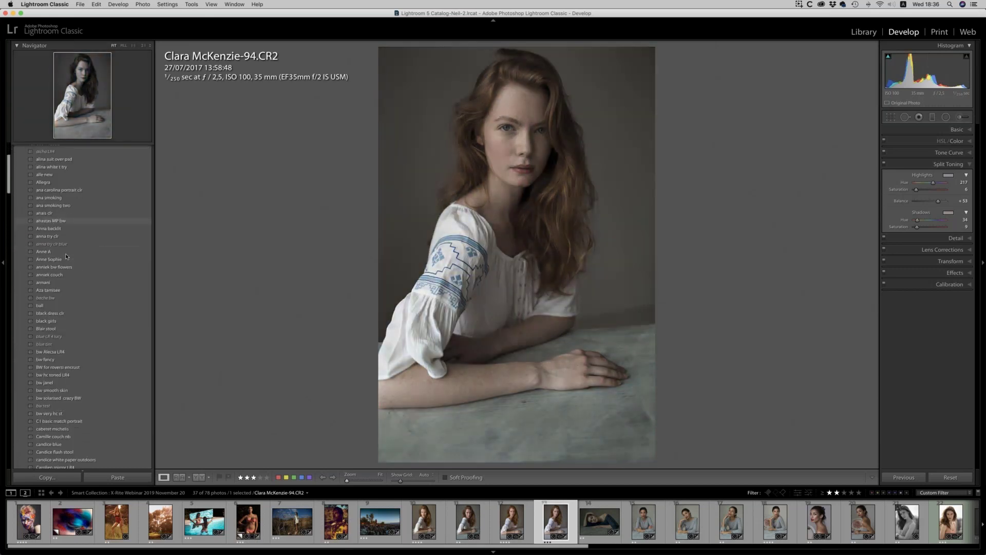
scroll(66, 255, "down", 7)
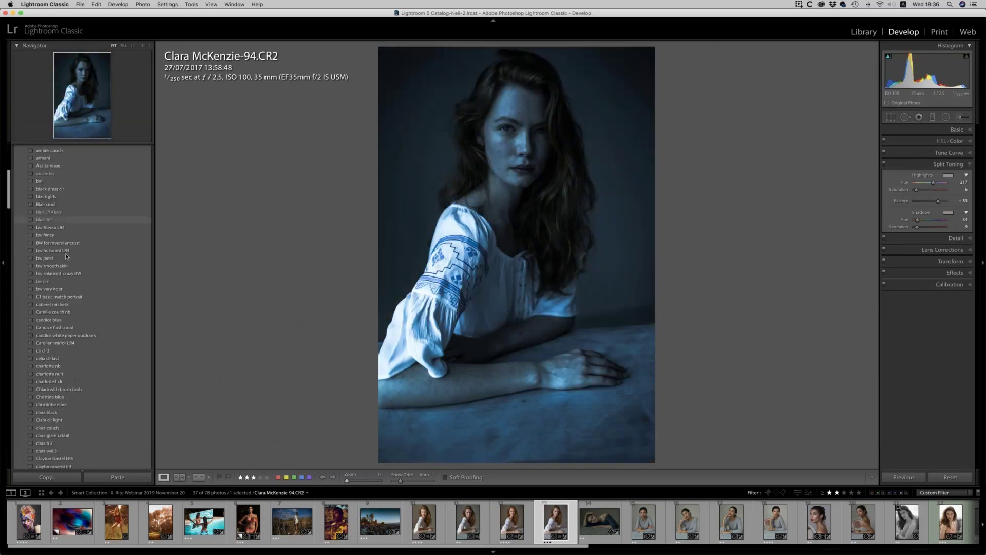
scroll(66, 256, "down", 4)
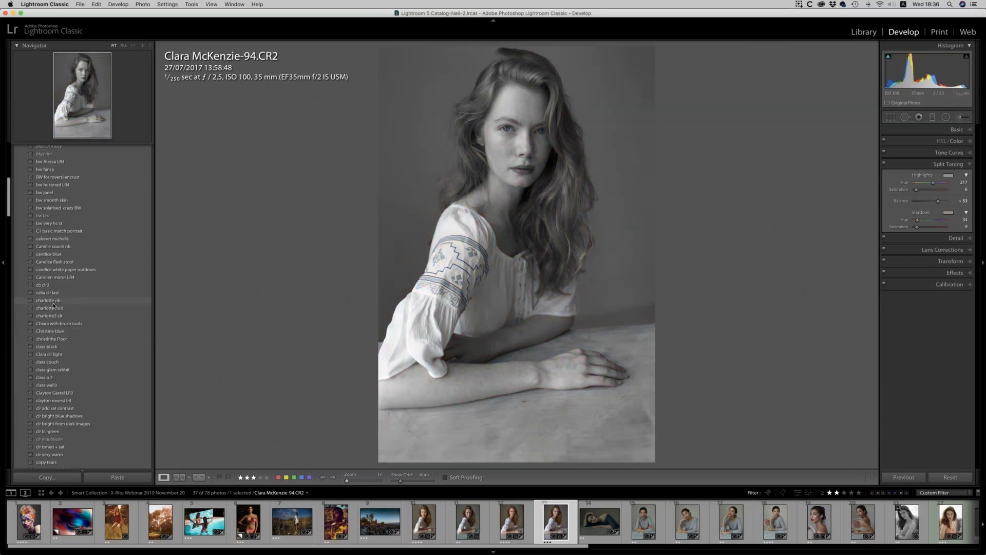
left_click(45, 378)
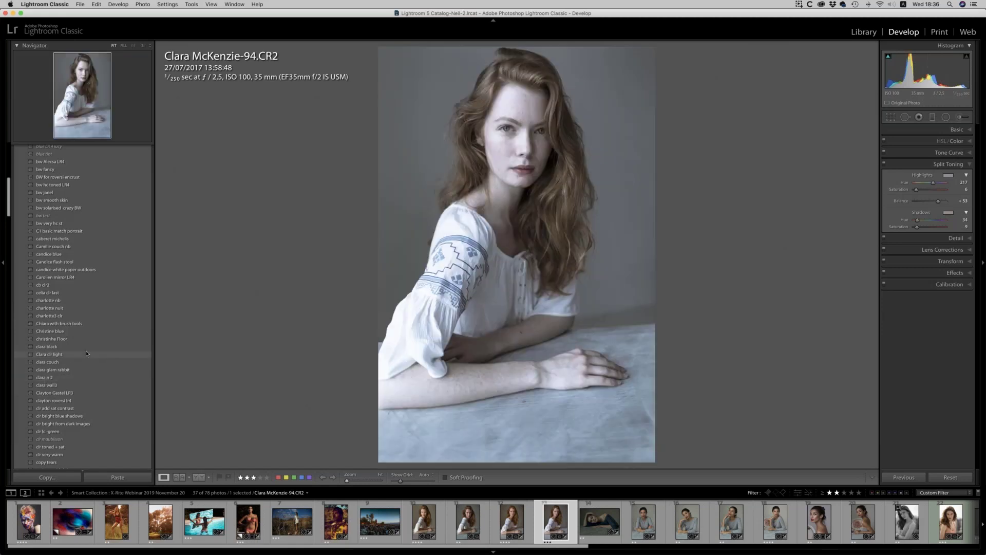
scroll(86, 350, "down", 2)
scroll(85, 350, "down", 1)
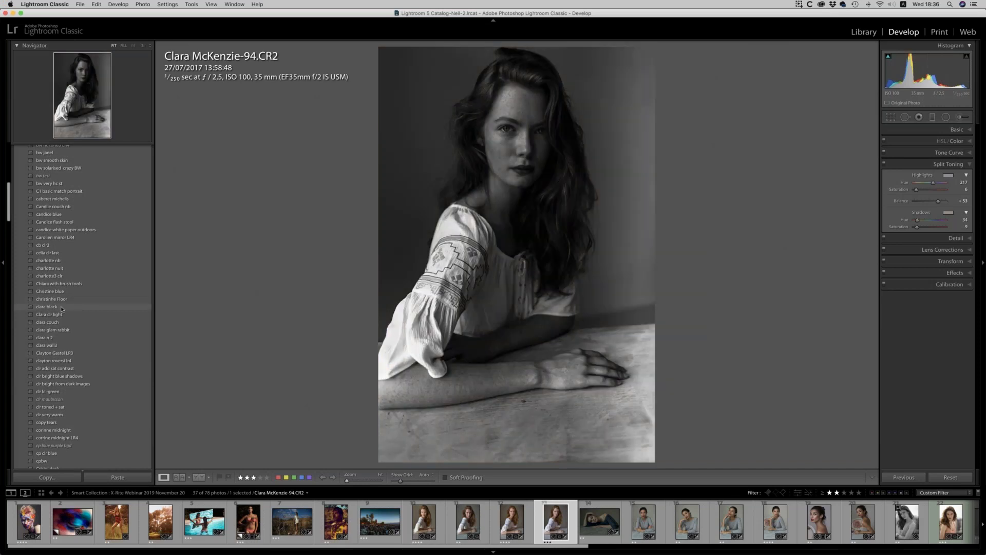
scroll(62, 309, "up", 1)
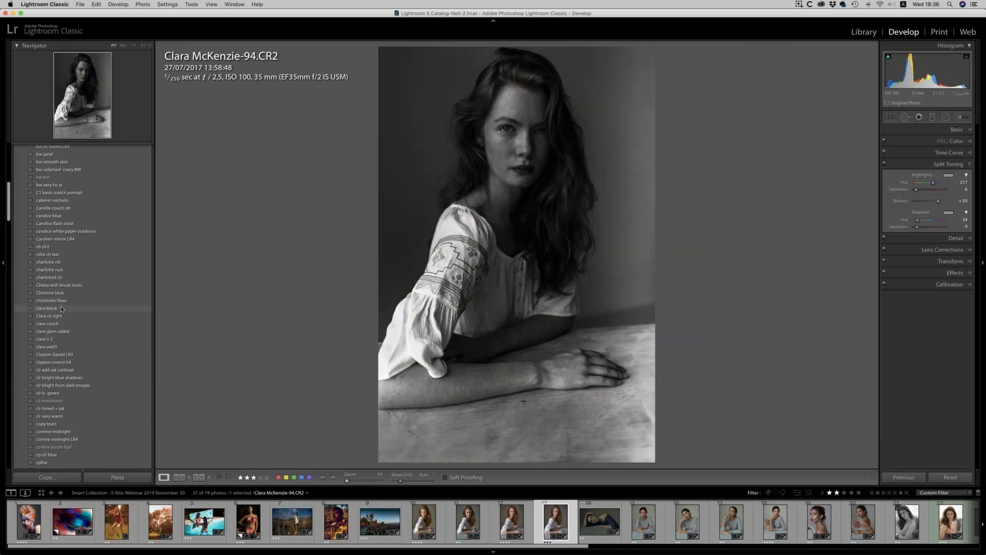
scroll(62, 309, "down", 10)
scroll(61, 309, "down", 20)
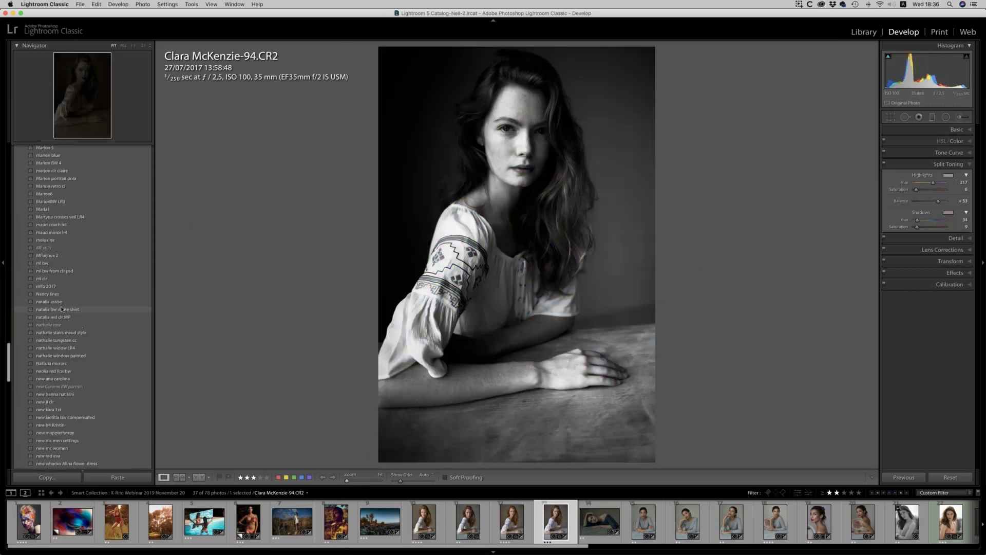
scroll(62, 309, "down", 20)
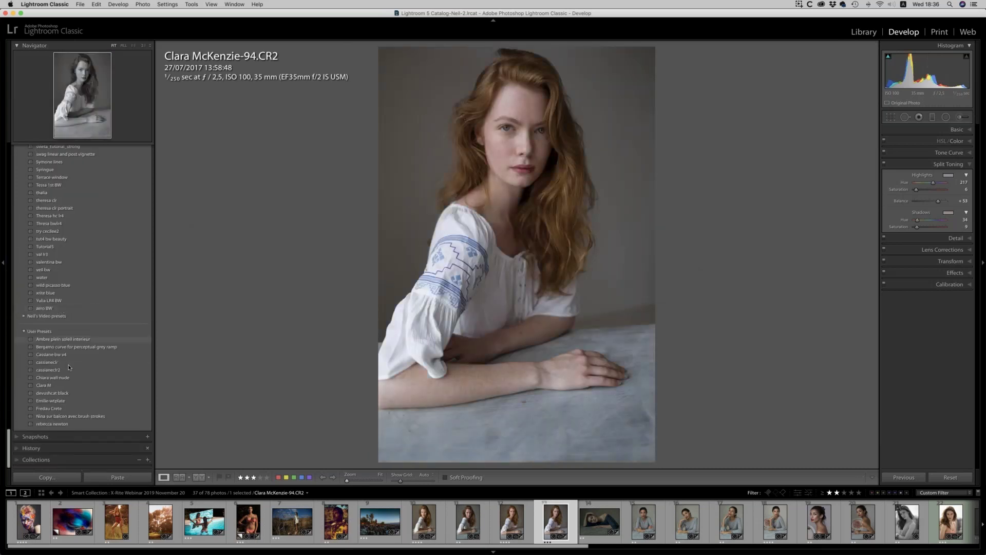
left_click(43, 385)
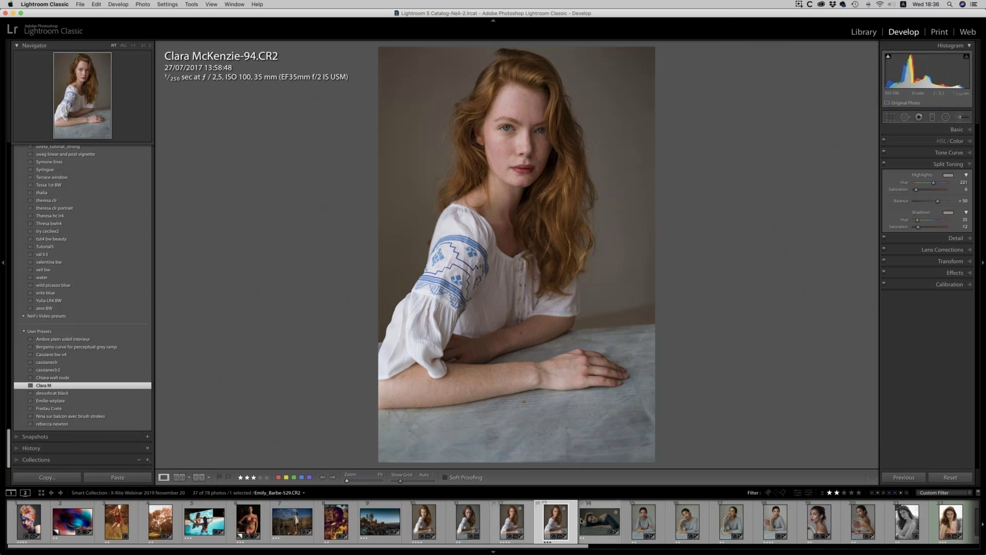
- Inspect the editing history of frame 94 and compare it with frames 92 and 78
left_click(16, 450)
scroll(64, 224, "up", 2)
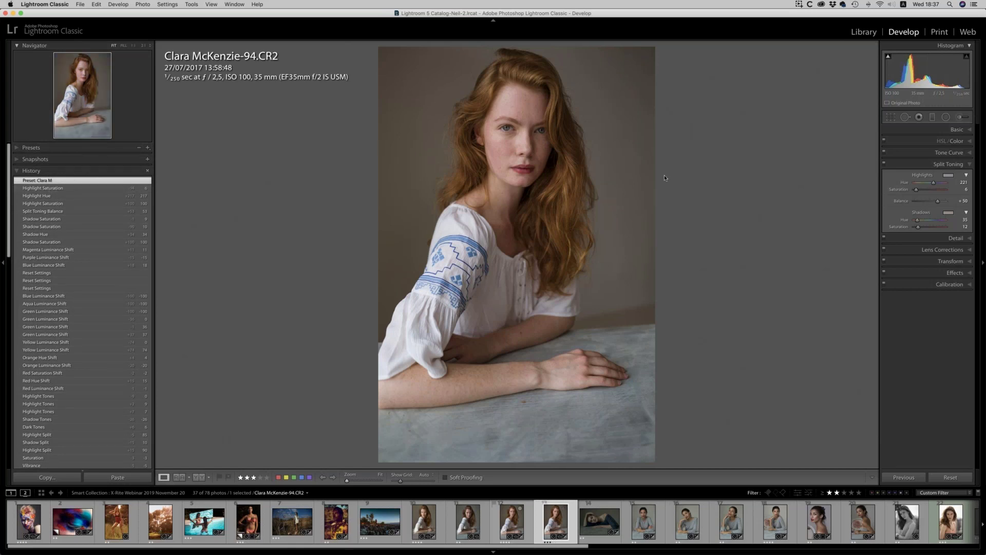
left_click(513, 524)
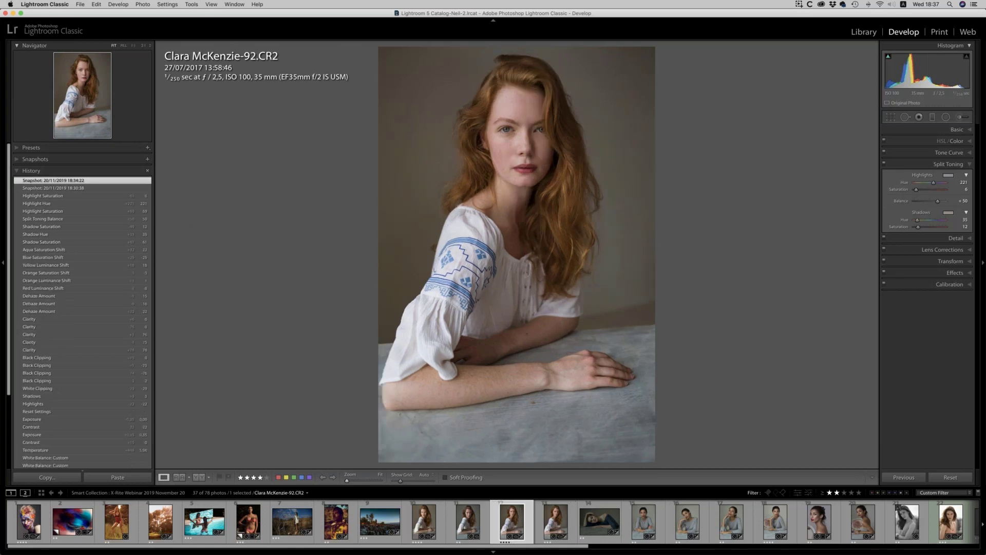
left_click(469, 524)
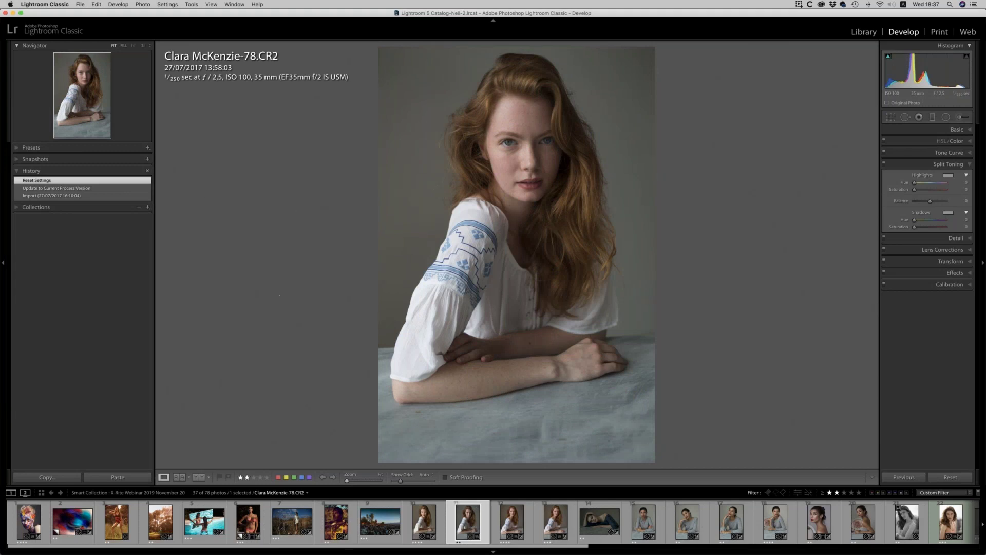
- Synchronize all develop settings except local adjustments from frame 94 to frame 78 and view frame 78
left_click(558, 527)
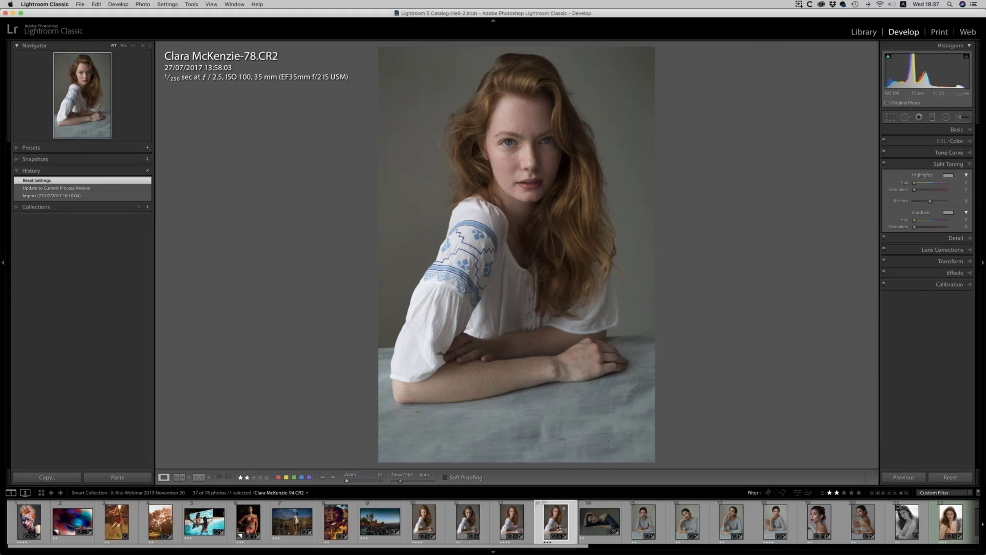
left_click(469, 525, "super")
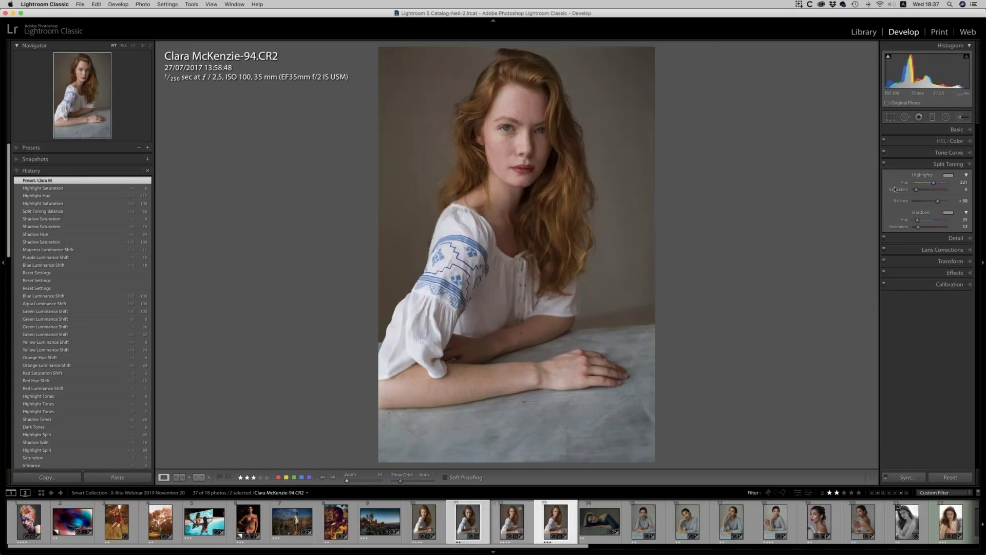
left_click(913, 479, "alt")
left_click(909, 478)
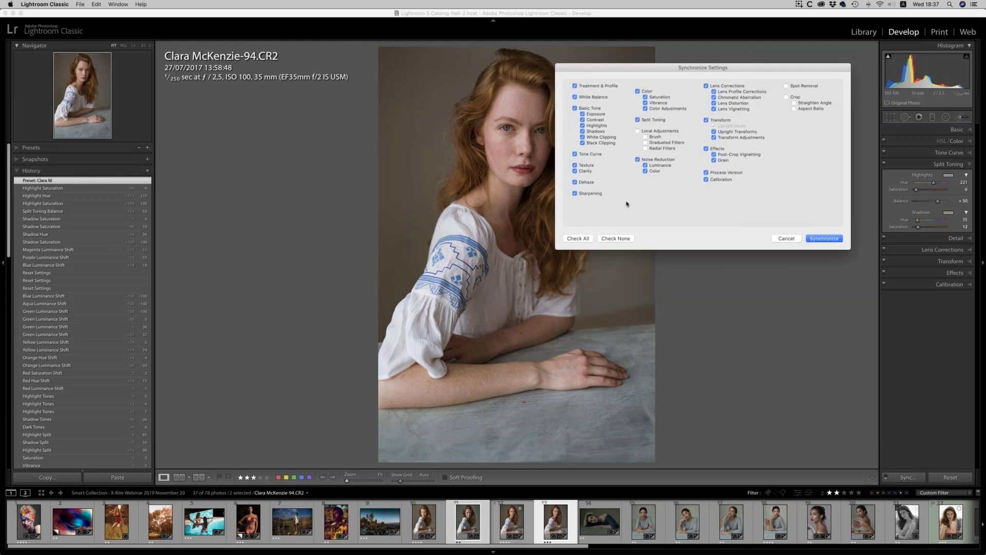
left_click(579, 238)
left_click(637, 132)
left_click(824, 239)
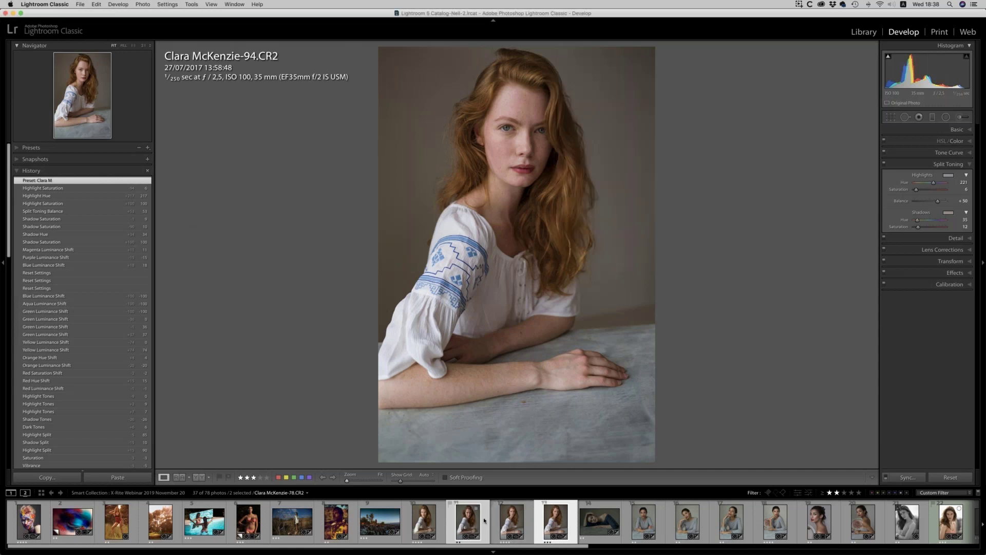
left_click(484, 521)
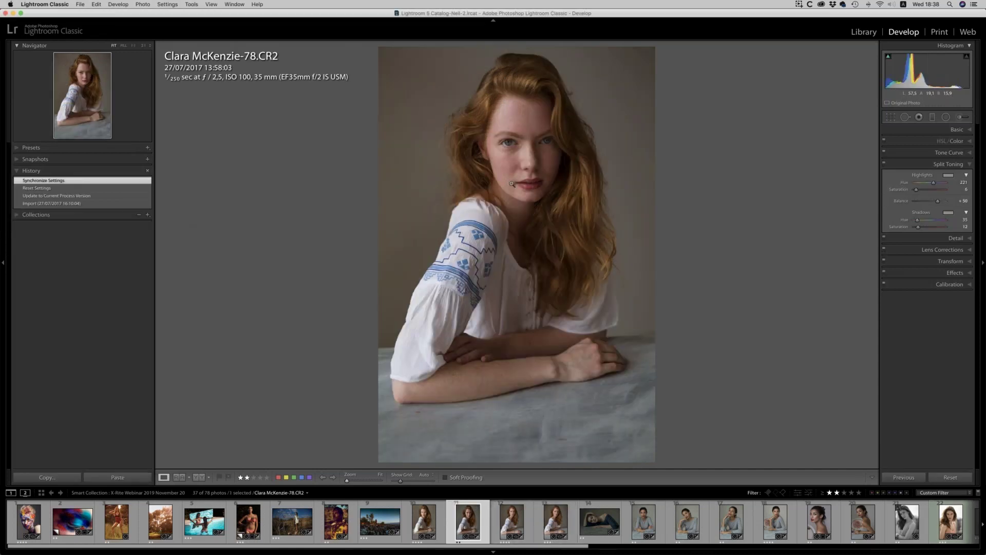
- In the Library grid, synchronize the four-star grey-top portrait's settings, without local adjustments, to the three preceding portraits of that model
left_click(866, 34)
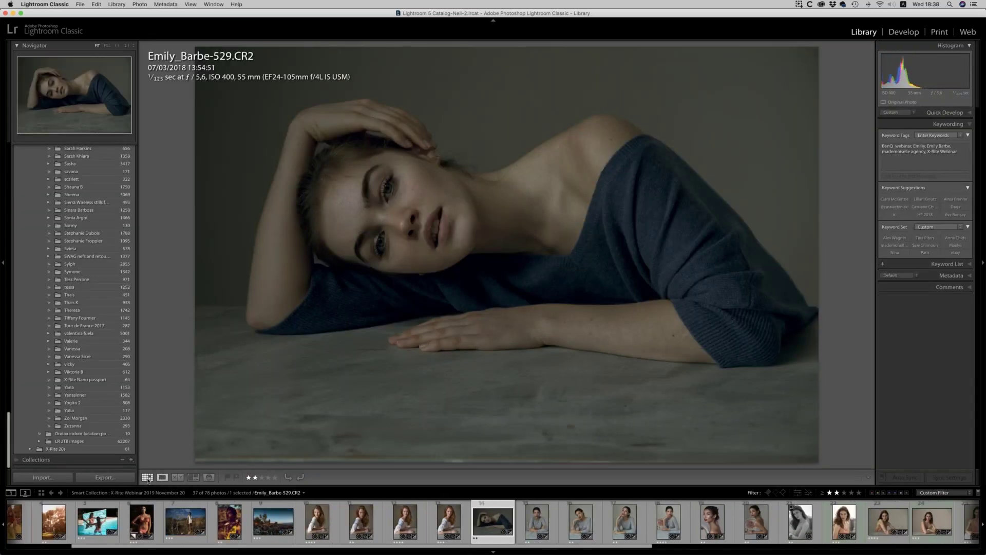
key("g")
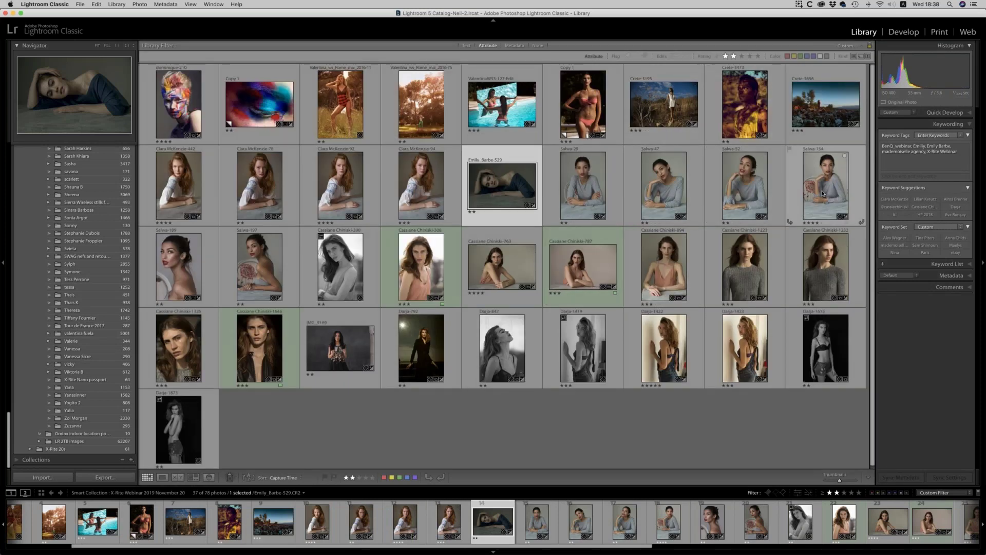
left_click(830, 189)
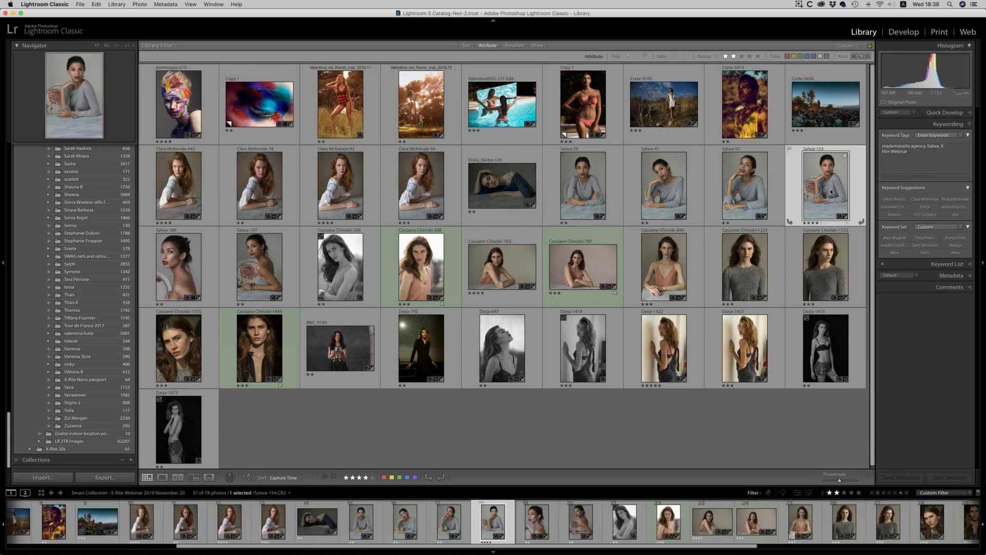
left_click(580, 194, "shift")
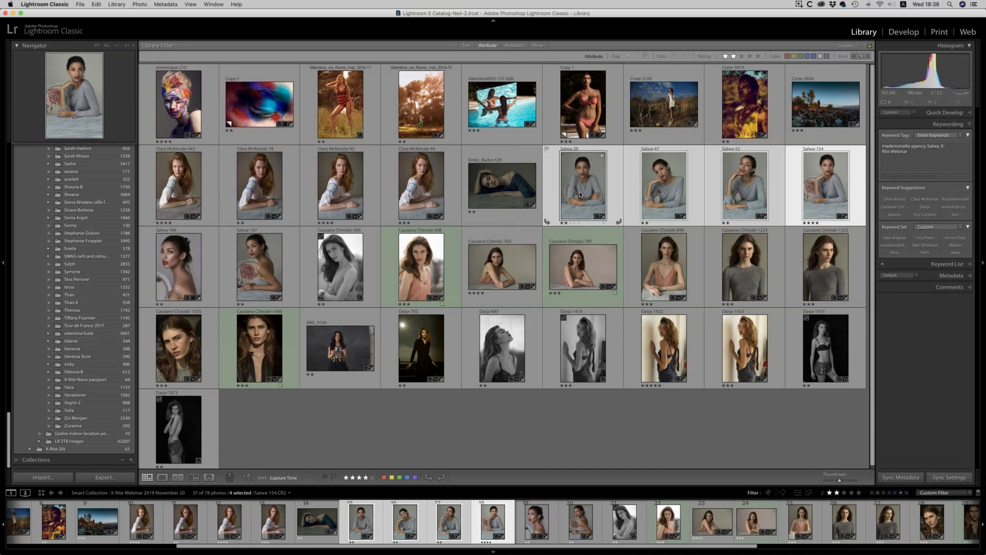
key("shift+super+s")
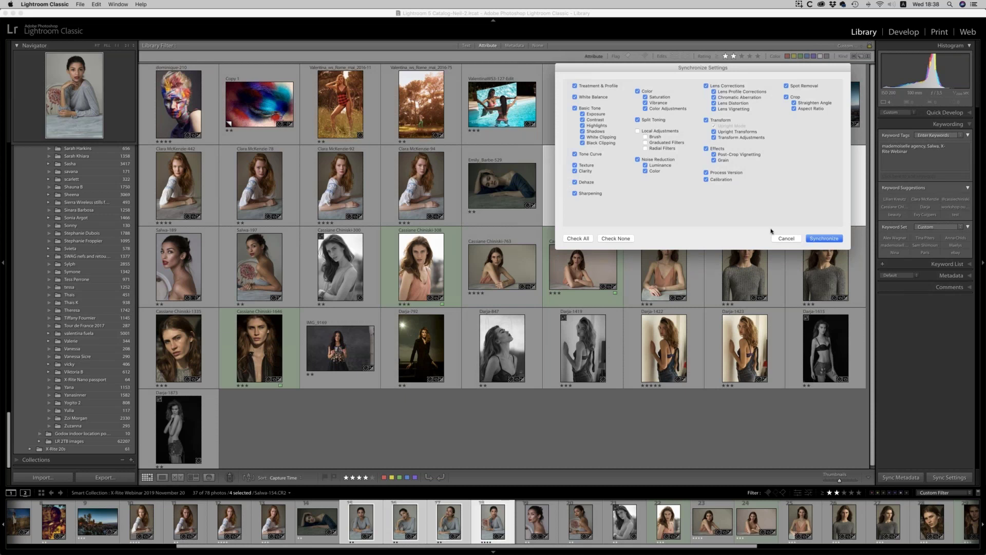
left_click_drag(641, 73, 643, 274)
left_click(825, 440)
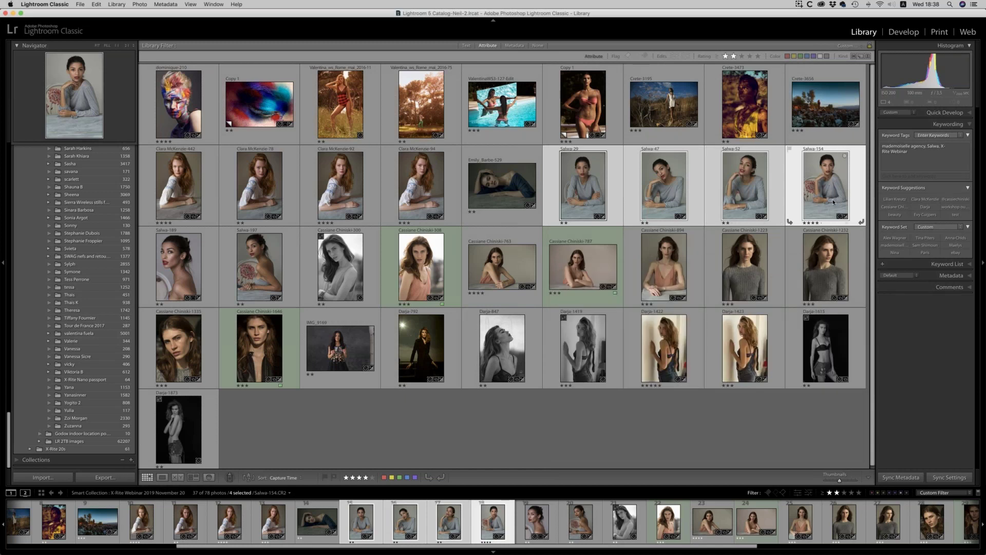
- Check the first of the synchronized grey-top portraits and select the redhead's portrait, frame 92, again
left_click(618, 193)
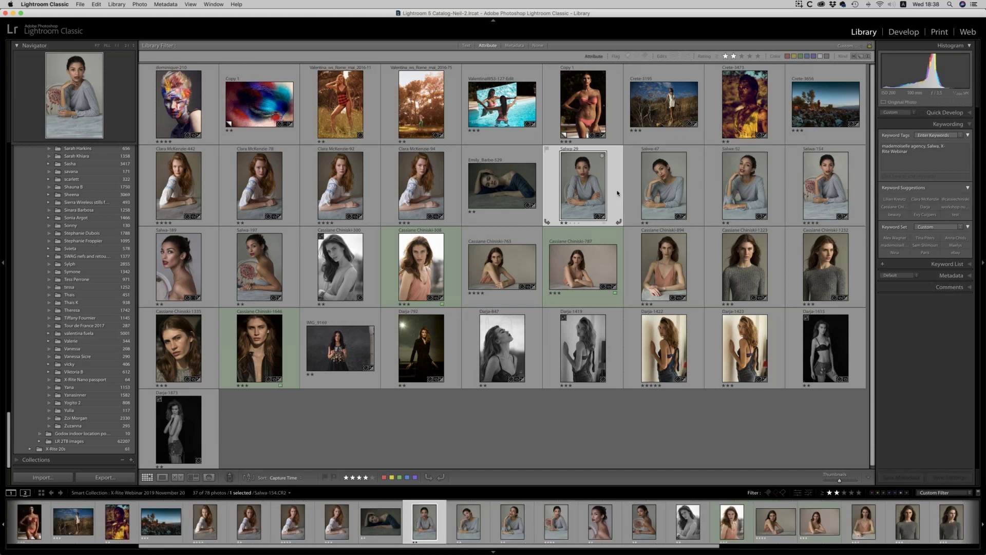
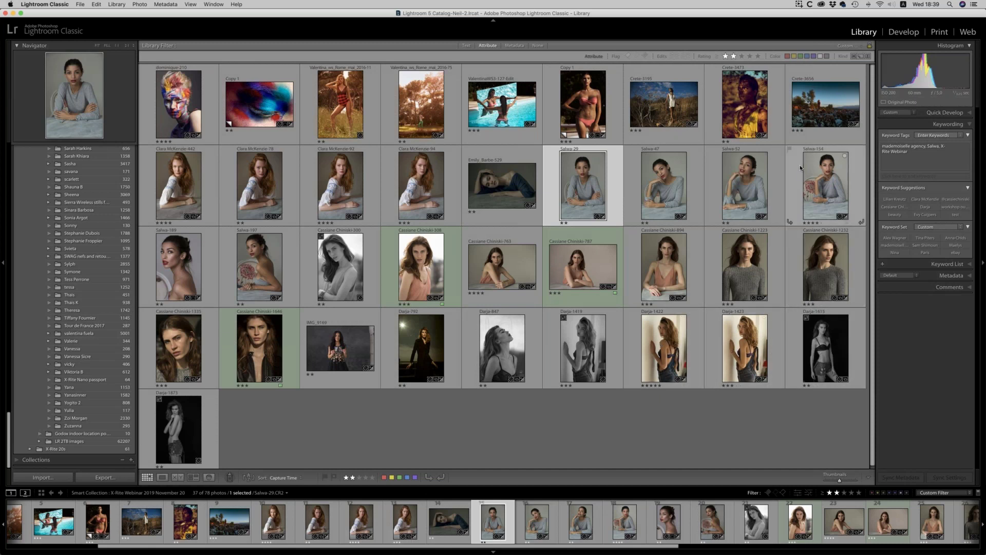
left_click(343, 185)
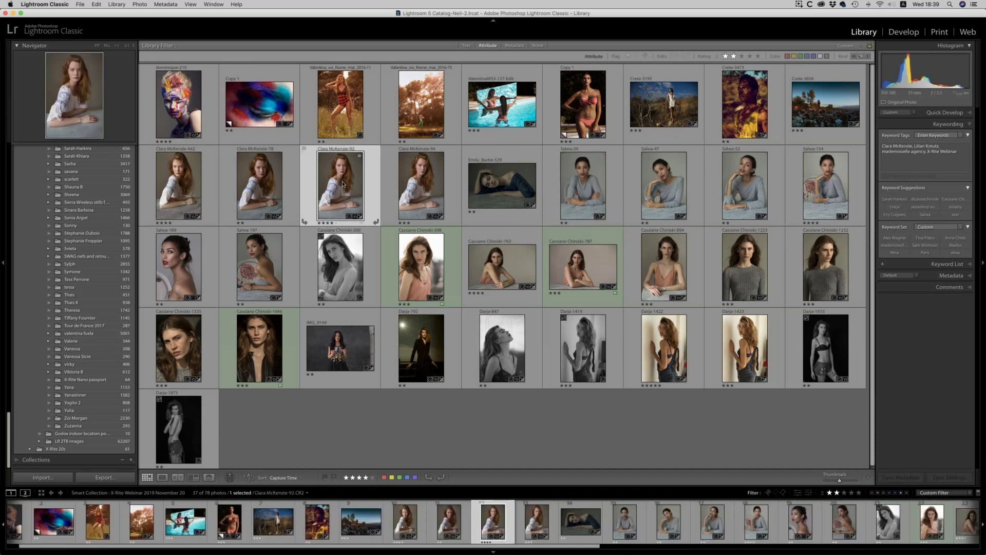
- Open the redhead's frame 92 in Develop and compare it with frames 94, 78 and 442
double_click(342, 183)
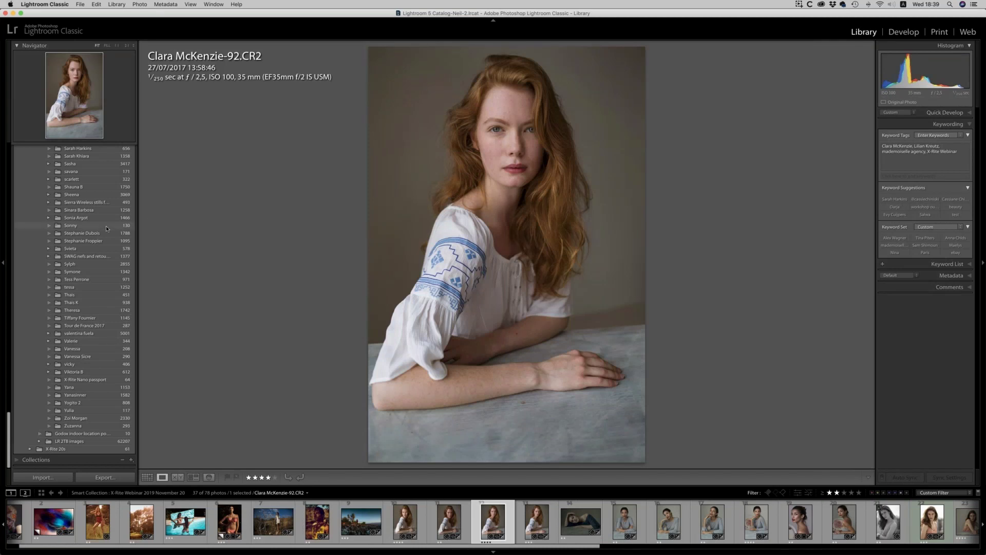
scroll(106, 226, "up", 20)
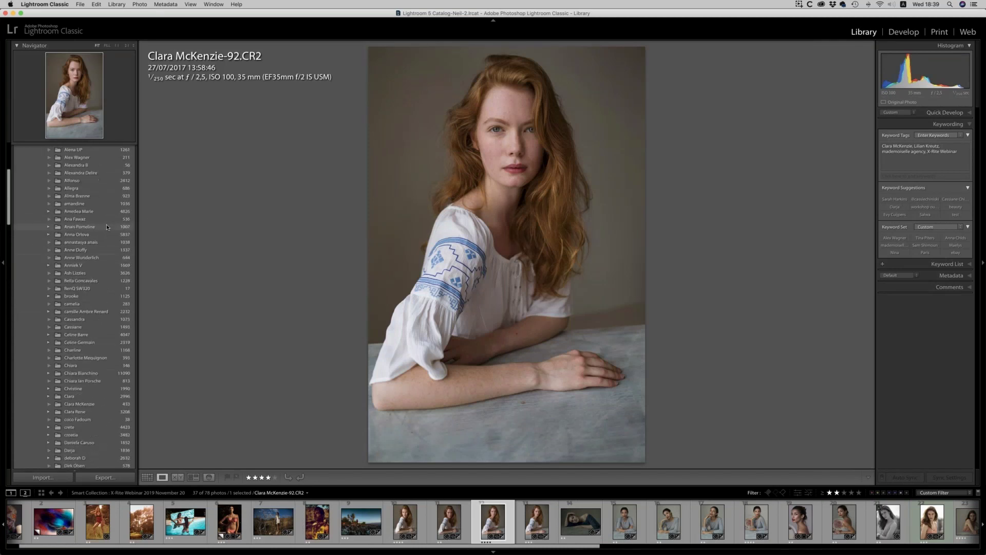
key("d")
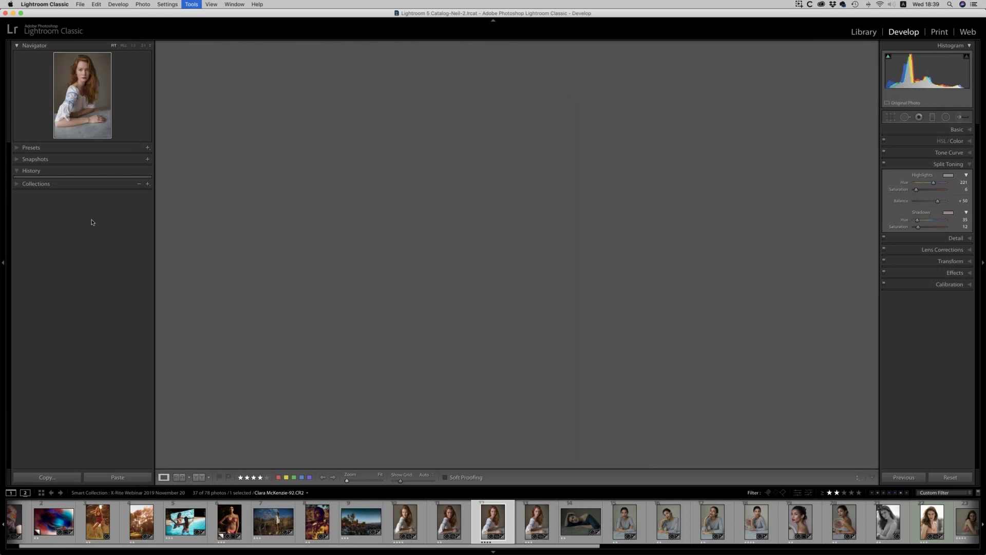
left_click(16, 160)
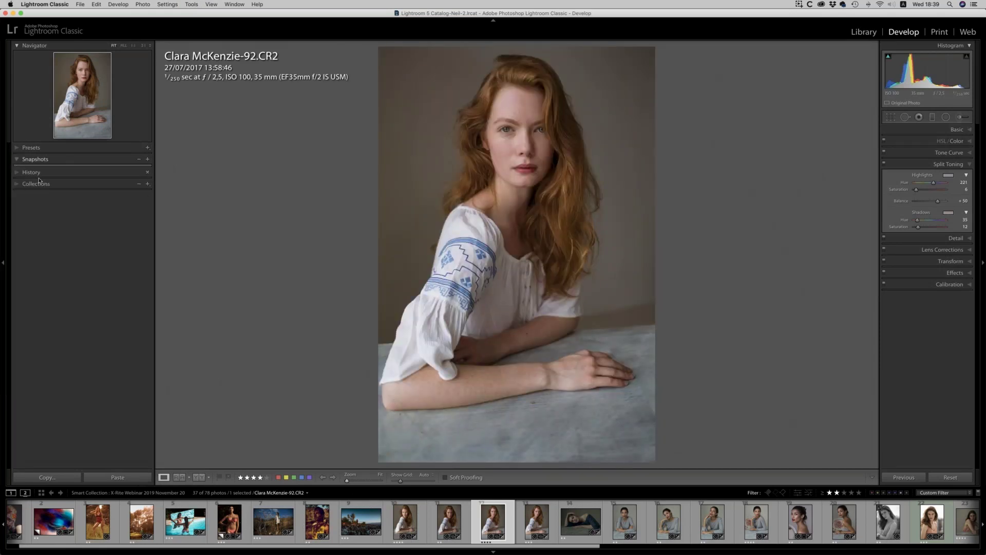
left_click(539, 528)
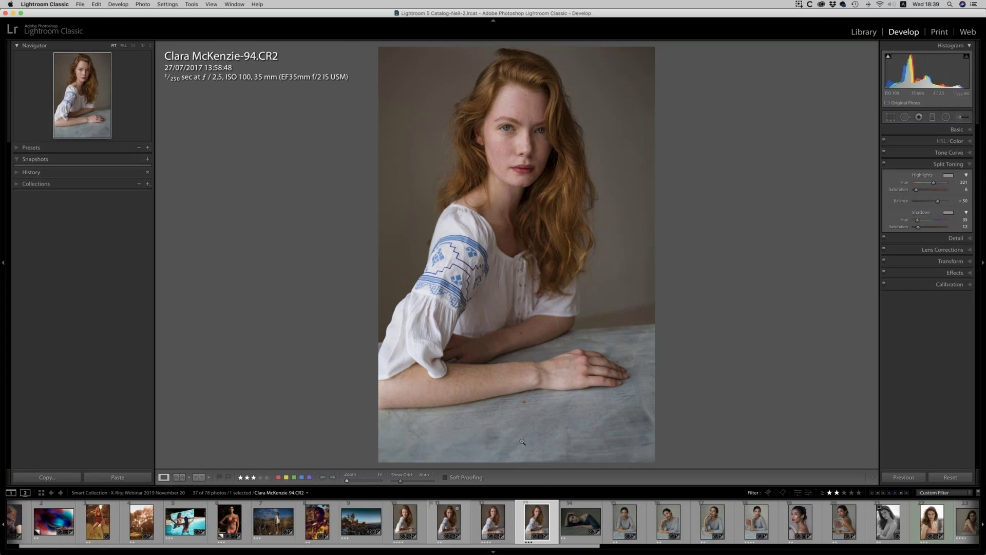
left_click(449, 522)
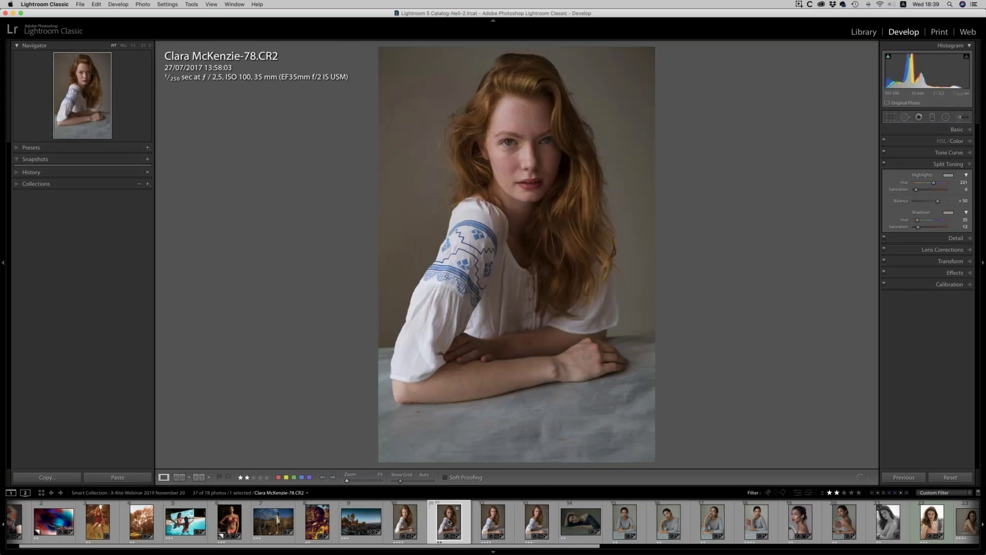
left_click(408, 524)
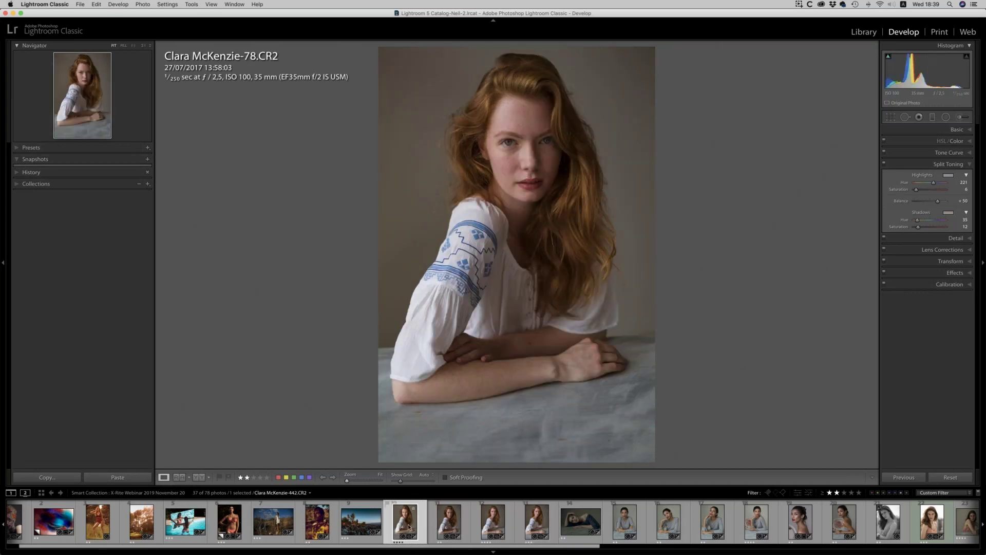
- Return to frame 94 and examine its list of editing history states
left_click(545, 521)
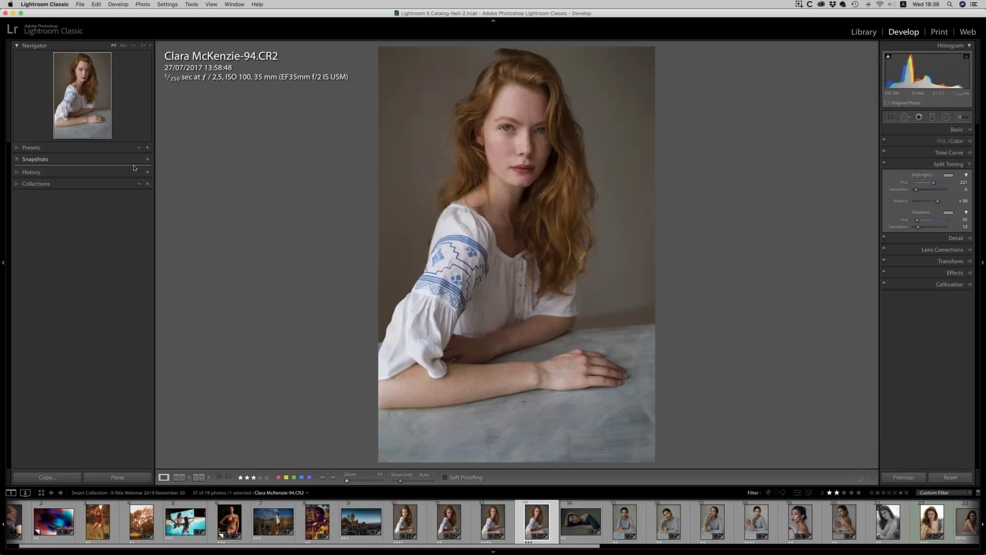
left_click(17, 174)
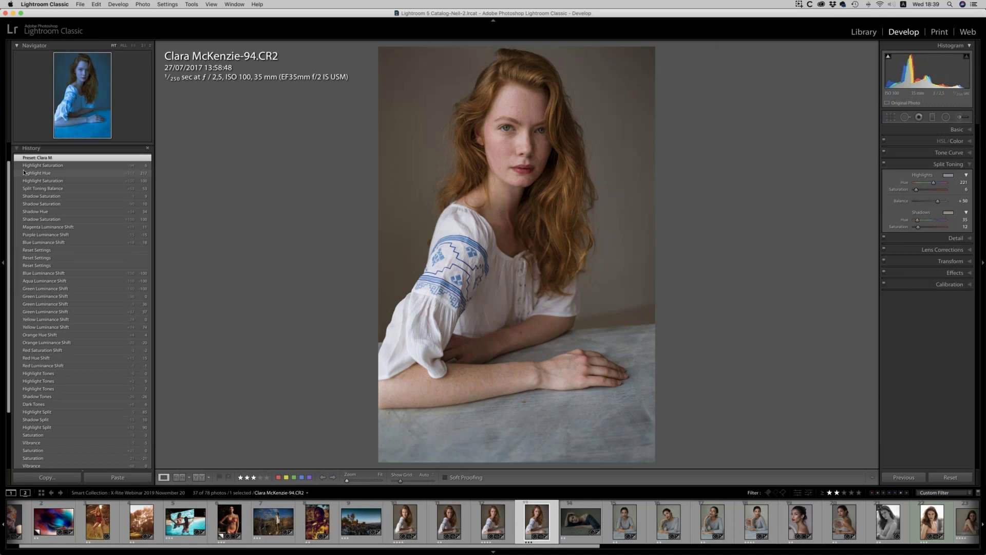
left_click(24, 172)
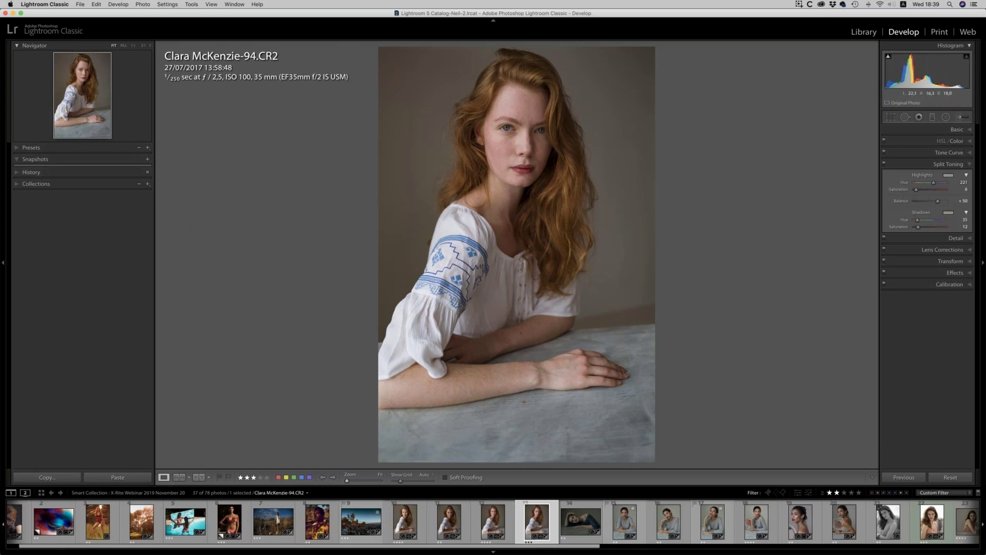
left_click(19, 175)
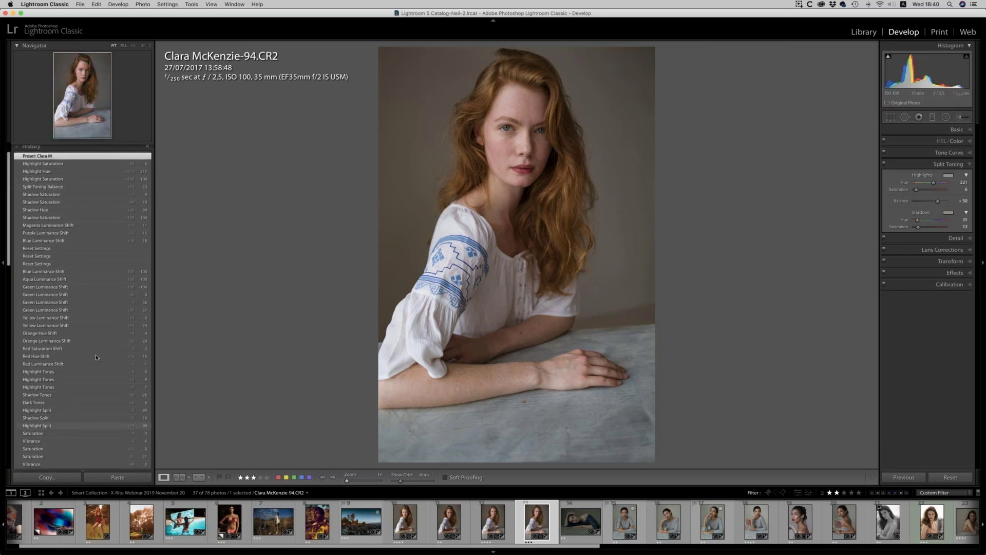
scroll(86, 221, "up", 2)
scroll(66, 308, "down", 1)
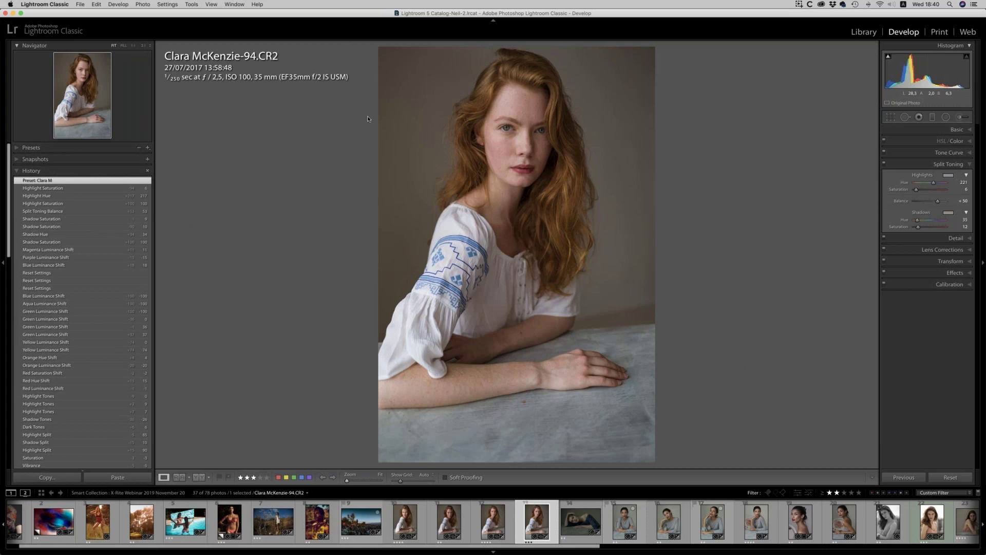
- Brighten both irises at 1:1 with an Adjustment Brush using the "iris dodge+exposure" effect
left_click(143, 46)
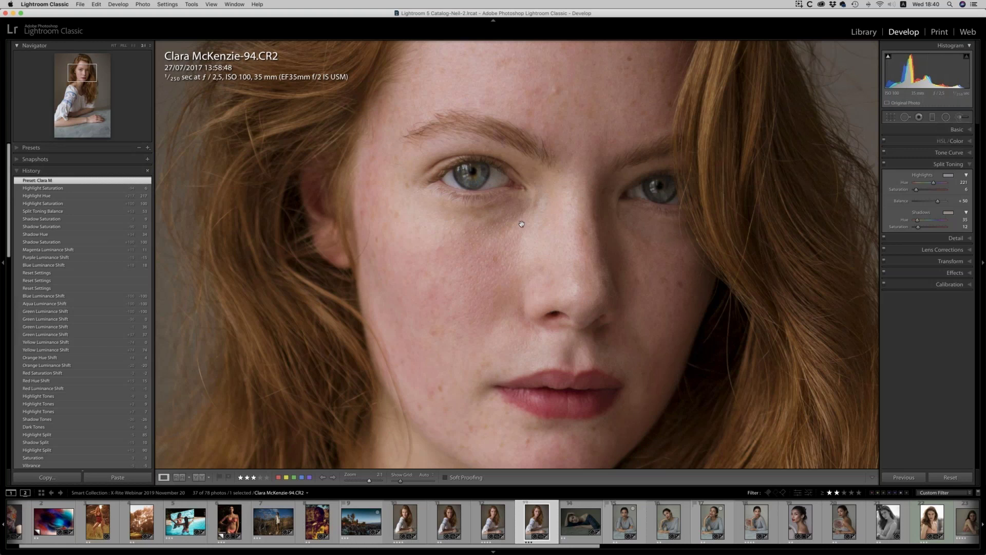
left_click(134, 47)
left_click(144, 46)
left_click(958, 117)
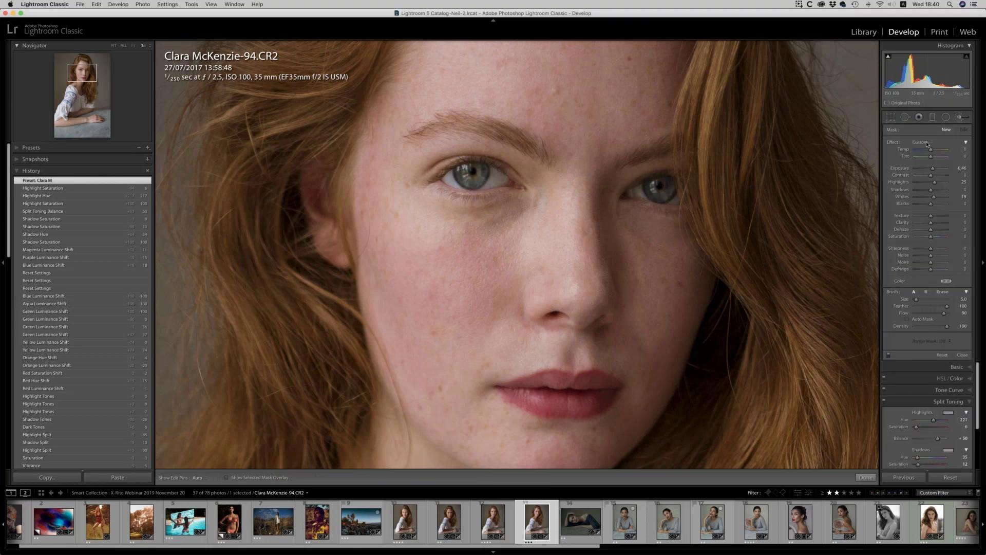
left_click(927, 142)
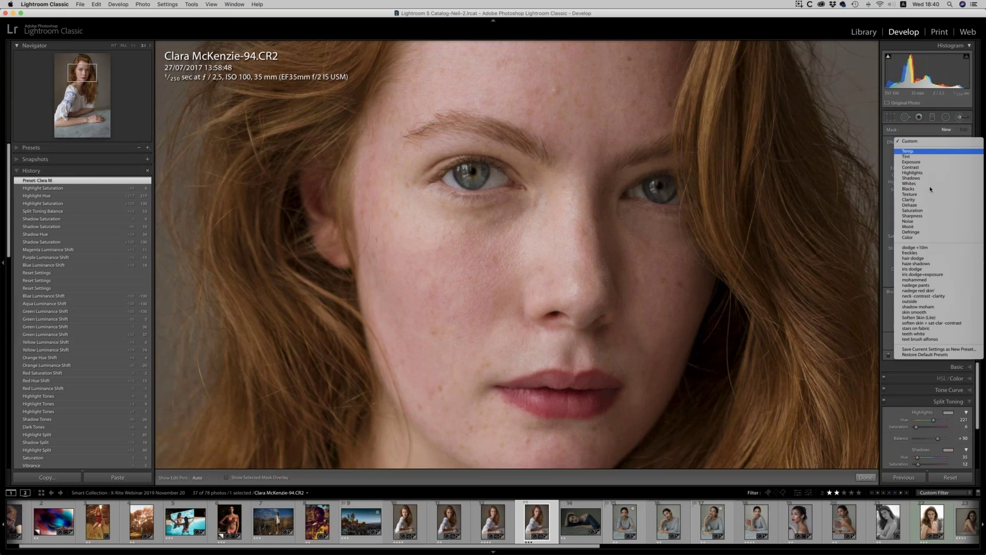
left_click(943, 274)
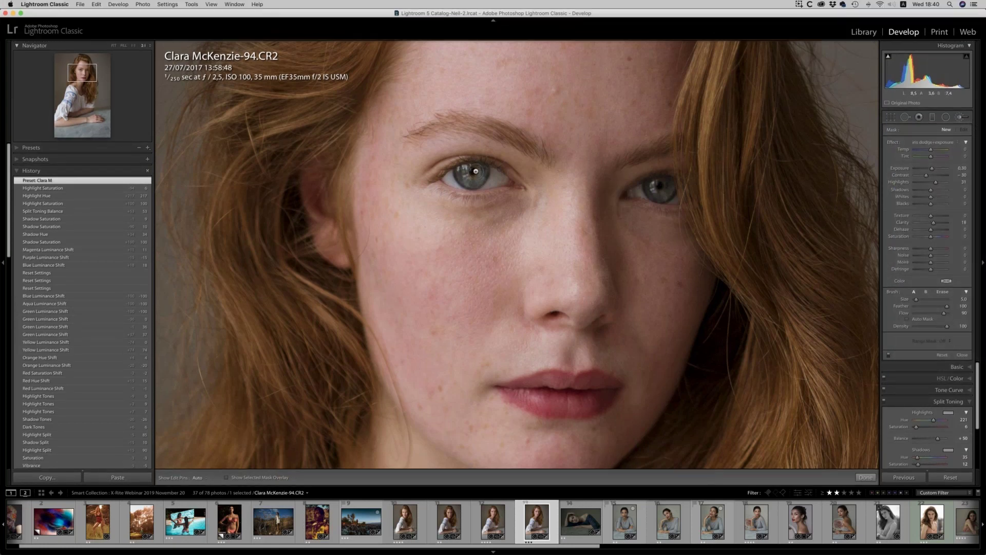
mouse_move(470, 169)
left_mouse_down()
mouse_move(480, 174)
mouse_move(468, 168)
left_mouse_up()
key("h")
left_click_drag(657, 188, 660, 191)
key("h")
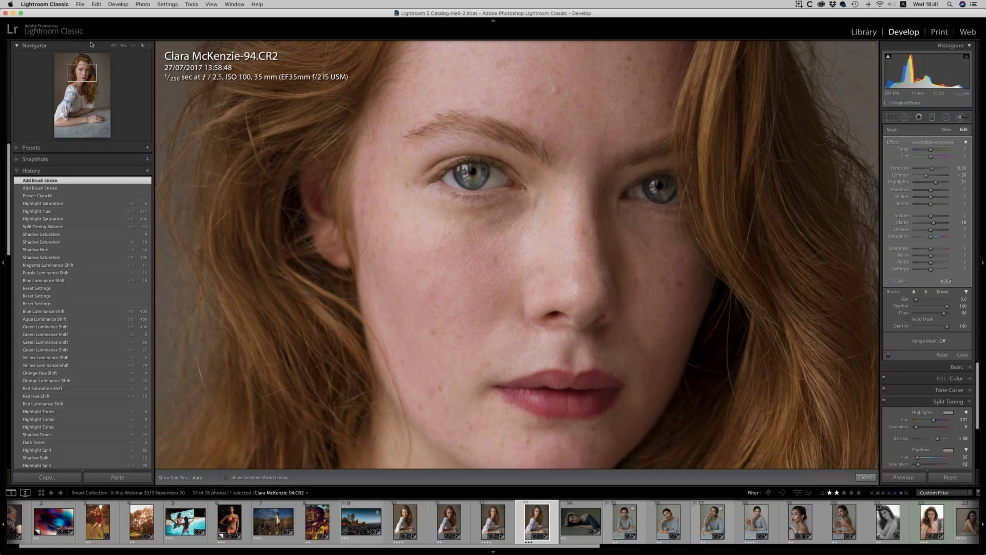
- Add a new brush adjustment with the "hair dodge" effect and paint the hair highlights on both sides and the crown, using brush size 3.0
left_click(114, 46)
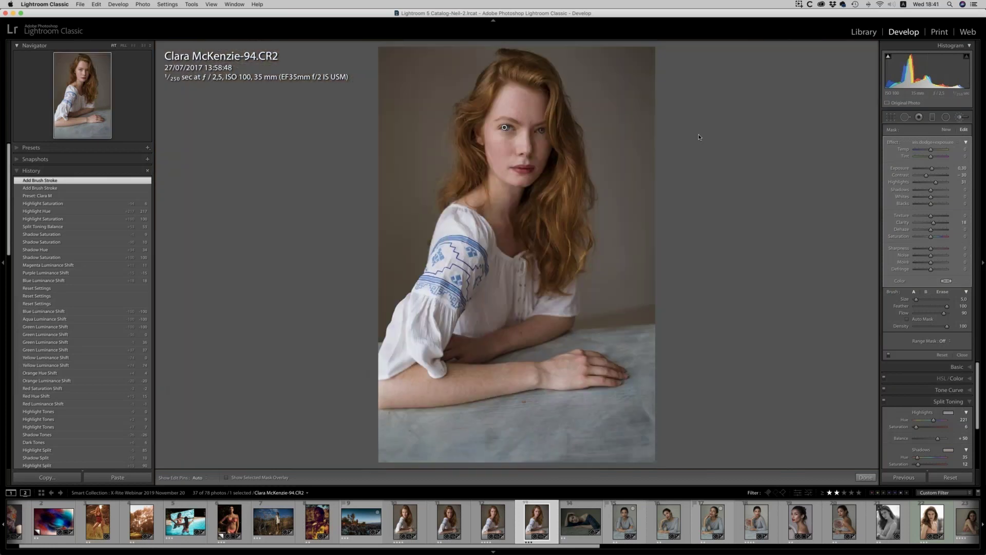
left_click(946, 129)
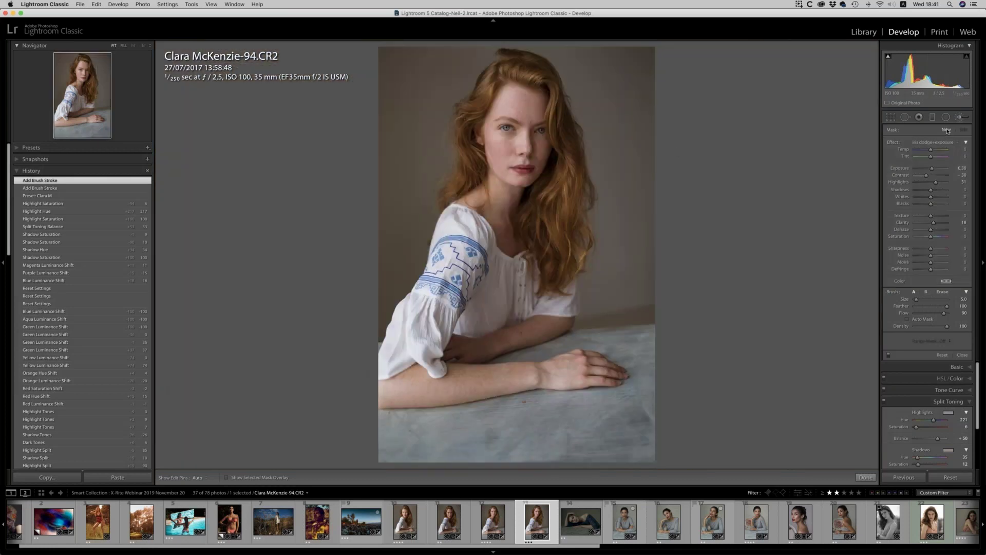
left_click(939, 144)
left_click(932, 124)
mouse_move(538, 73)
left_mouse_down()
mouse_move(546, 76)
mouse_move(571, 163)
mouse_move(550, 190)
left_mouse_up()
key("h")
key("bracketleft")
key("bracketleft")
key("bracketleft")
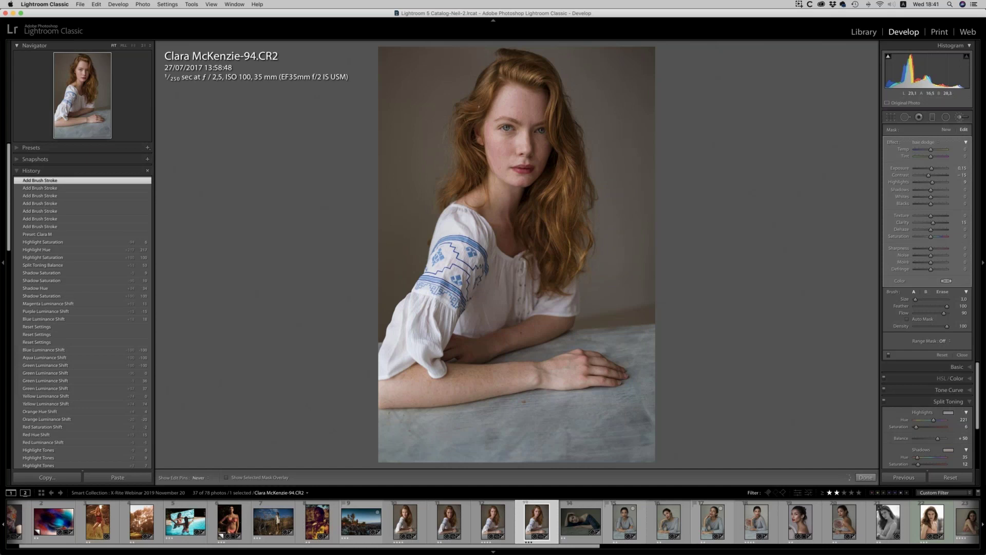
left_click_drag(487, 81, 541, 78)
left_click_drag(462, 124, 466, 132)
left_click_drag(472, 168, 463, 180)
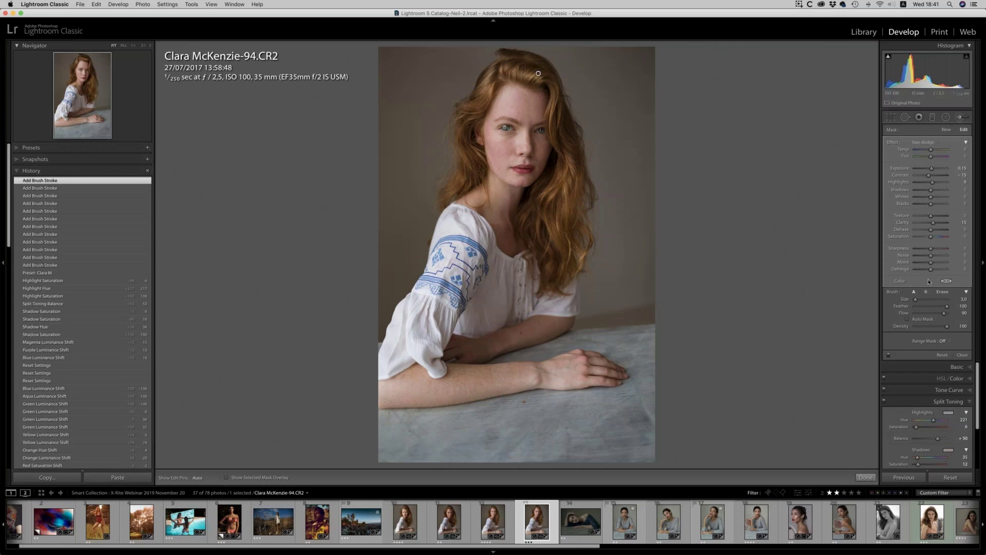
- Add a new brush adjustment with only Exposure at 0.14 and paint the lit areas of the face with brush size 5.0
left_click(944, 129)
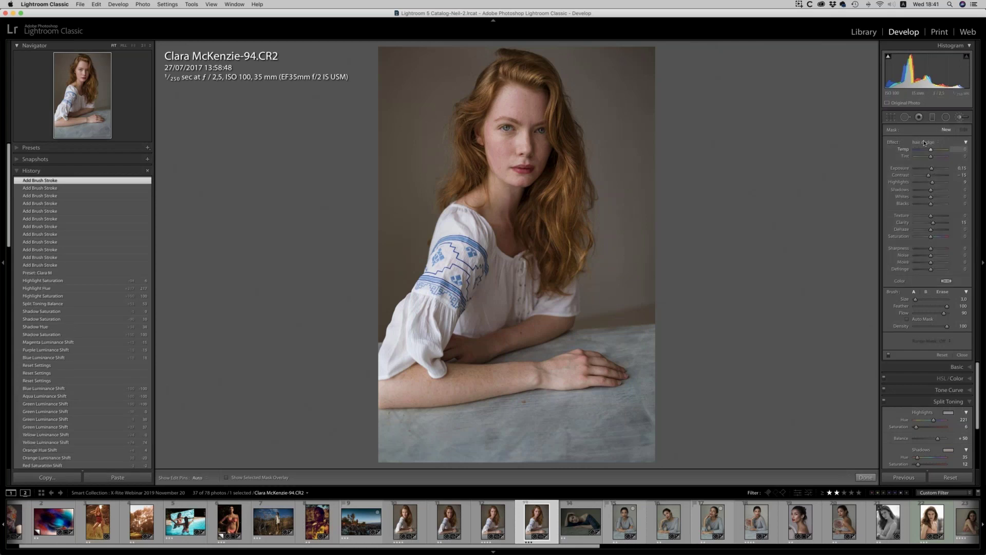
left_click(923, 143)
left_click(905, 39)
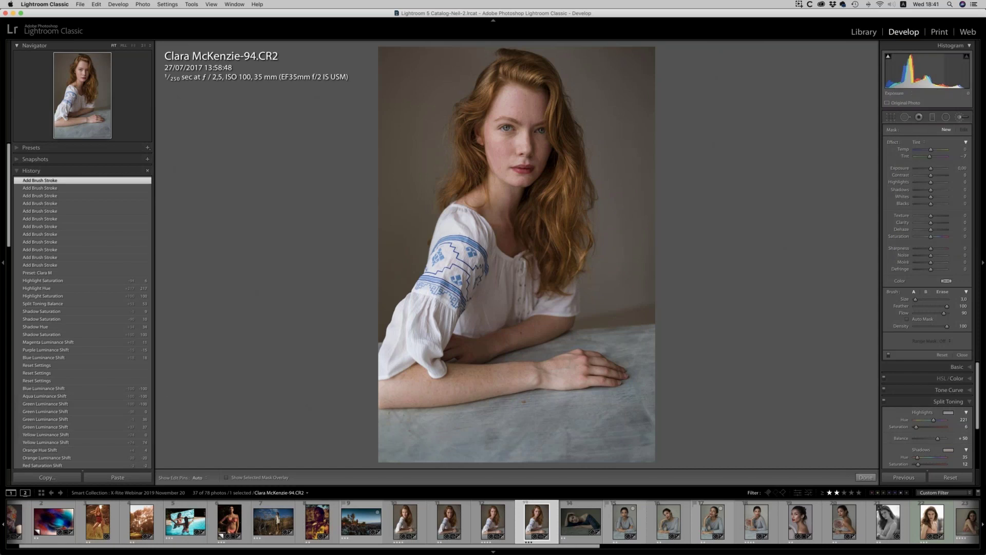
left_click(918, 144)
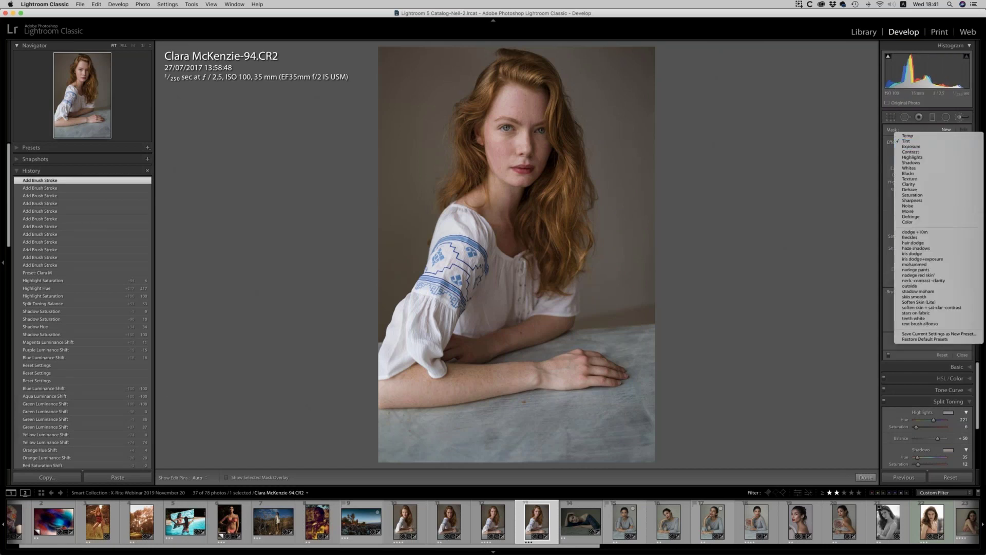
left_click(907, 147)
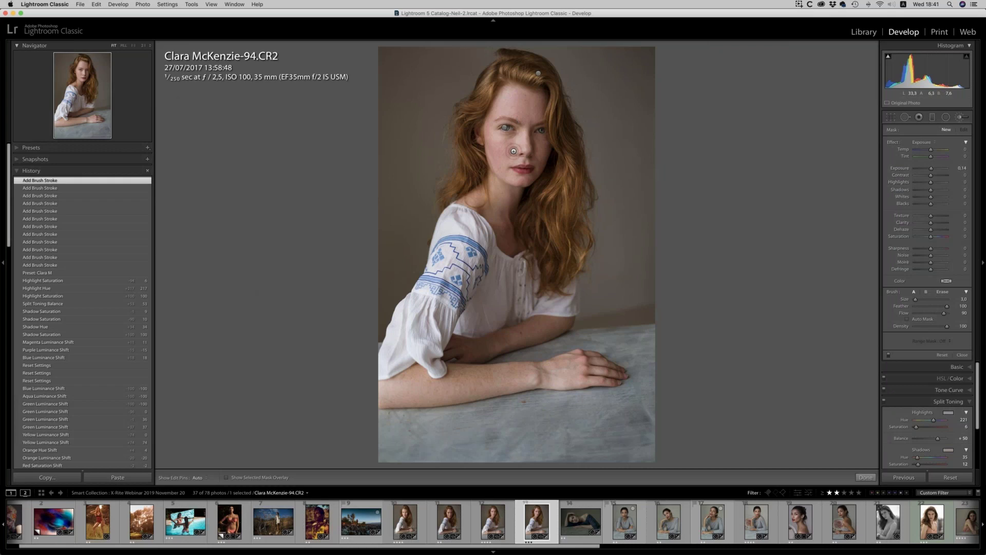
key("h")
scroll(513, 154, "up", 4)
mouse_move(543, 136)
left_mouse_down()
mouse_move(531, 168)
mouse_move(546, 134)
mouse_move(501, 96)
left_mouse_up()
key("h")
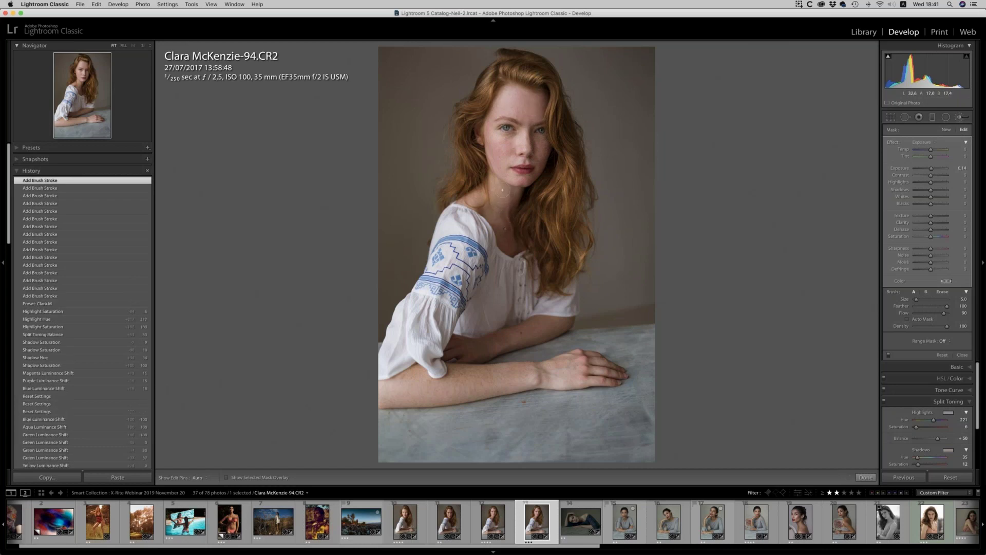
- Extend the 0.14 exposure brushing over the chest, arms and hands
left_click_drag(550, 307, 526, 218)
key("h")
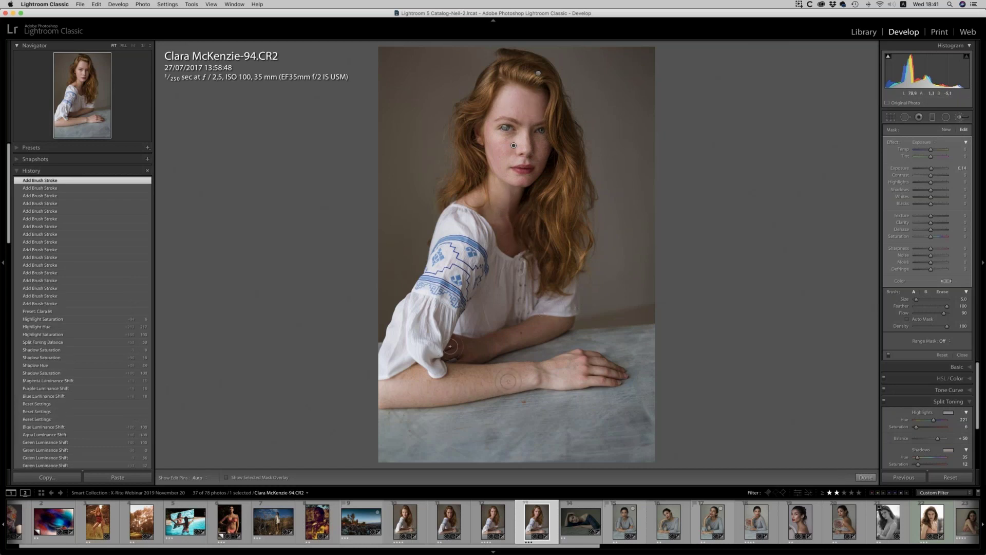
mouse_move(547, 325)
left_mouse_down()
mouse_move(578, 255)
mouse_move(597, 116)
left_mouse_up()
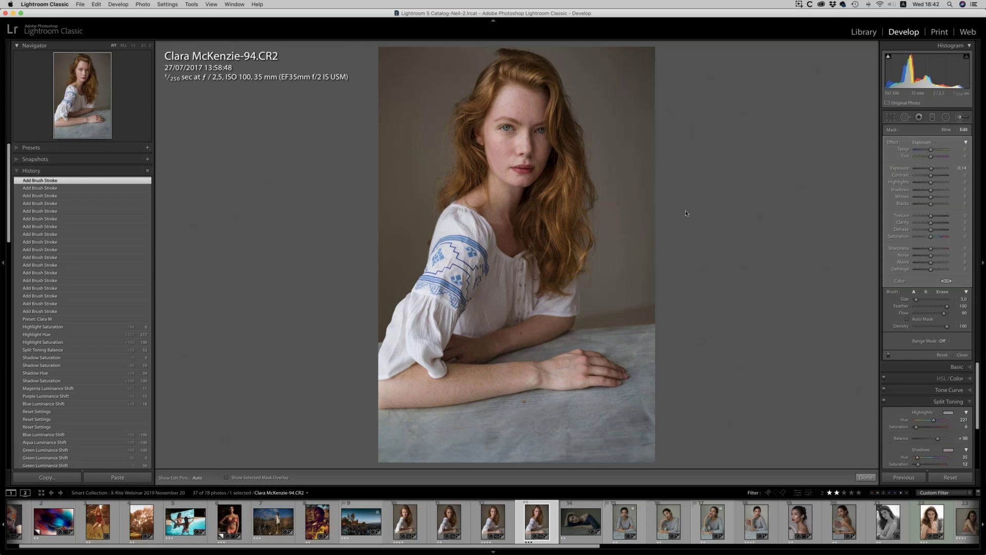
- Add a new brush adjustment with Exposure at -0.19 and darken the shadowed edges of the cheeks and jaw with brush size 3.0
left_click(946, 130)
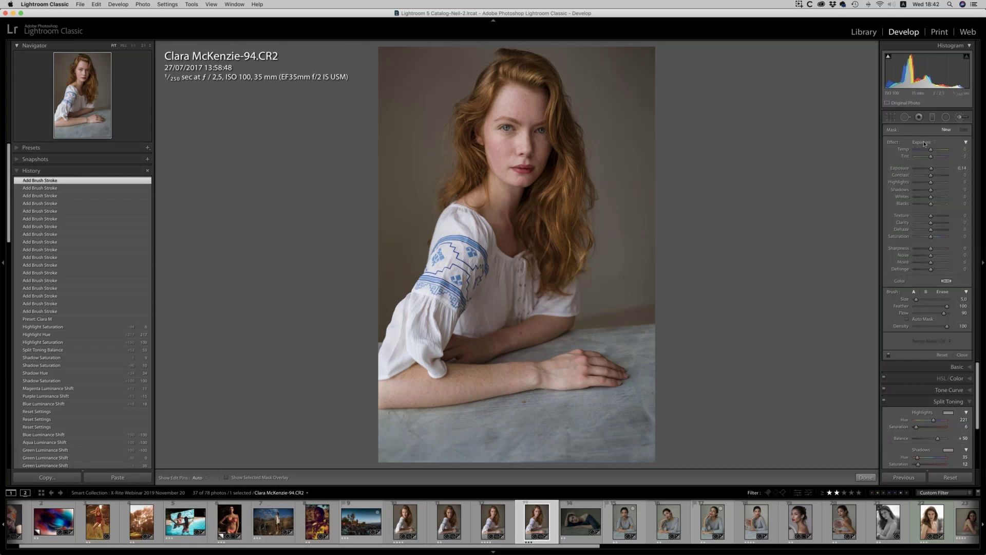
left_click(923, 142)
left_click(943, 159)
key("h")
left_click(545, 175)
left_click(492, 178)
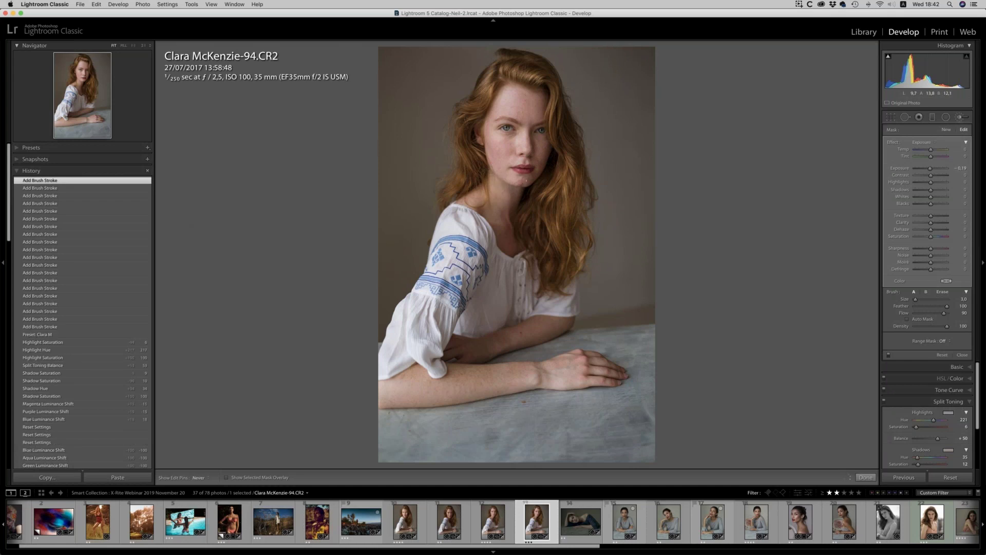
left_click(506, 127)
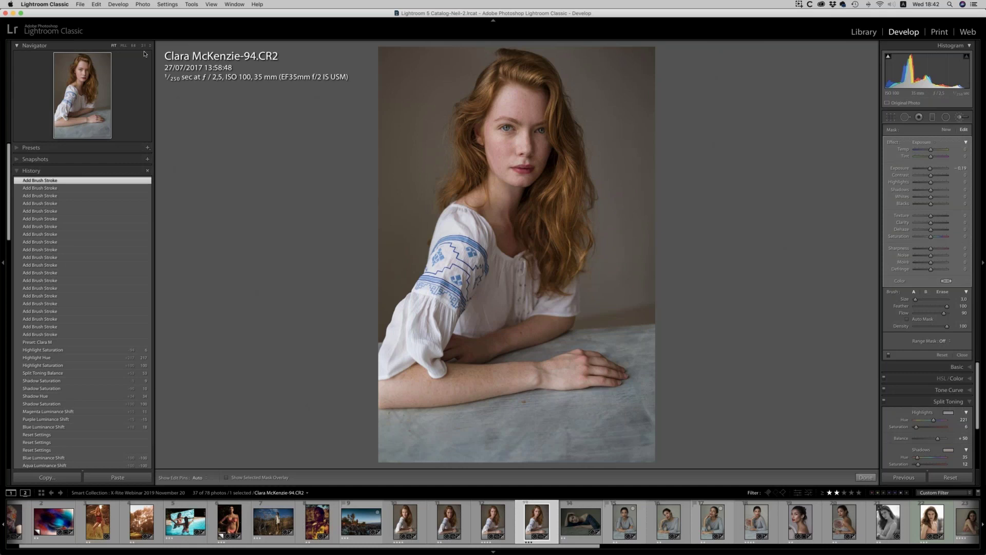
- Continue the -0.19 exposure brushing over the shadowed side of the face with brush size 3.0
key("z")
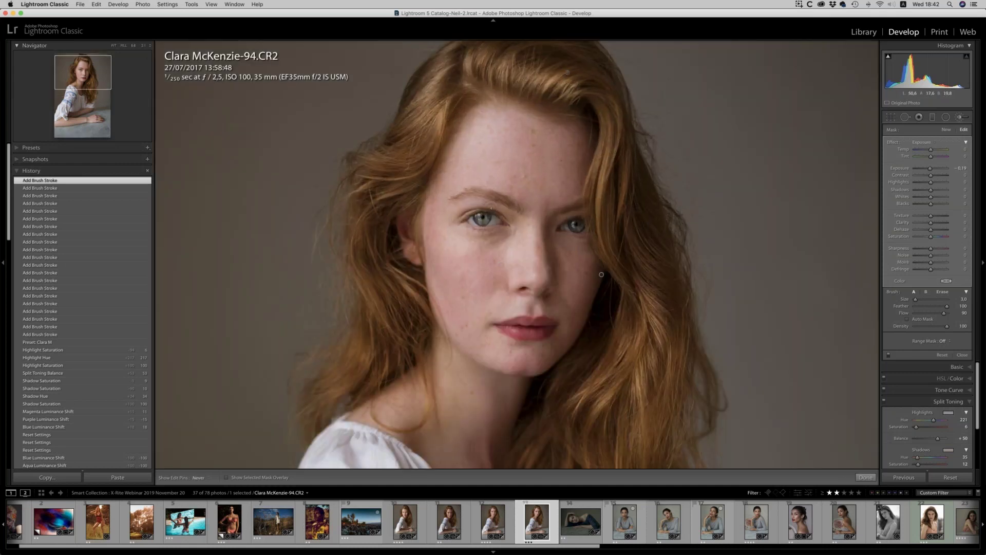
left_click(455, 220)
left_click(455, 220)
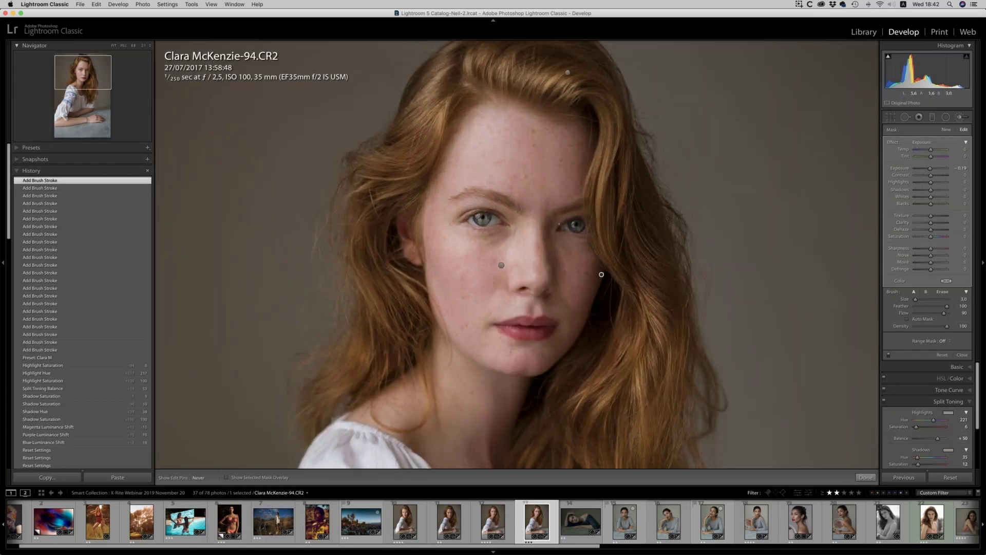
left_click(741, 226)
left_click(741, 226)
left_click(741, 226)
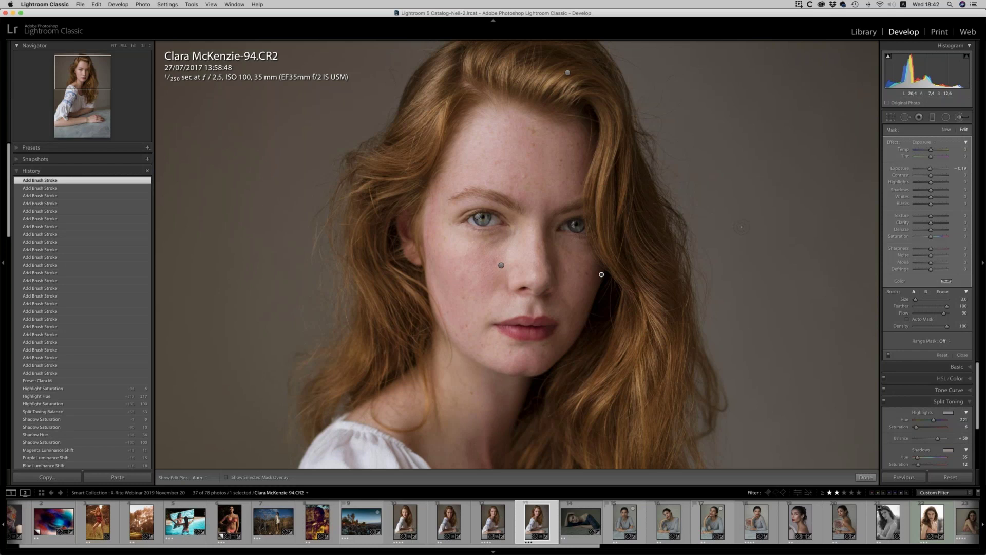
- Darken the forehead edge and outer cheek with the same -0.19 exposure adjustment at brush size 6.0, and close the brush
scroll(480, 131, "up", 3)
left_click(512, 118)
left_click(479, 128)
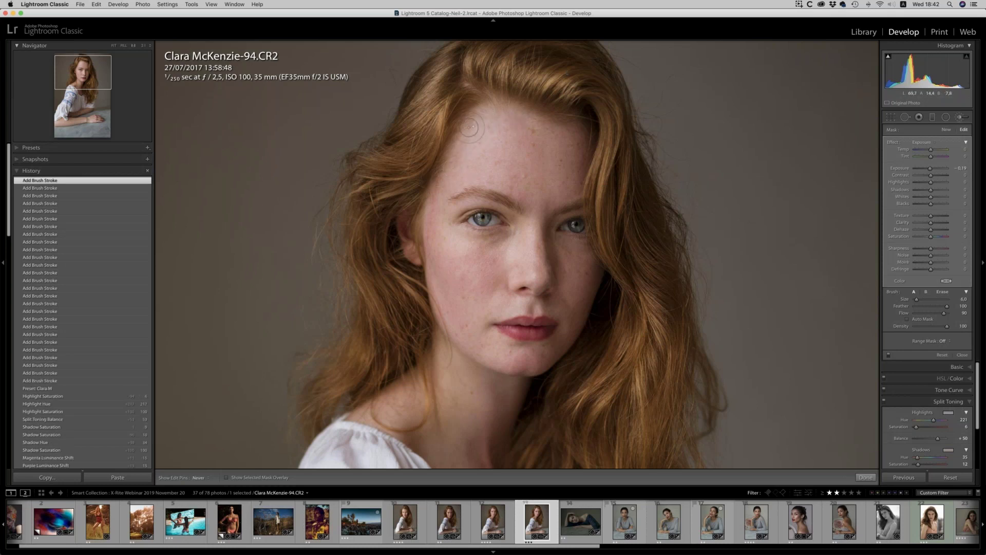
key("h")
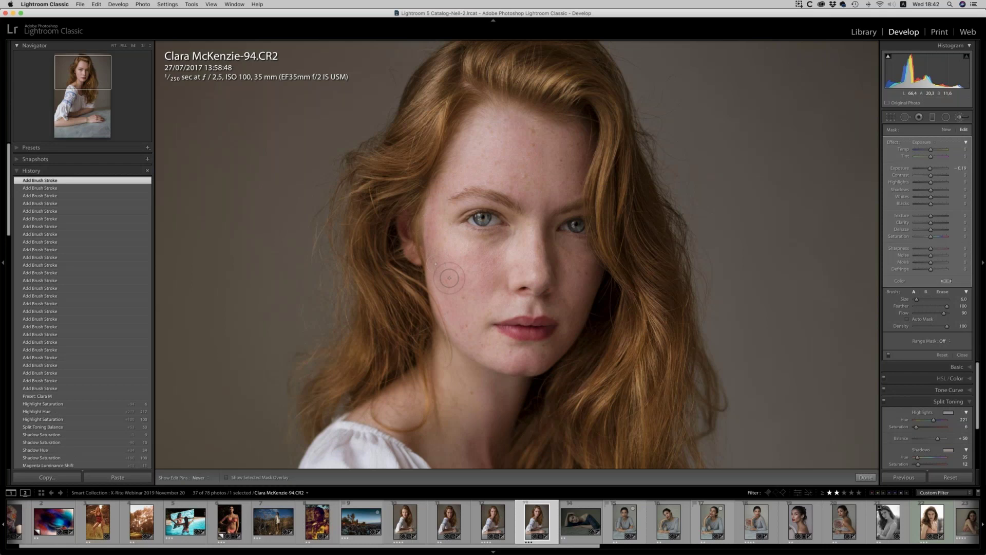
left_click(456, 291)
key("h")
left_click(432, 322)
left_click(961, 118)
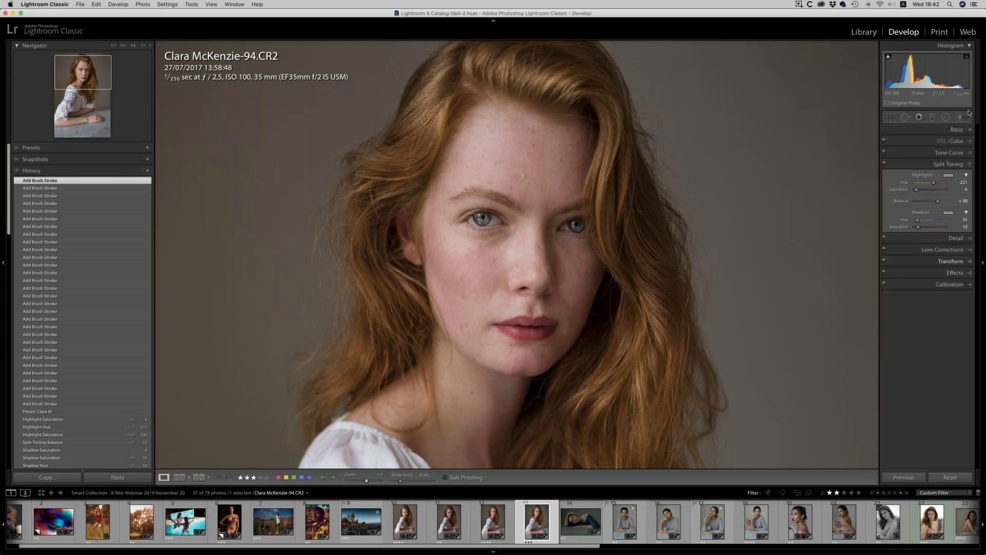
- Set the Red Hue to +9 in the HSL color adjustments and save the current state as a snapshot
left_click(956, 141)
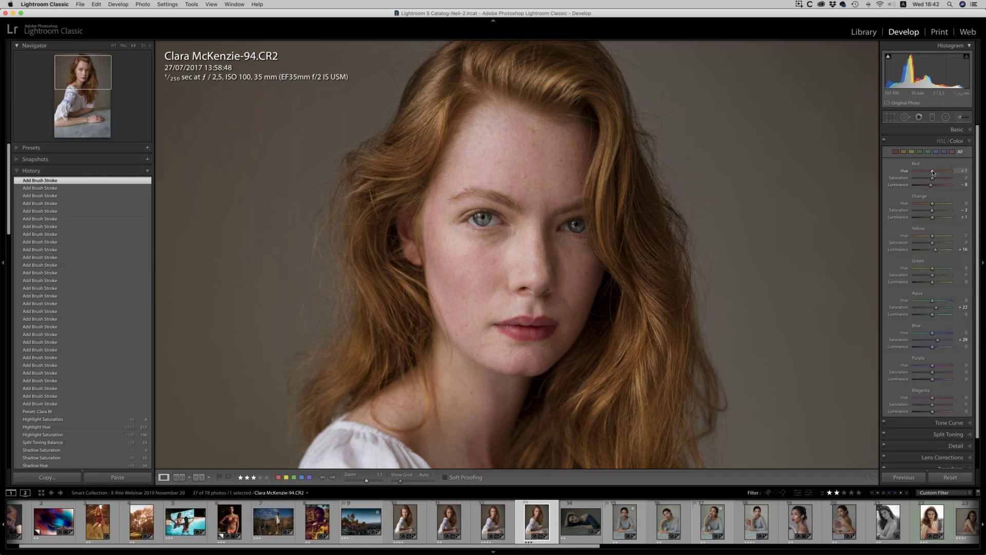
left_click_drag(933, 173, 935, 174)
left_click_drag(934, 173, 934, 173)
key("super+n")
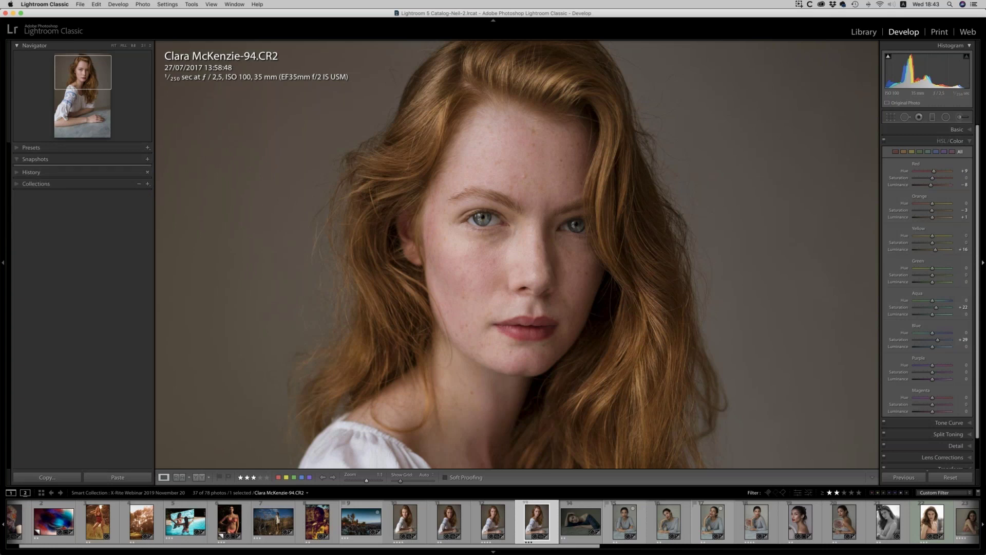
left_click(552, 170)
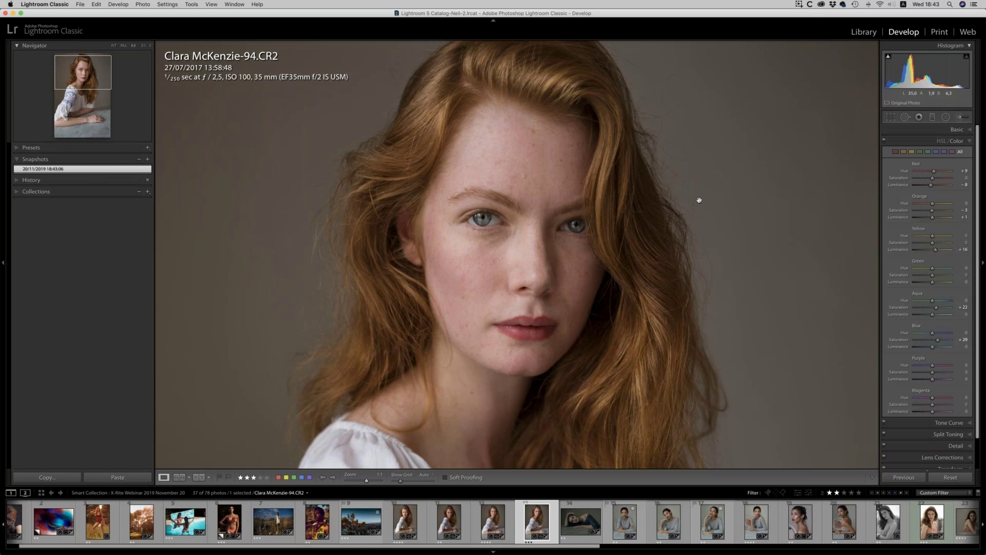
- Heal the blemish on the forehead and the spot on the cheek with Spot Removal, and return to the full-image view
key("super+equal")
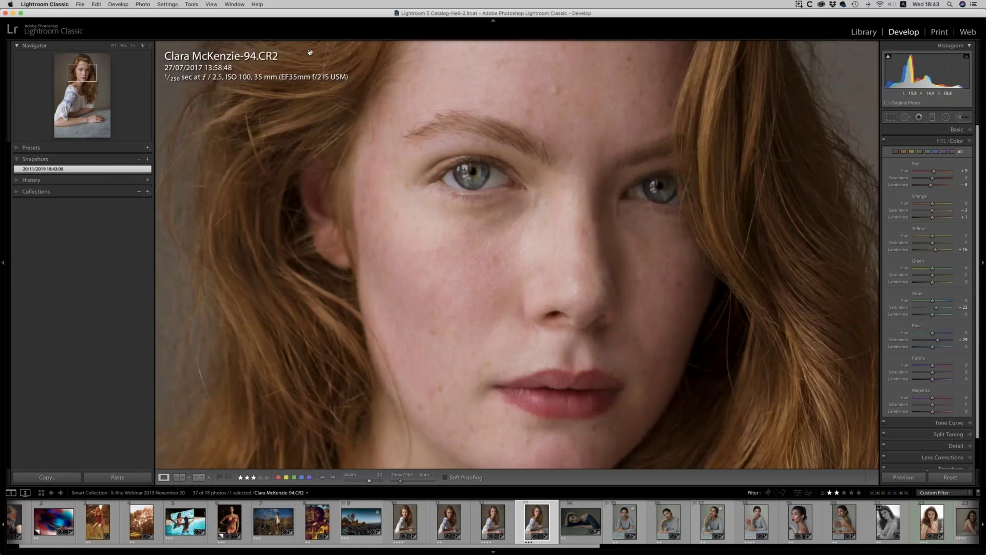
left_click(904, 118)
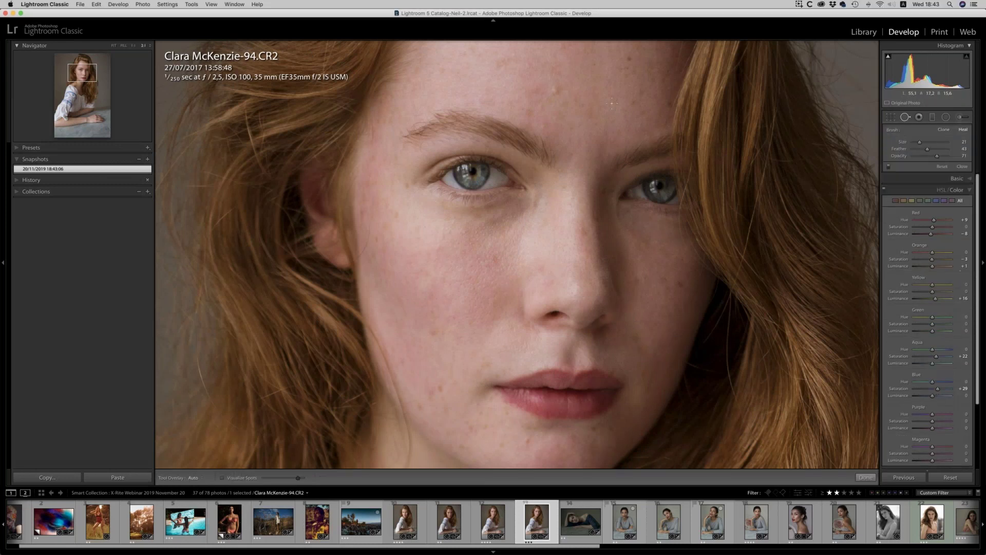
left_click(557, 90)
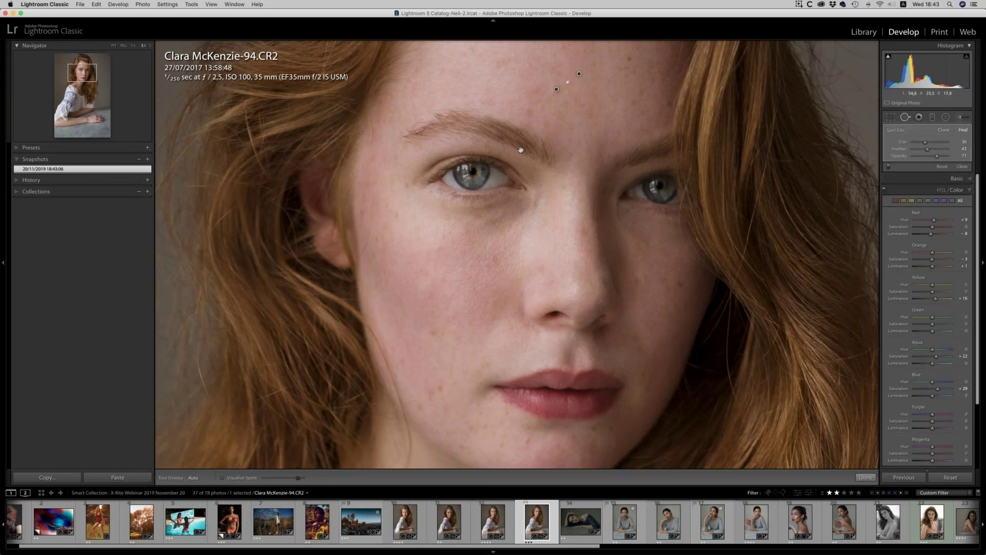
left_click(494, 259)
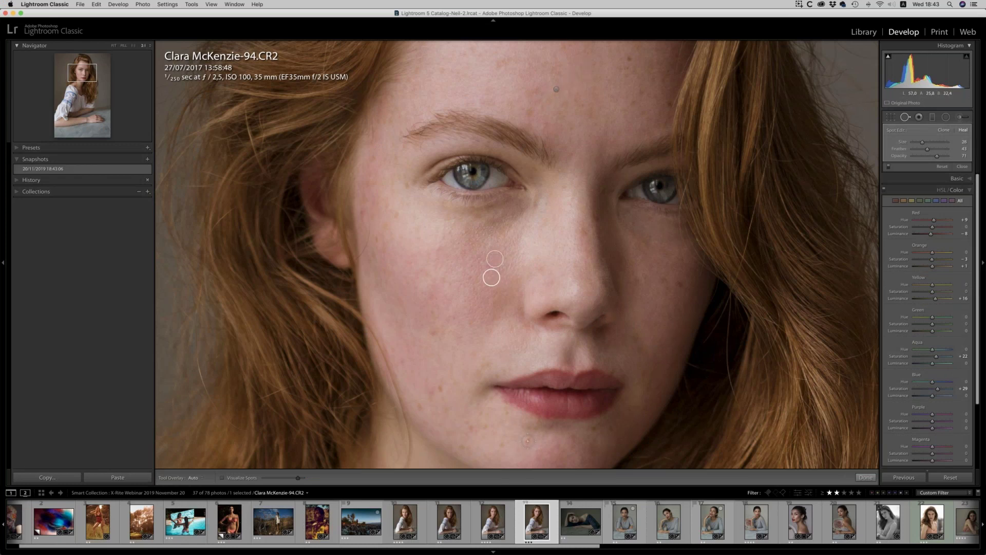
left_click(904, 118)
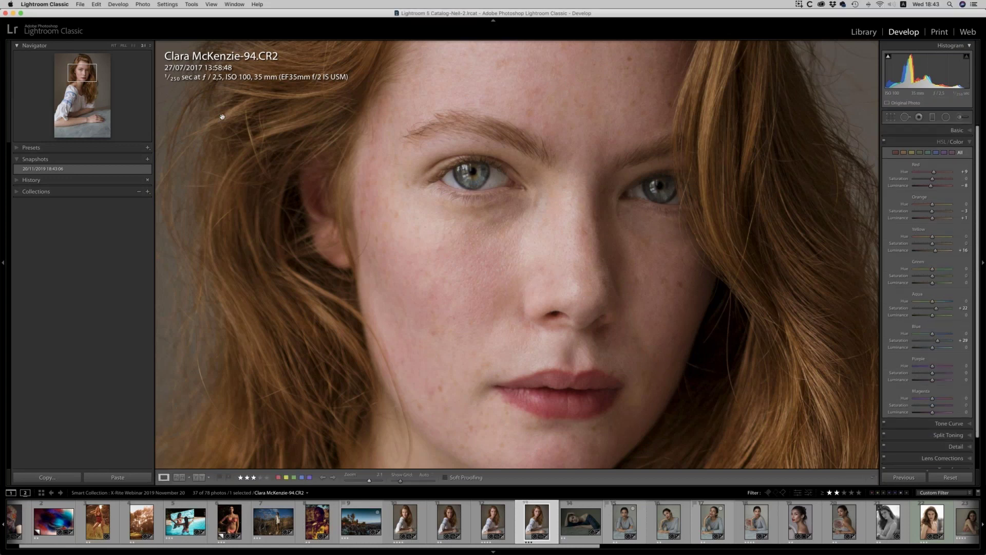
left_click(113, 47)
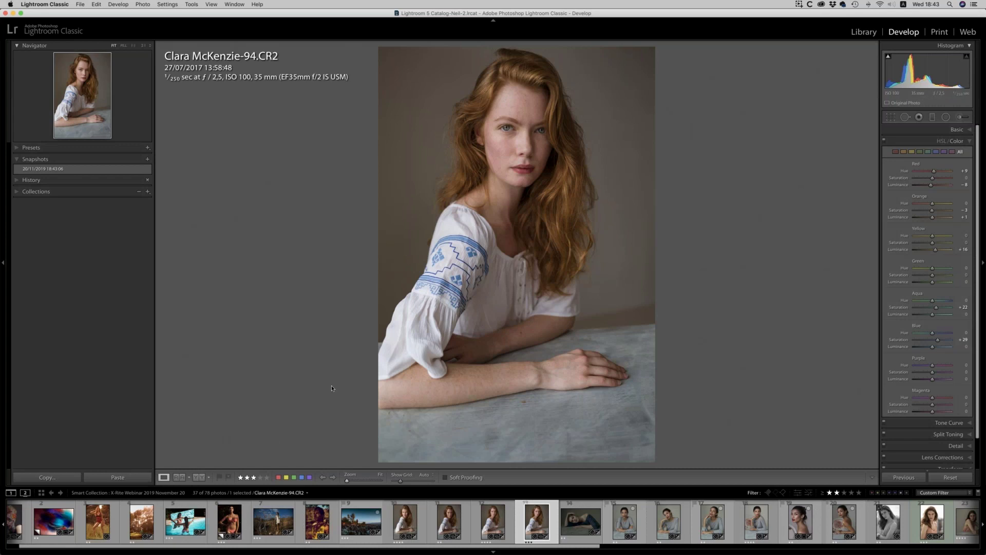
- Open frame 1646 in Develop, apply the "Ecole de curiousite studio Canon 5D" profile and check its lens corrections
key("g")
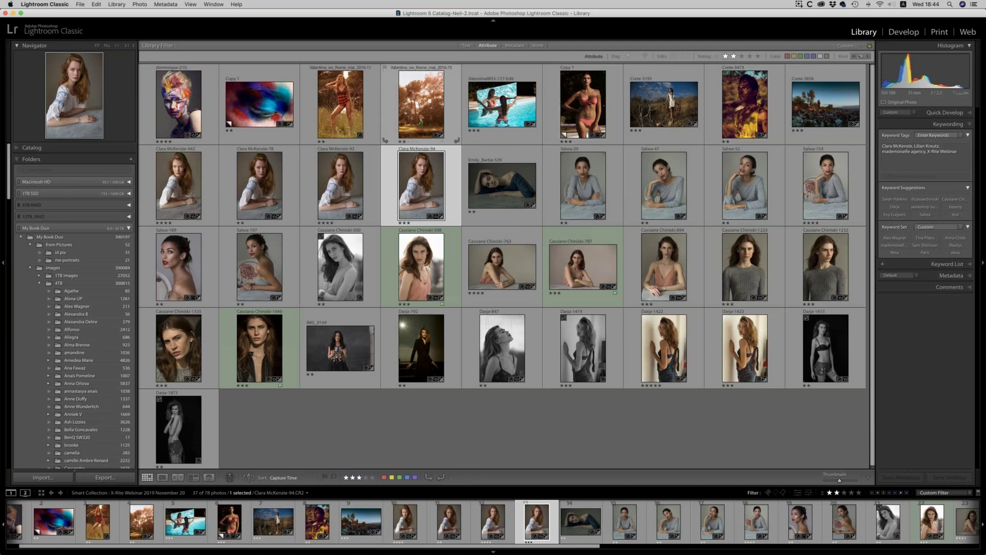
left_click(260, 344)
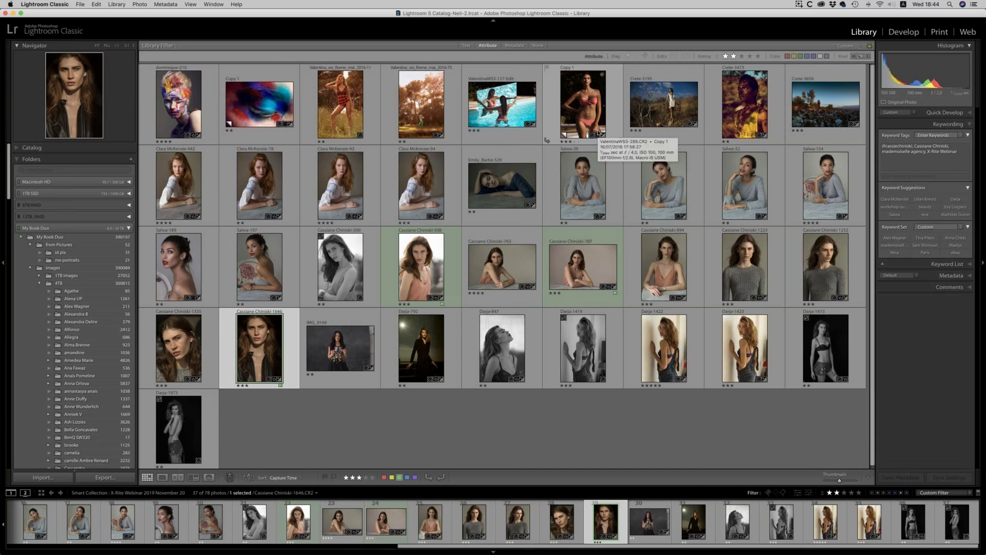
key("d")
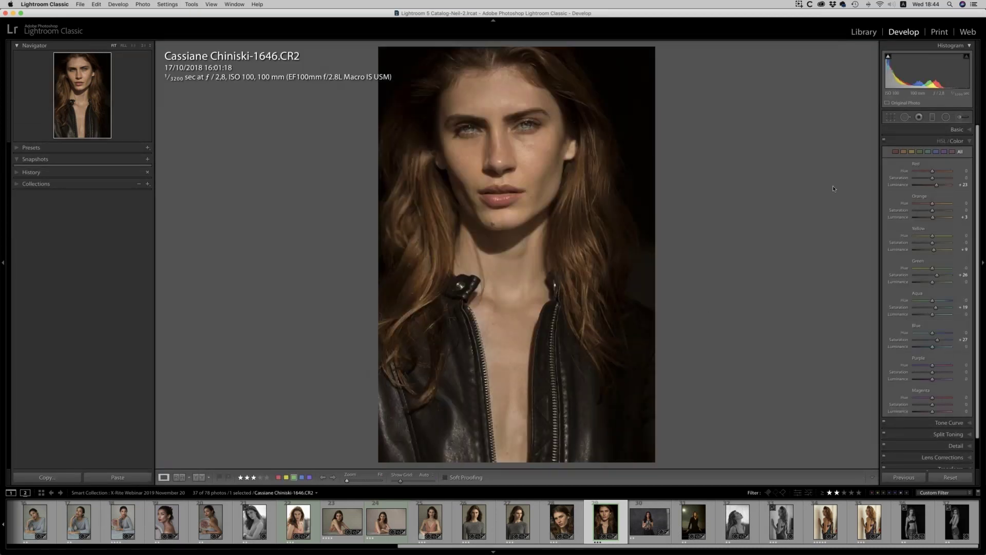
left_click(959, 131)
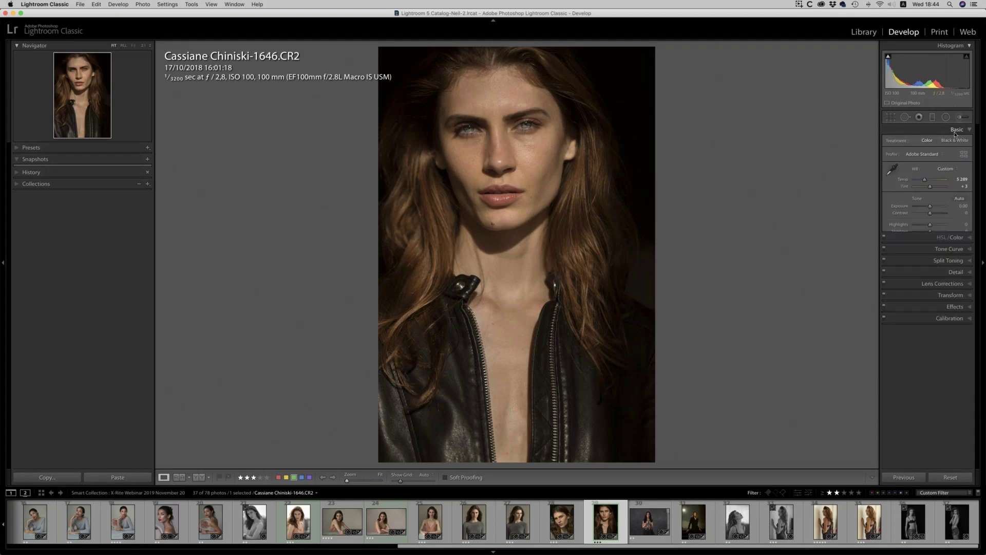
left_click(925, 154)
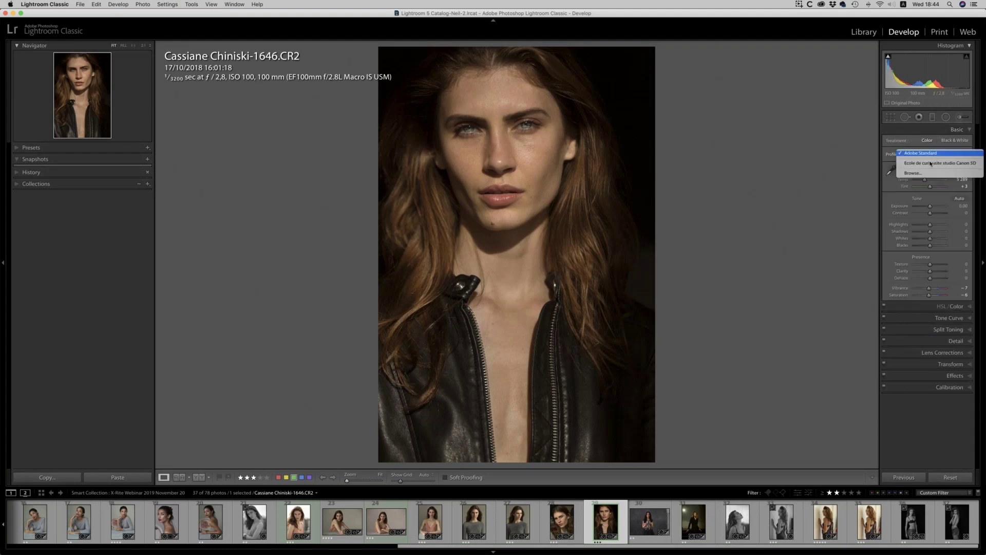
left_click(930, 163)
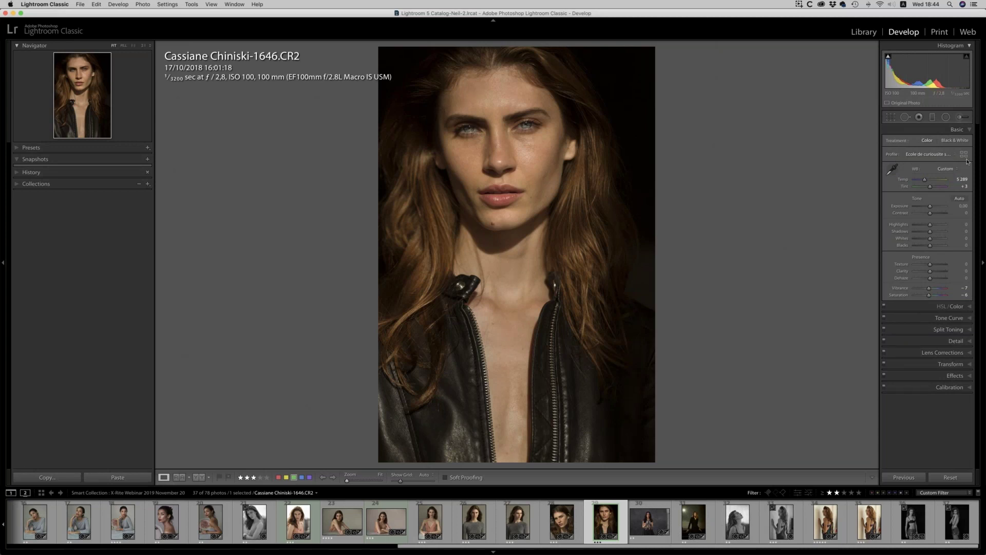
left_click(945, 353)
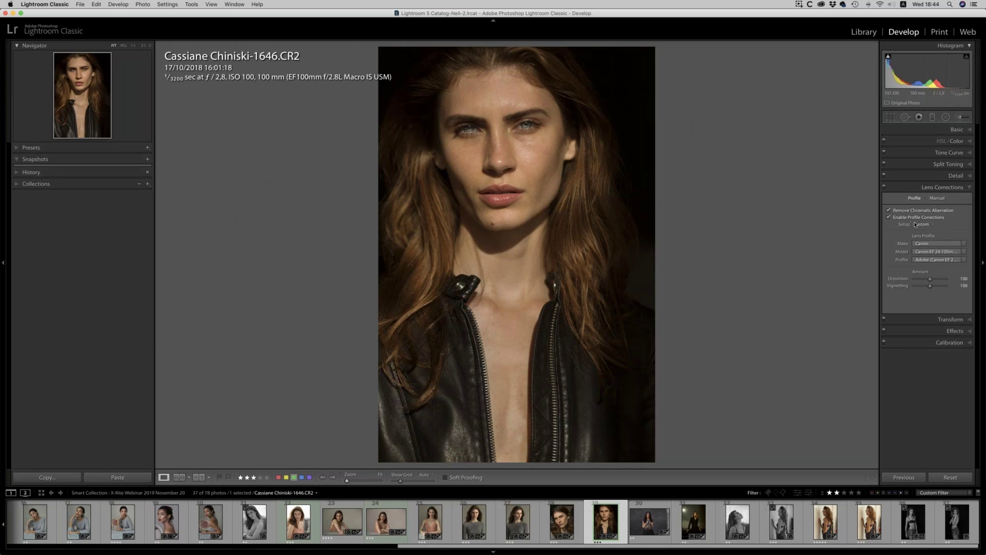
left_click(957, 130)
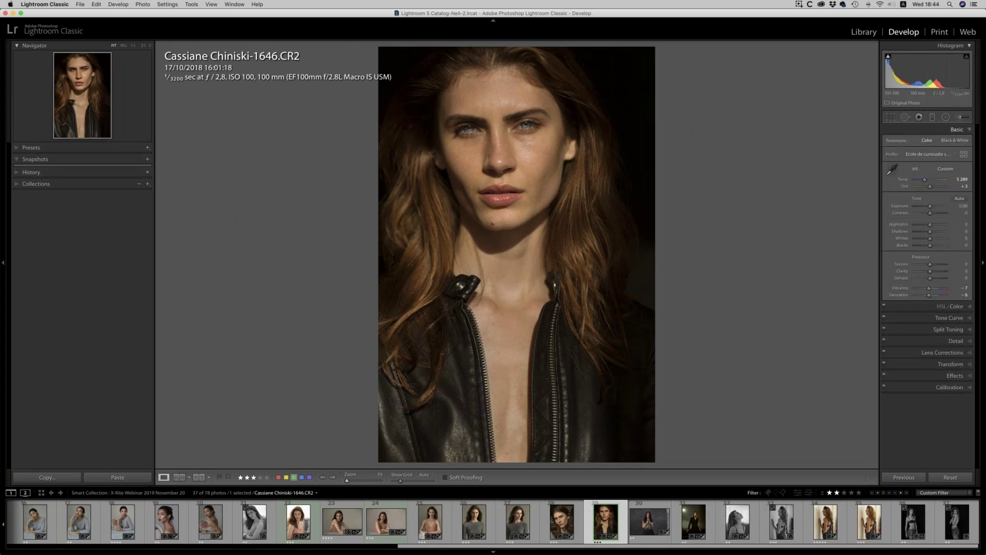
- Load the "iris dodge+exposure" brush effect and examine the brush adjustments around the eyes of frame 1646
left_click(133, 46)
left_click(554, 118)
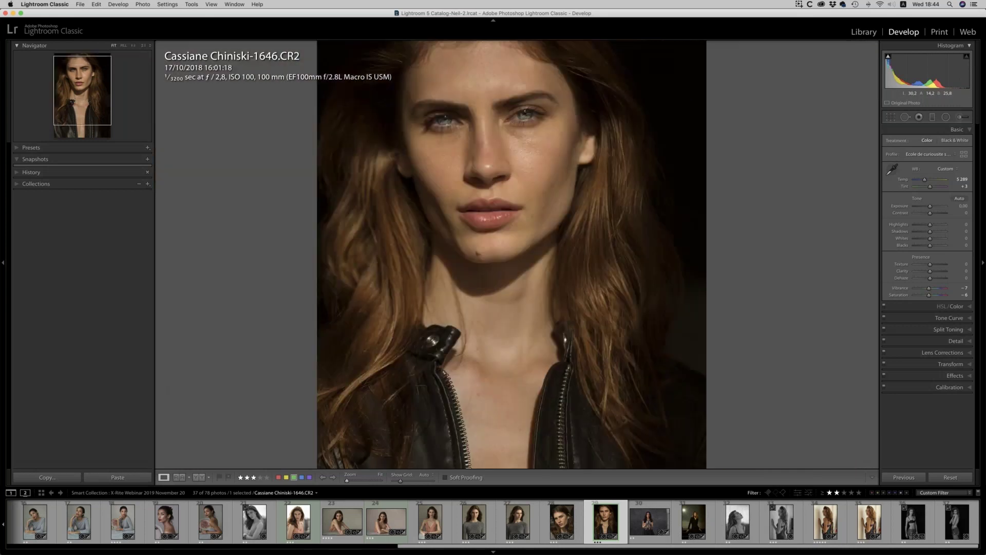
left_click(555, 118)
left_click(555, 118)
left_click(555, 118)
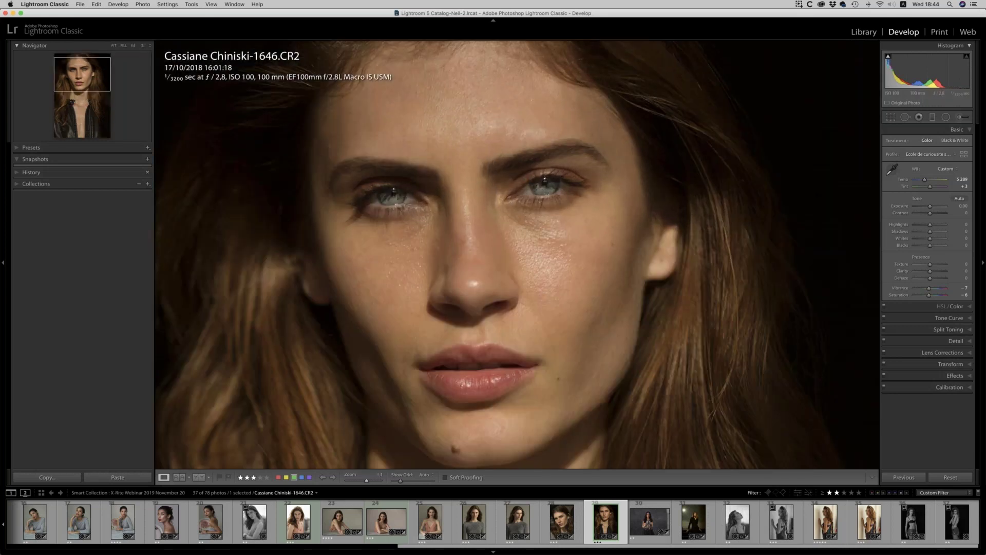
key("k")
left_click(928, 142)
left_click(929, 143)
left_click(928, 143)
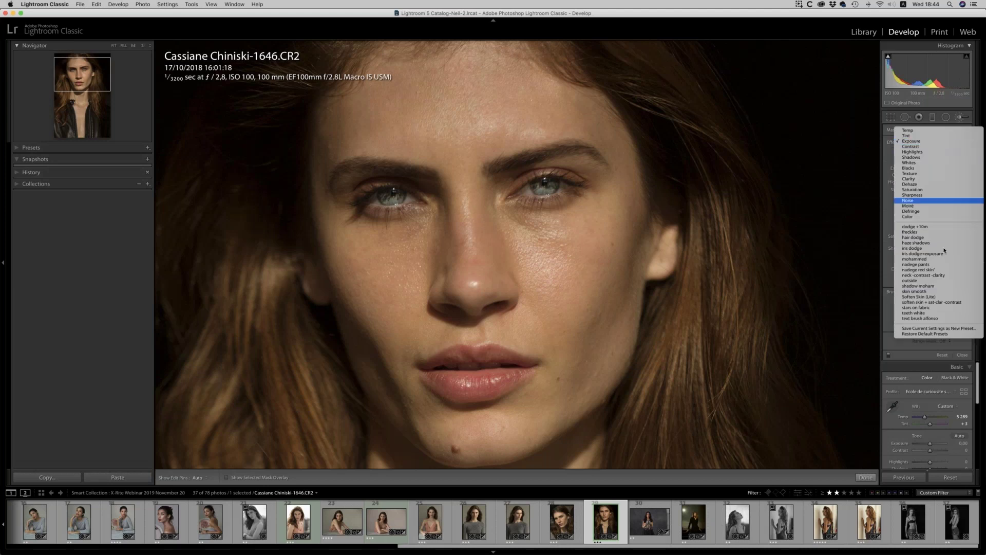
left_click(920, 253)
key("Delete")
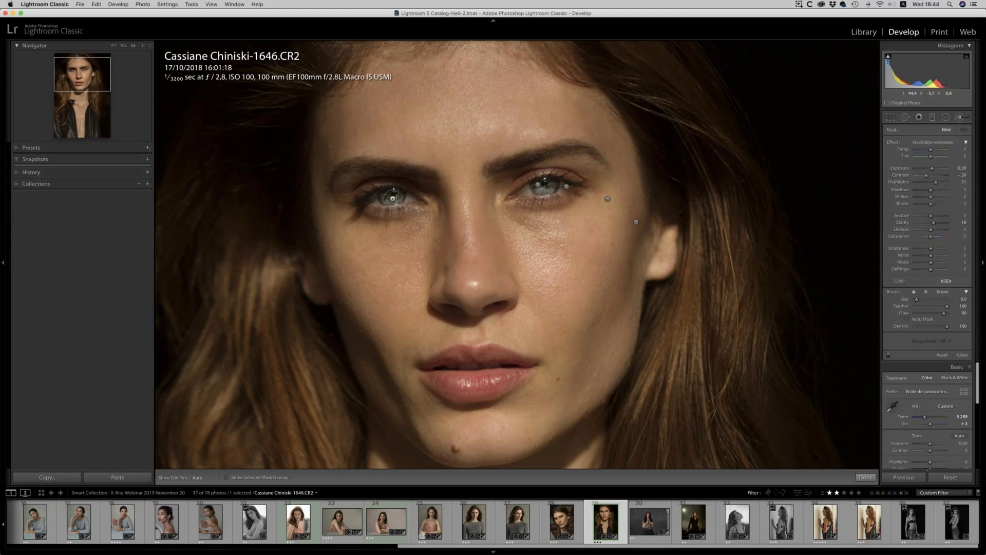
left_click(538, 186)
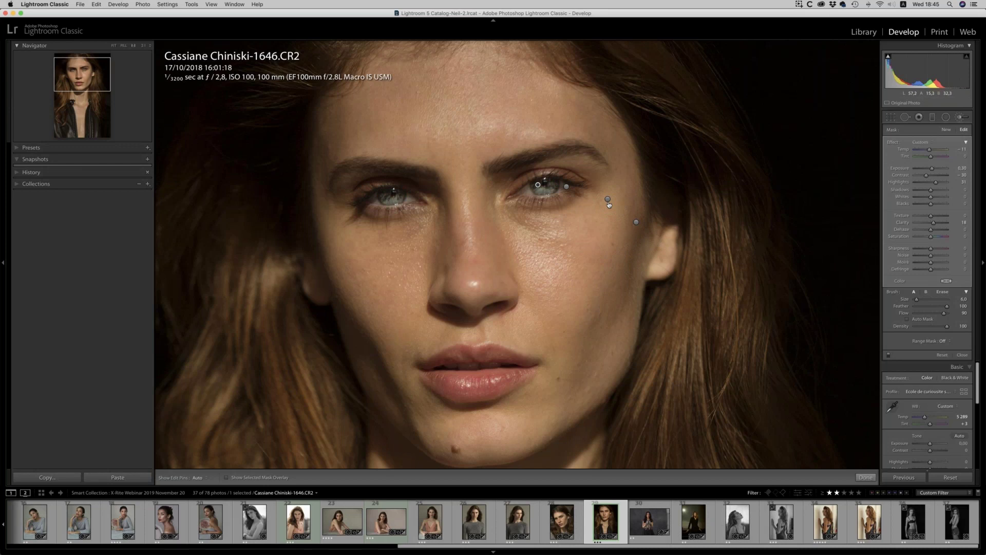
left_click(112, 46)
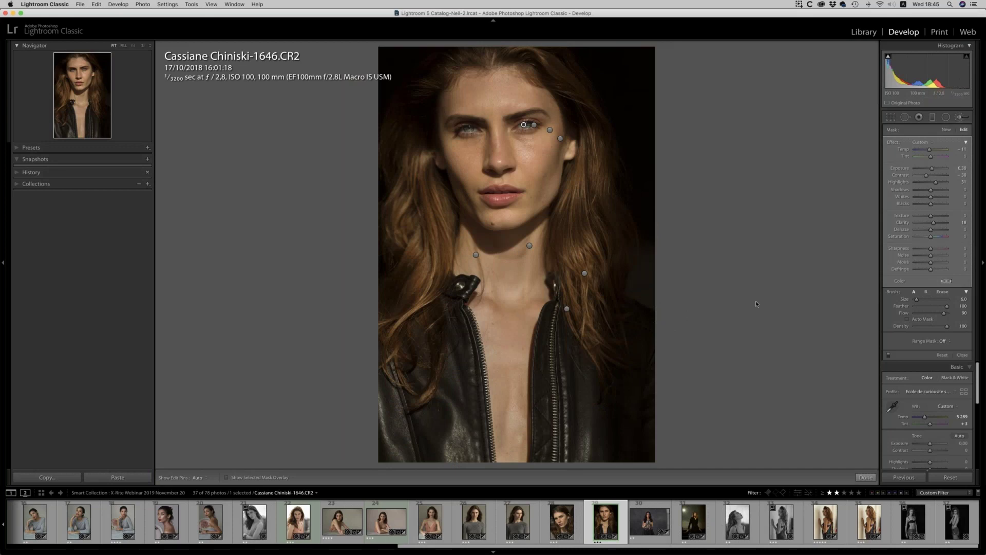
- Create a virtual copy of frame 1646 with its develop settings reset, and compare it side by side with the original
key("super+apostrophe")
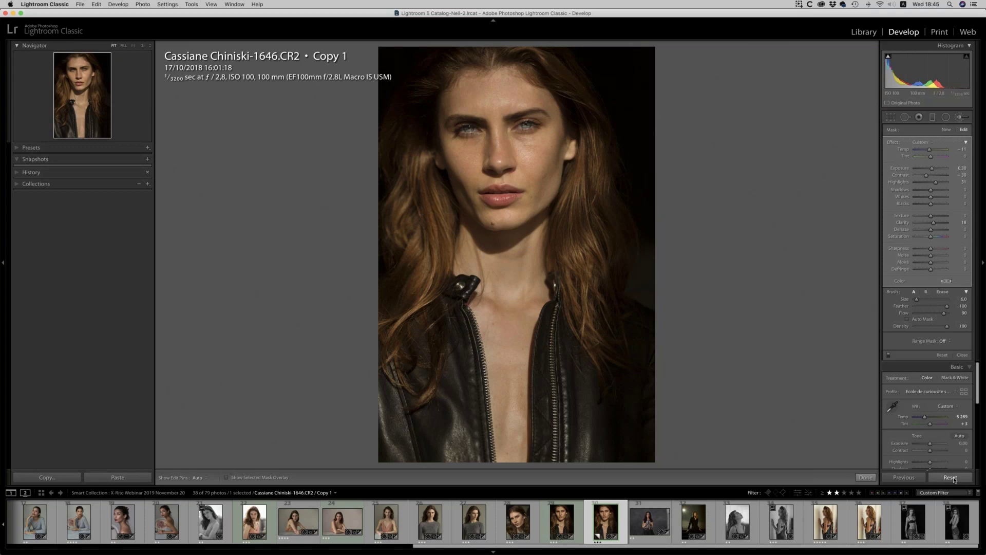
left_click(951, 478)
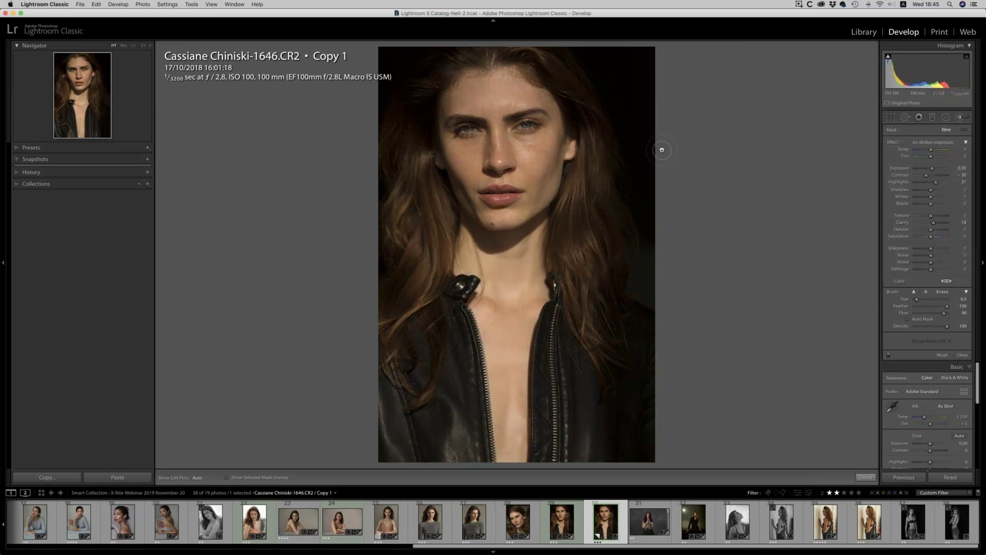
left_click(566, 526, "super")
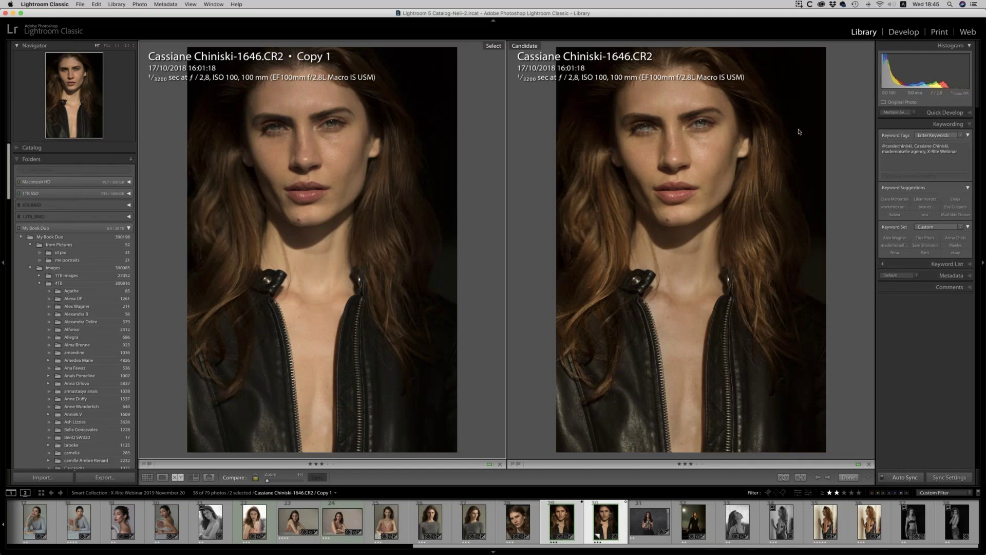
- Apply the "Ecole de curiousite studio Canon 5D" profile to only the virtual copy of frame 1646 and inspect the face up close
key("d")
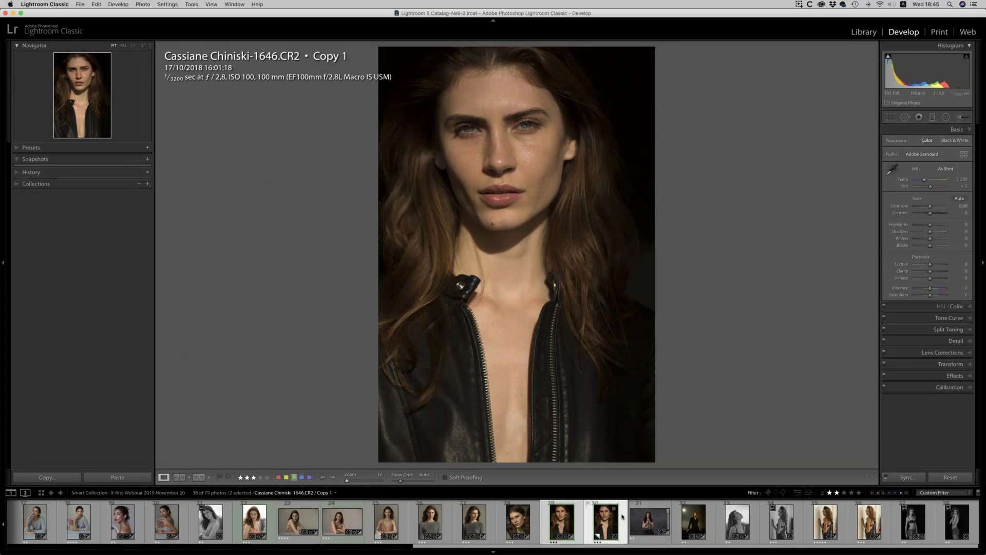
left_click(606, 519)
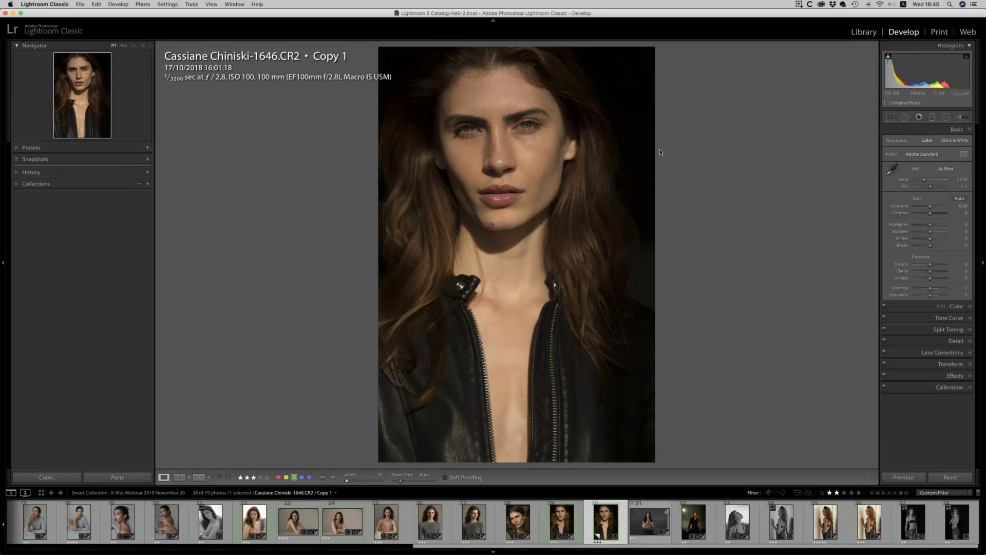
left_click(937, 154)
left_click(940, 163)
key("z")
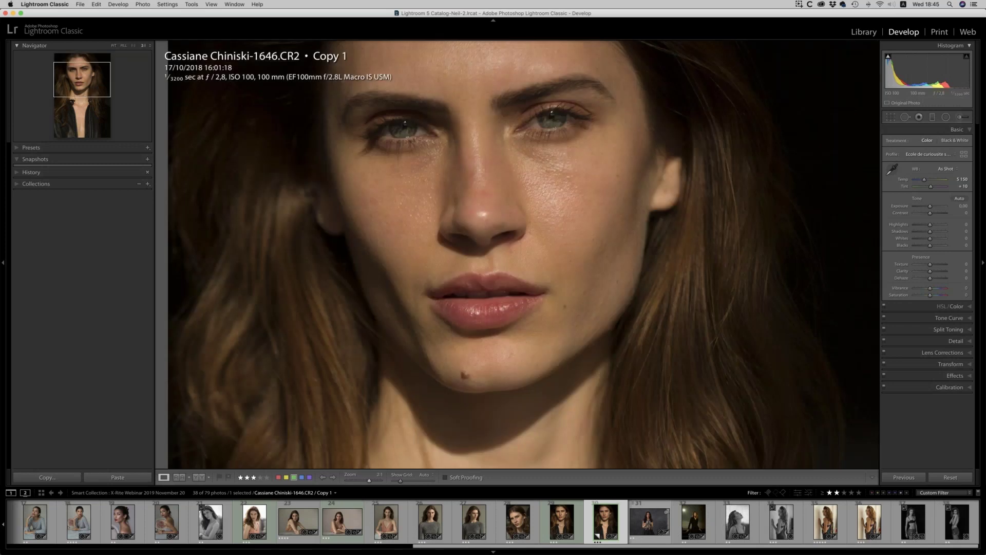
- Brush both irises of the frame 1646 virtual copy with the "iris dodge+exposure" effect
key("k")
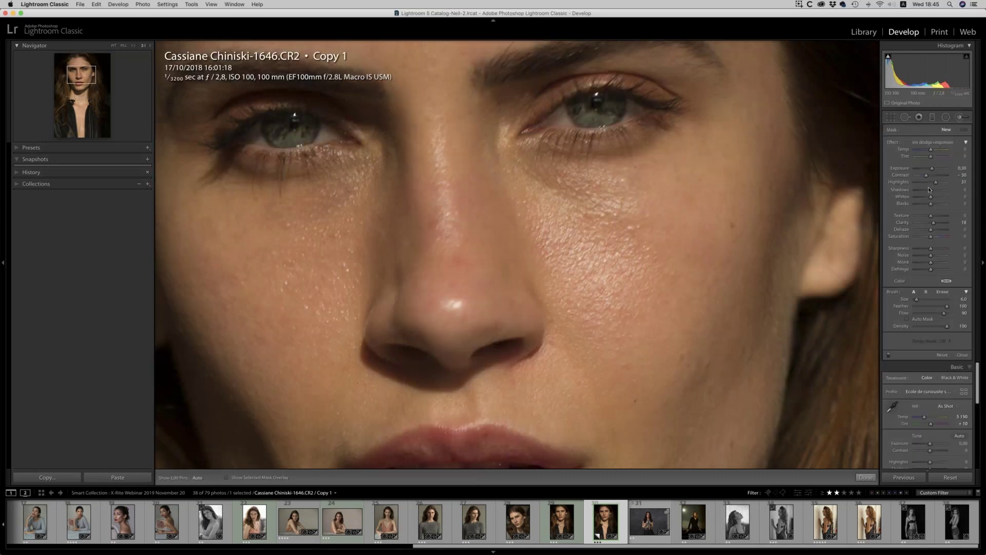
left_click(933, 143)
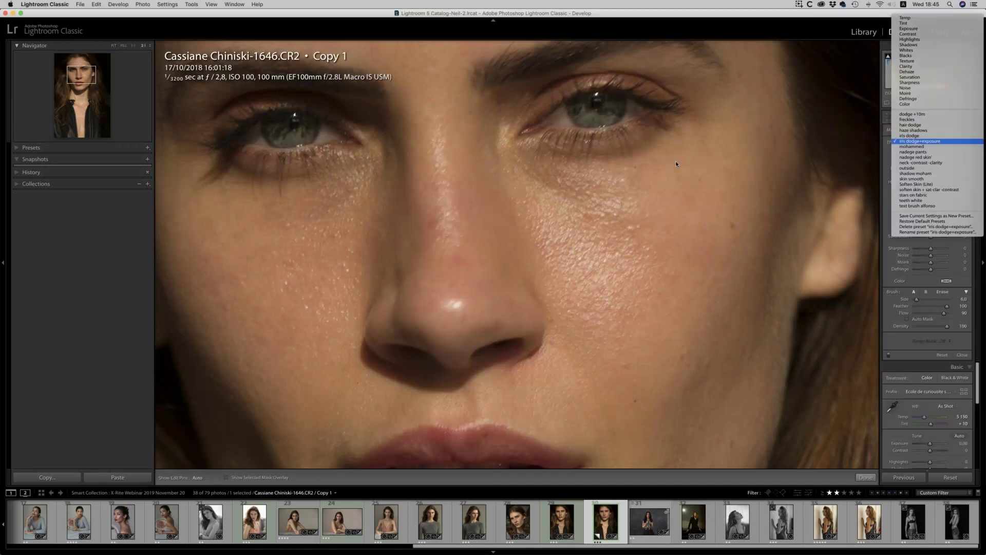
left_click(932, 144)
key("h")
mouse_move(611, 111)
left_mouse_down()
mouse_move(586, 103)
mouse_move(565, 119)
left_mouse_up()
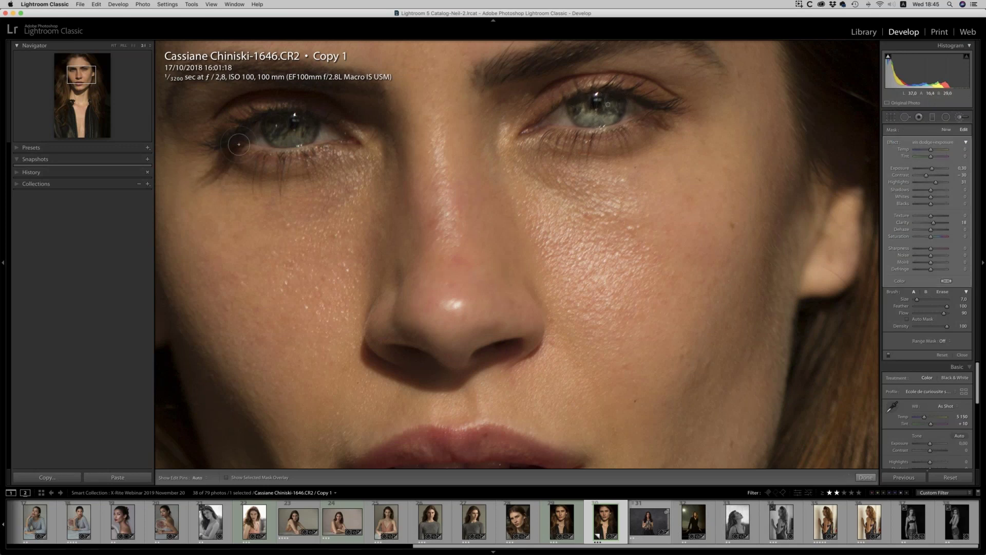
mouse_move(301, 123)
left_mouse_down()
mouse_move(288, 131)
mouse_move(278, 123)
mouse_move(287, 129)
left_mouse_up()
key("h")
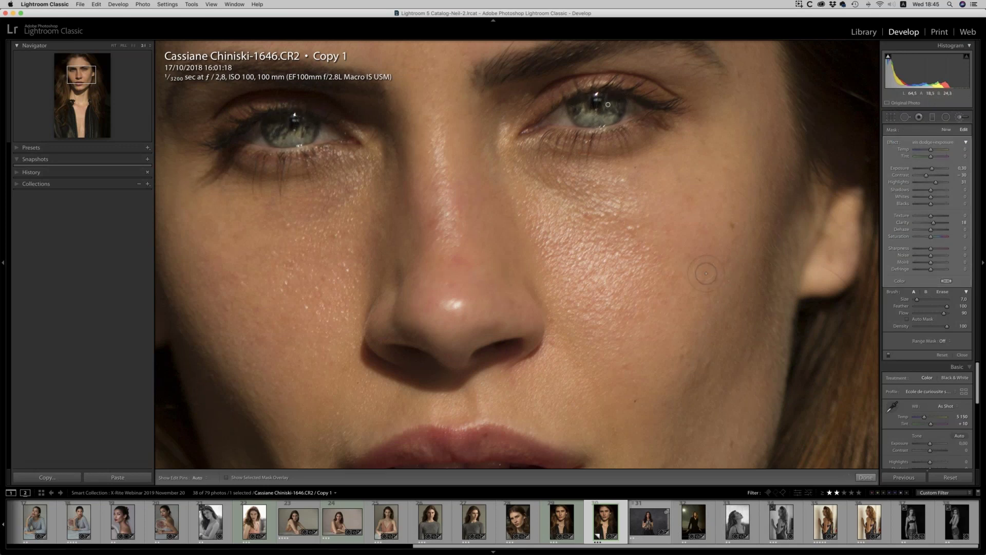
- Paint a new brush mask with exposure −0.19 along the outer edges of the face
left_click(133, 46)
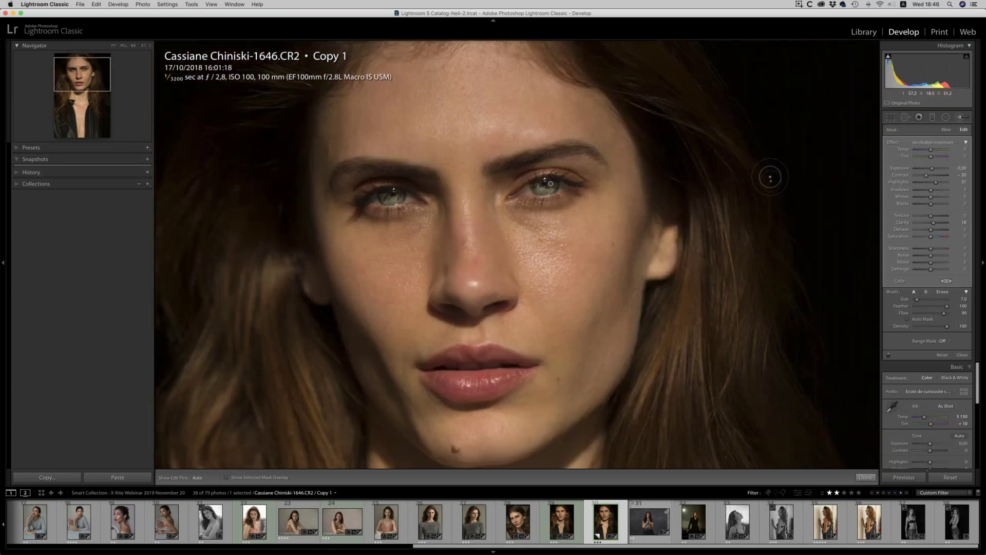
left_click(946, 129)
left_click(932, 147)
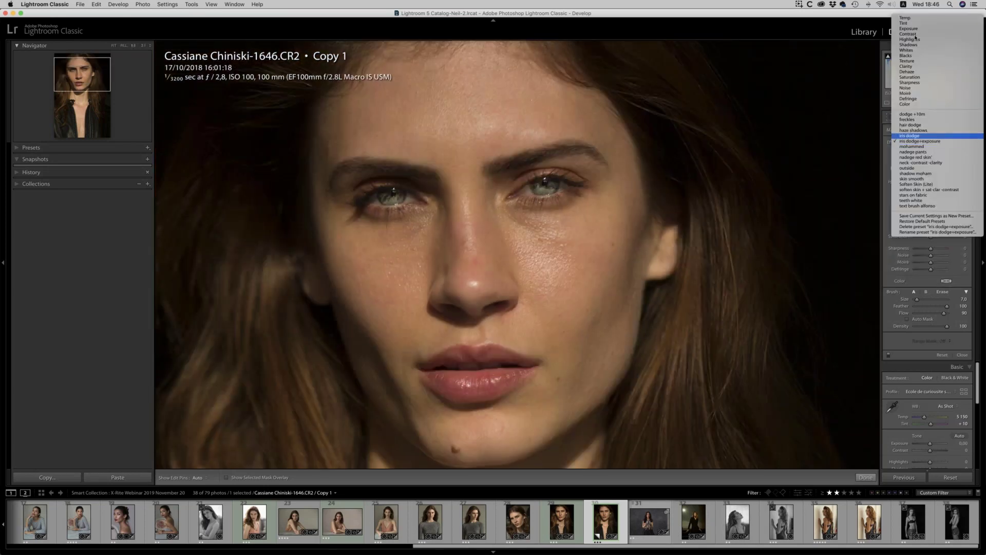
left_click(945, 186)
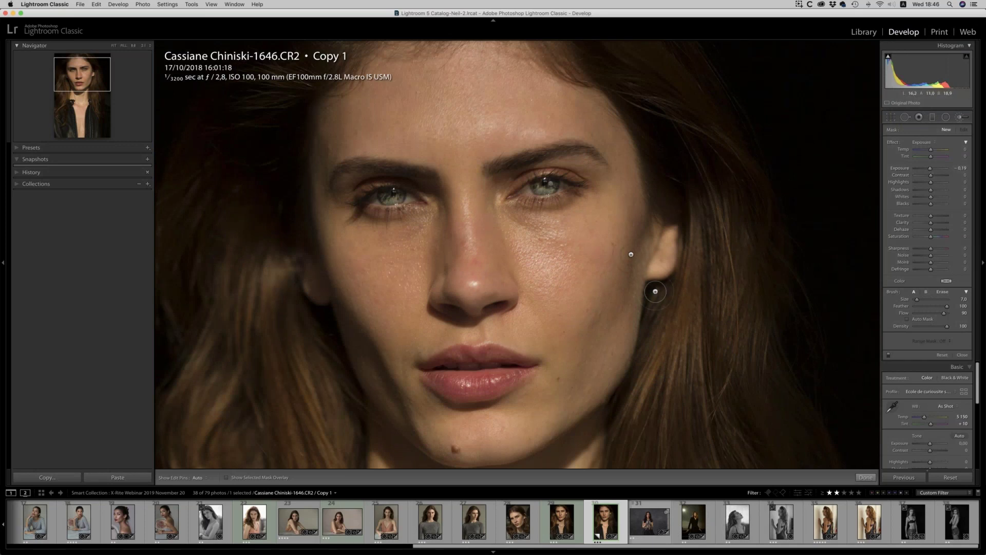
scroll(642, 231, "up", 3)
left_click_drag(622, 168, 590, 134)
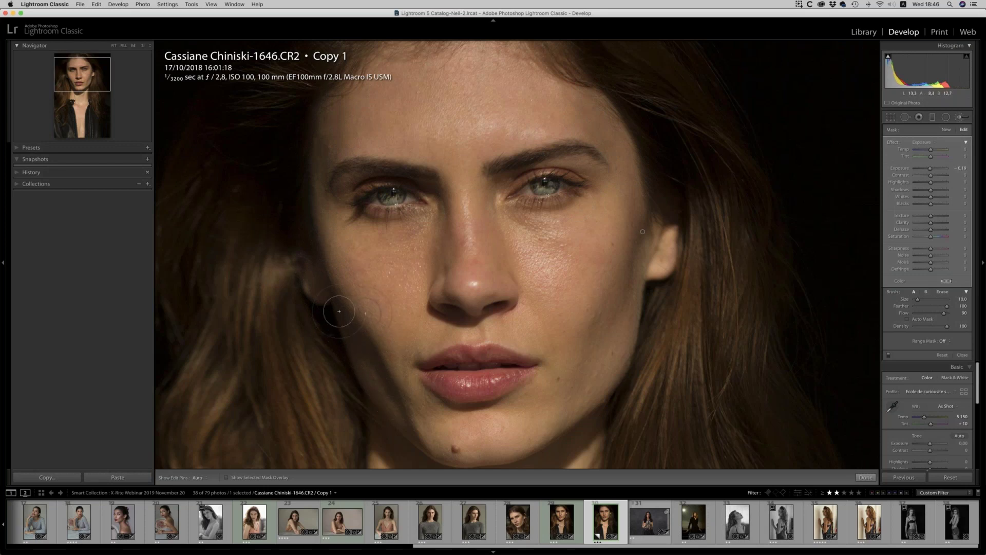
scroll(633, 211, "down", 4)
key("h")
scroll(541, 165, "down", 10)
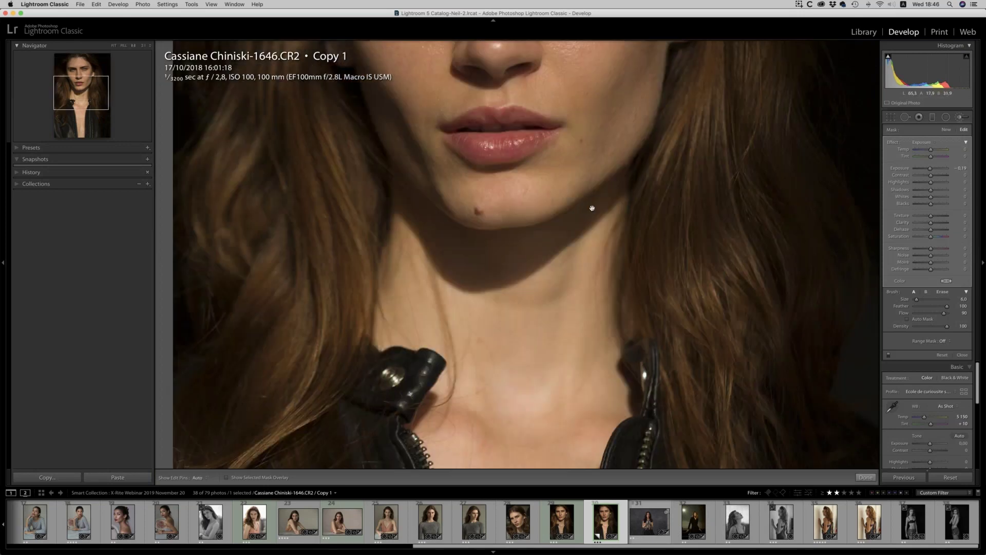
key("h")
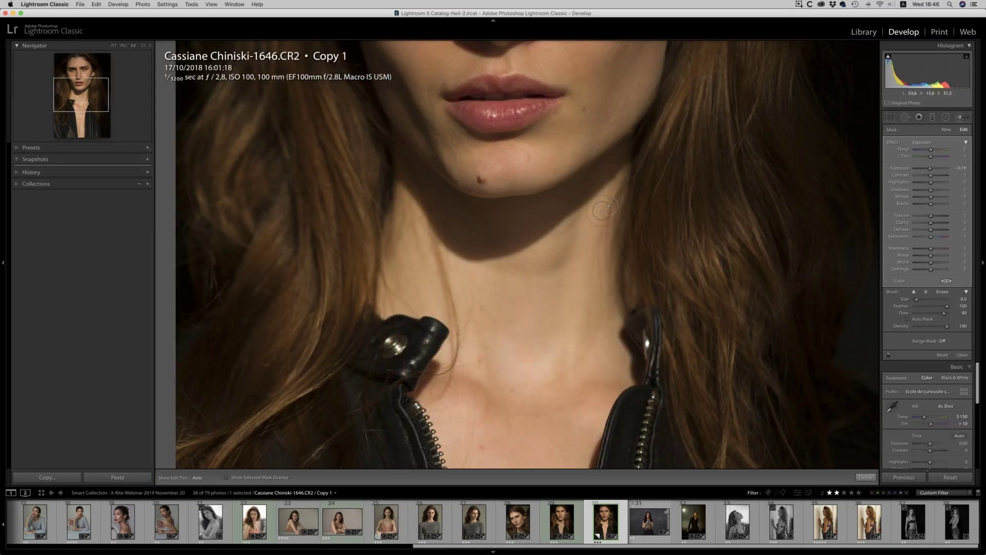
scroll(606, 206, "up", 10)
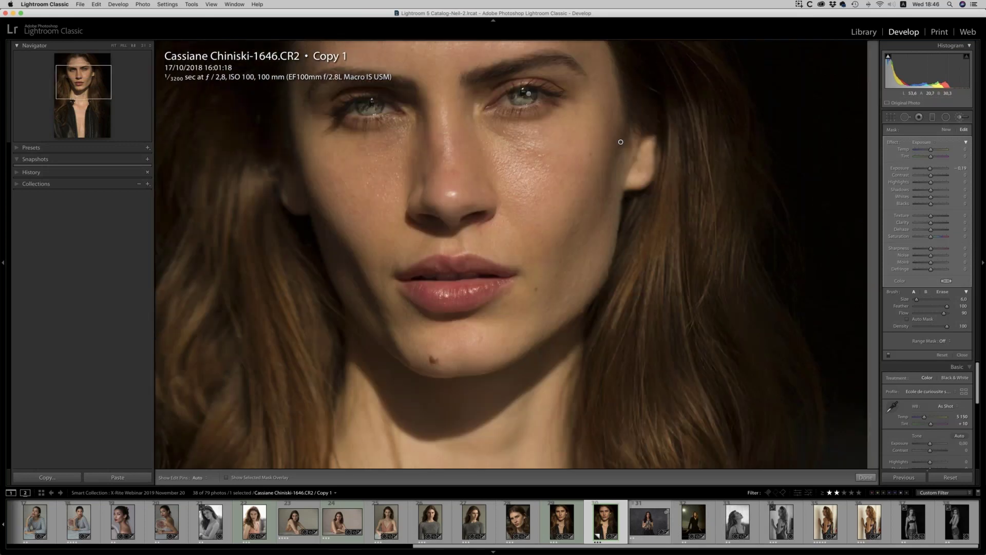
scroll(620, 142, "down", 3)
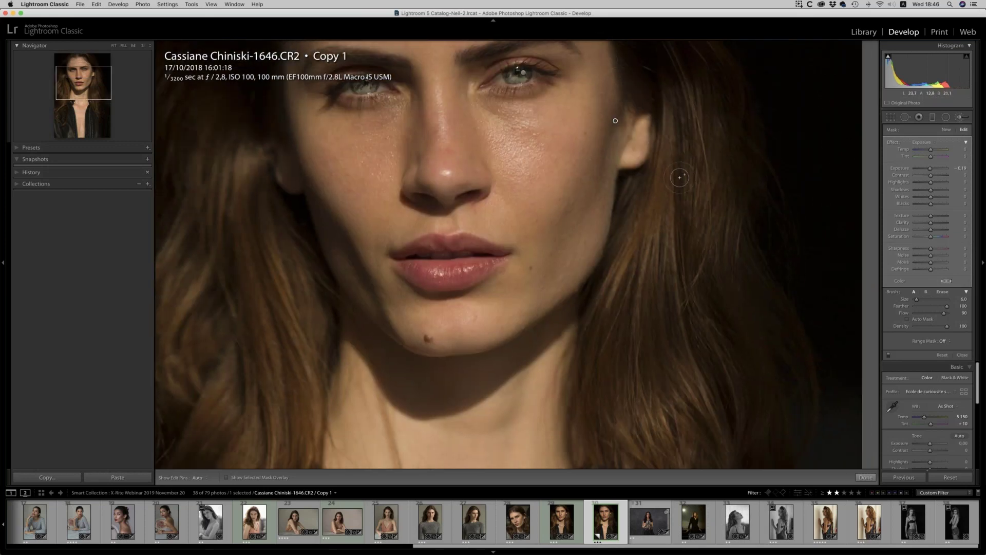
- Add another brush mask to lighten the skin beneath the eyes, raising its exposure to 0.27
left_click(946, 129)
left_click_drag(929, 169, 930, 170)
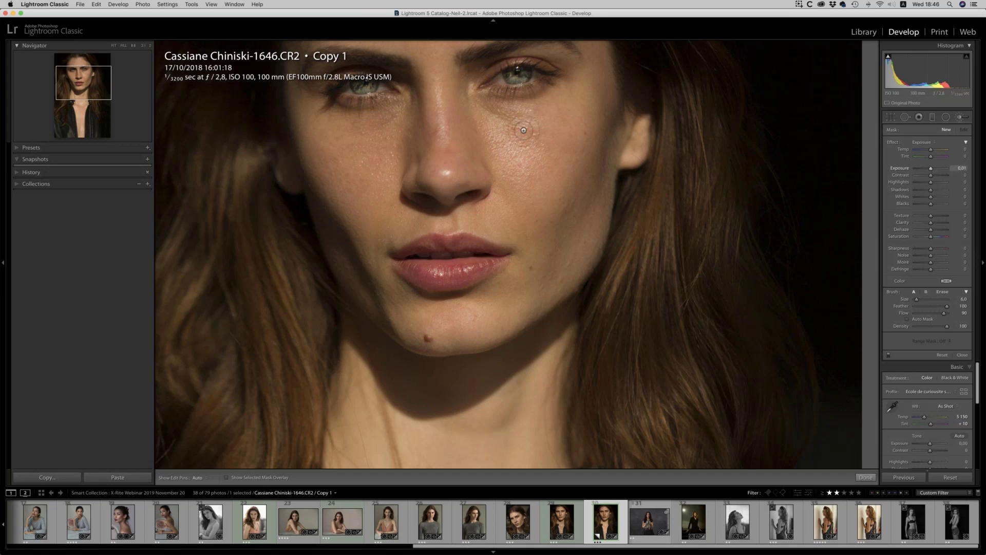
scroll(535, 84, "up", 6)
key("h")
key("h")
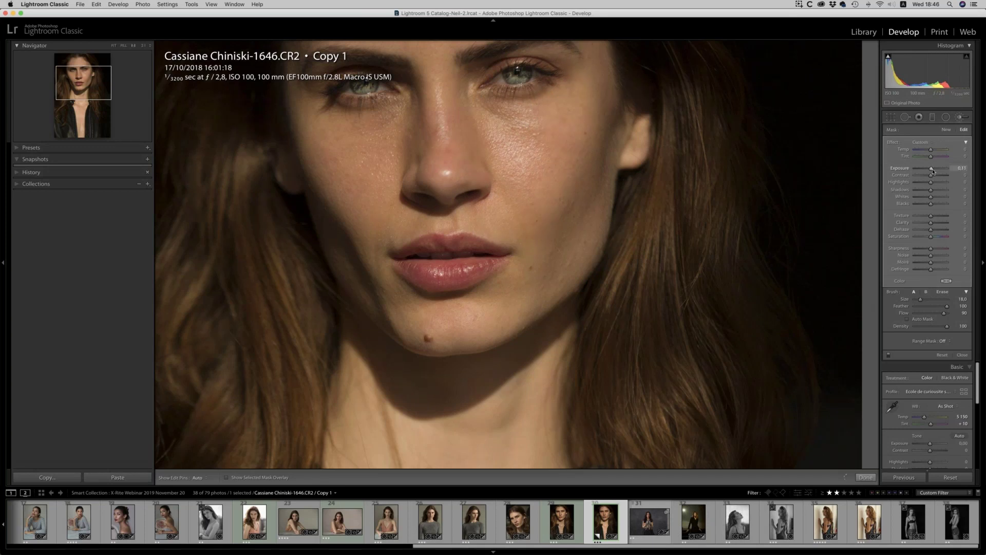
left_click_drag(933, 171, 935, 171)
key("h")
key("h")
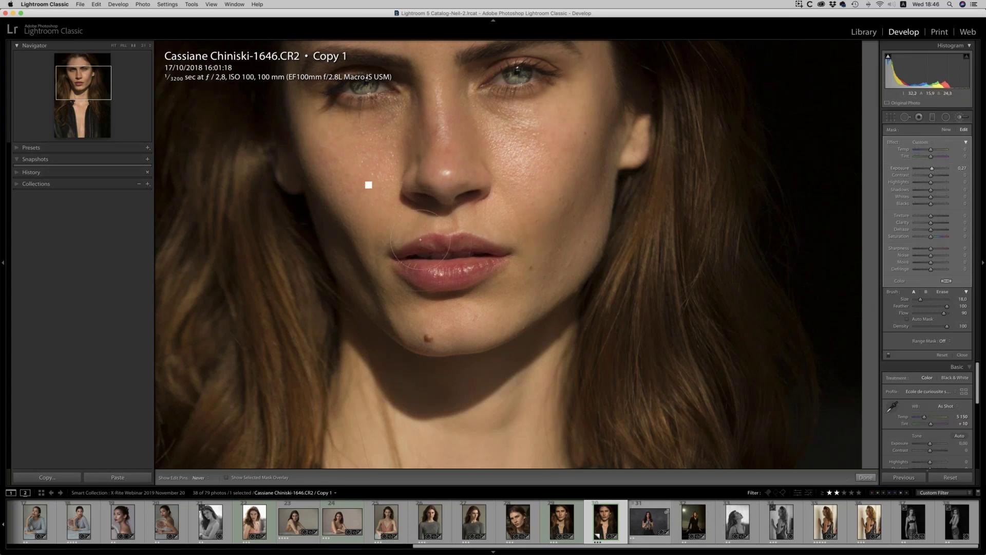
- Extend the lightening brush mask over other parts of the face with a smaller brush and check the result
scroll(417, 234, "down", 7)
mouse_move(415, 235)
left_mouse_down()
mouse_move(486, 234)
mouse_move(451, 298)
mouse_move(434, 310)
mouse_move(492, 303)
mouse_move(521, 257)
mouse_move(601, 198)
mouse_move(586, 205)
mouse_move(534, 308)
left_mouse_up()
left_click_drag(493, 283, 516, 429)
scroll(406, 237, "down", 5)
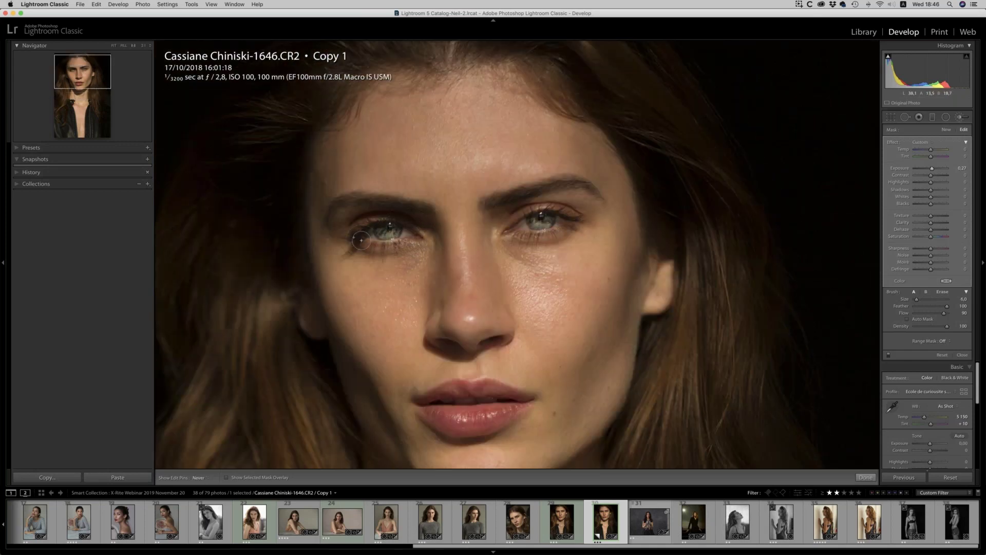
key("h")
key("h")
scroll(442, 252, "up", 5)
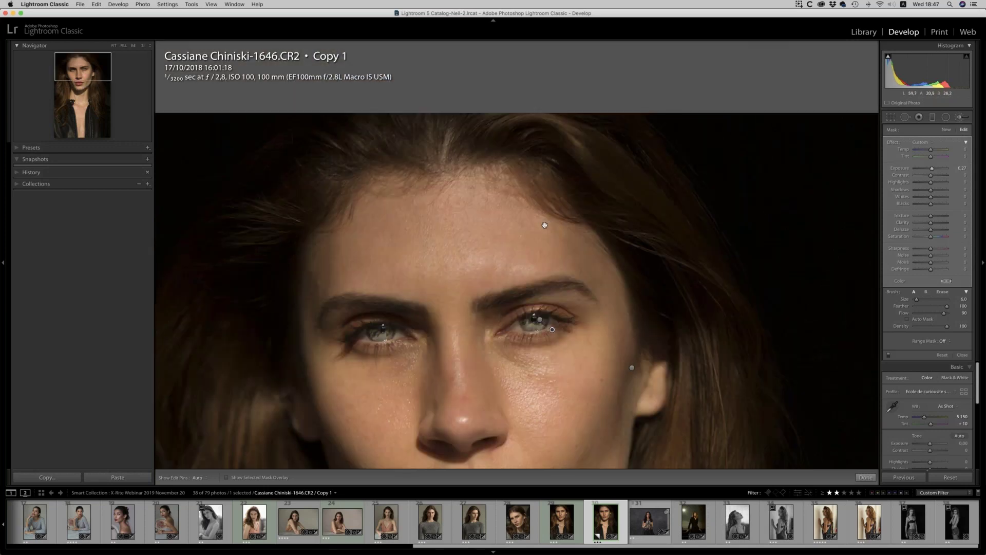
scroll(442, 309, "down", 3)
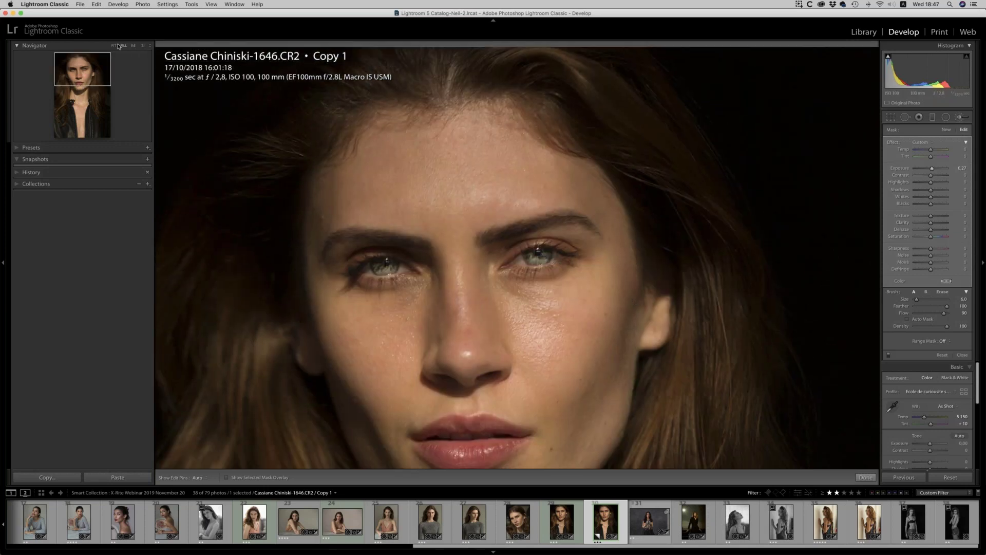
- Brush the hair on both sides of the face with the "hair dodge" effect in a new mask
left_click(114, 45)
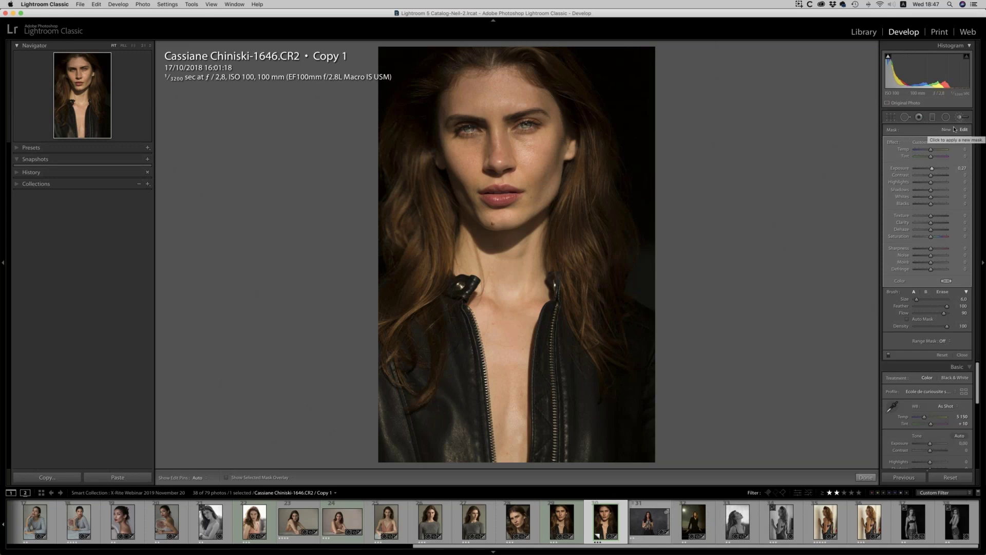
left_click(946, 131)
left_click(919, 142)
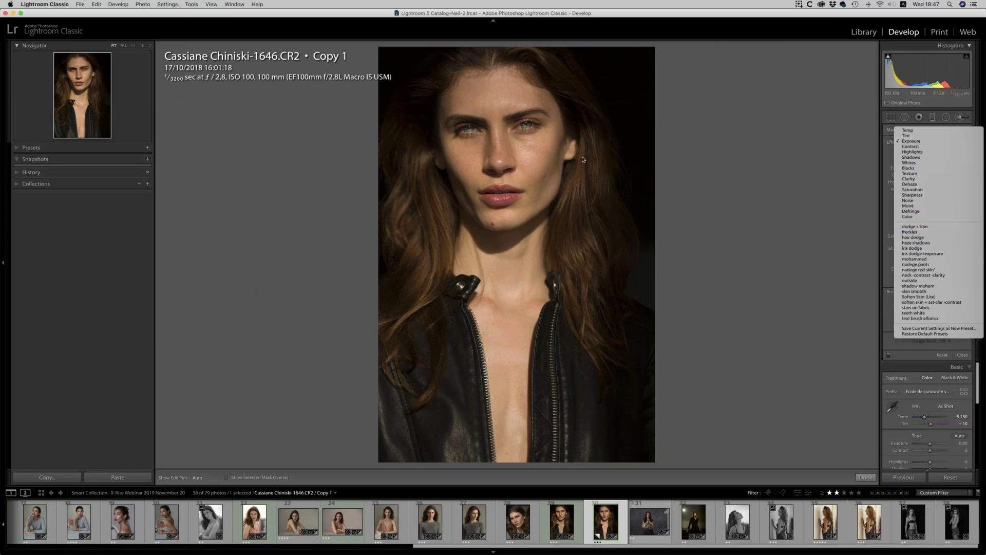
left_click(924, 237)
key("h")
mouse_move(585, 99)
left_mouse_down()
mouse_move(584, 284)
mouse_move(591, 180)
left_mouse_up()
mouse_move(438, 222)
left_mouse_down()
mouse_move(413, 263)
mouse_move(412, 154)
mouse_move(425, 80)
left_mouse_up()
key("h")
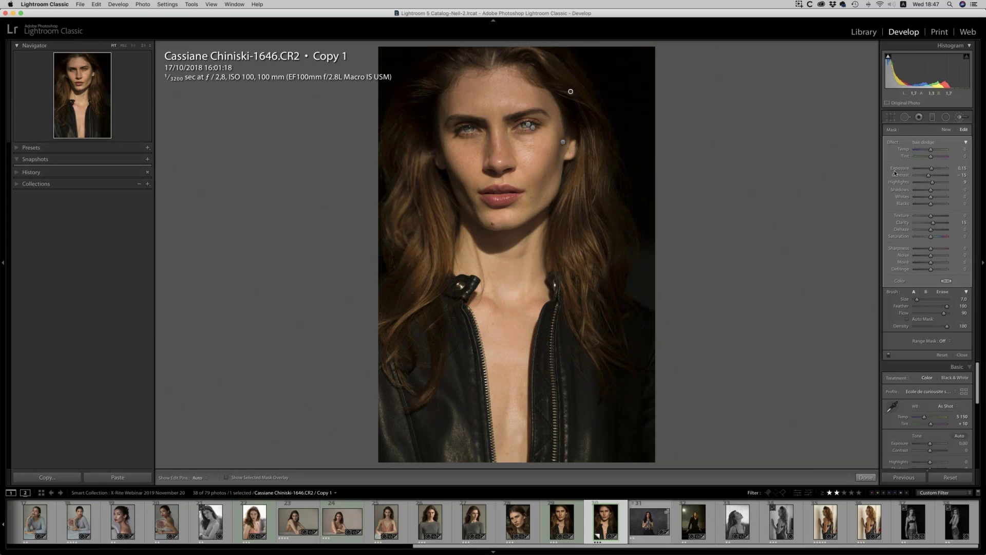
key("h")
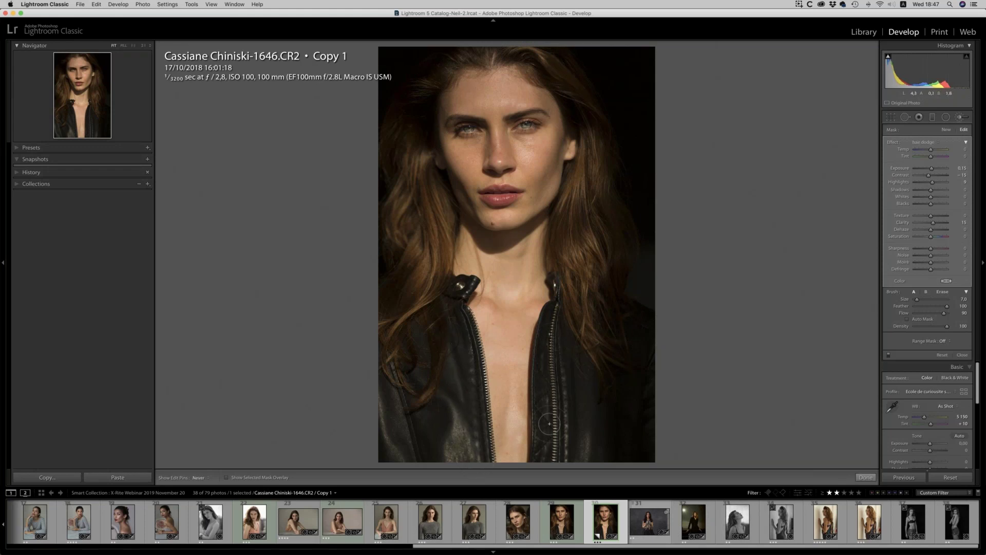
key("h")
key("k")
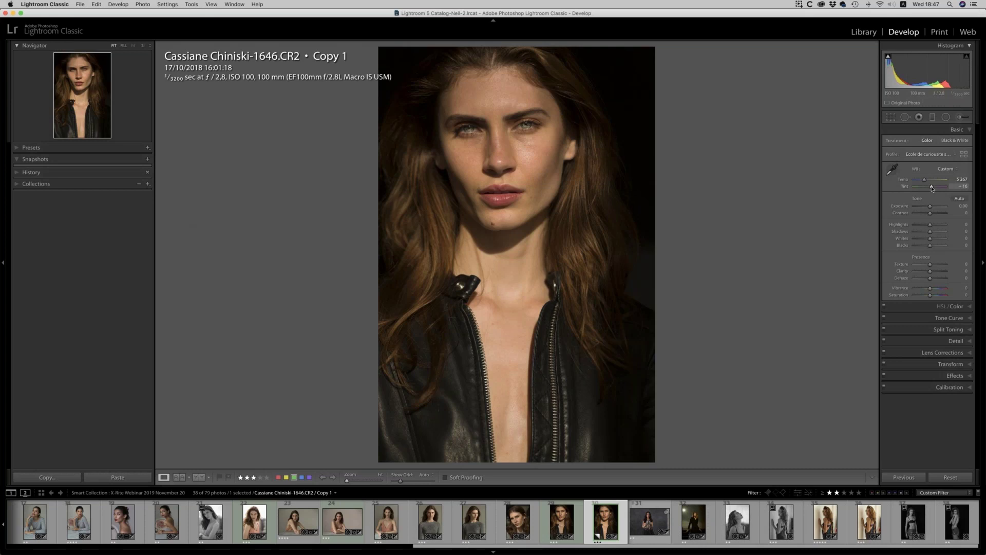
- Split-tone the shadows of the virtual copy with hue 28 and saturation 17
left_click(948, 329)
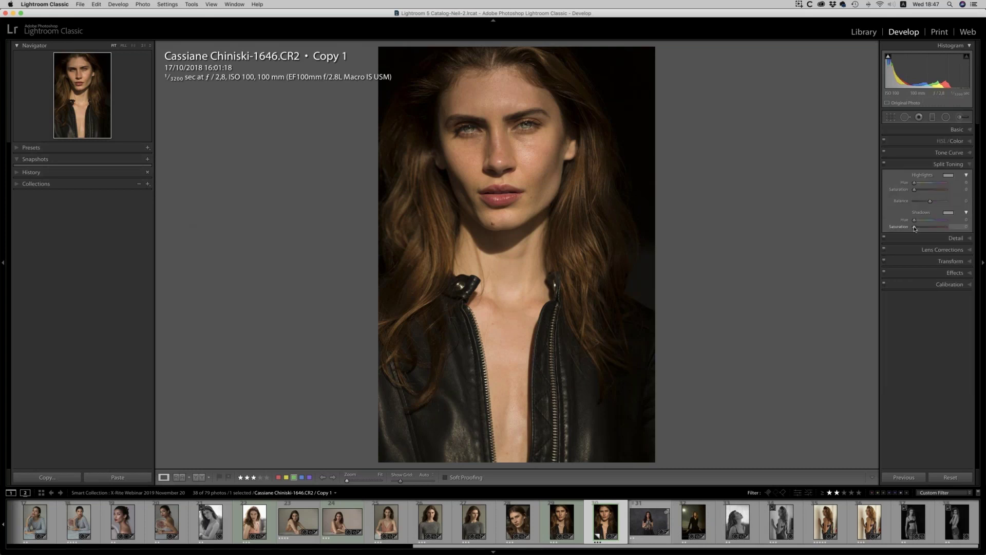
mouse_move(915, 228)
left_mouse_down()
mouse_move(932, 226)
mouse_move(917, 220)
left_mouse_up()
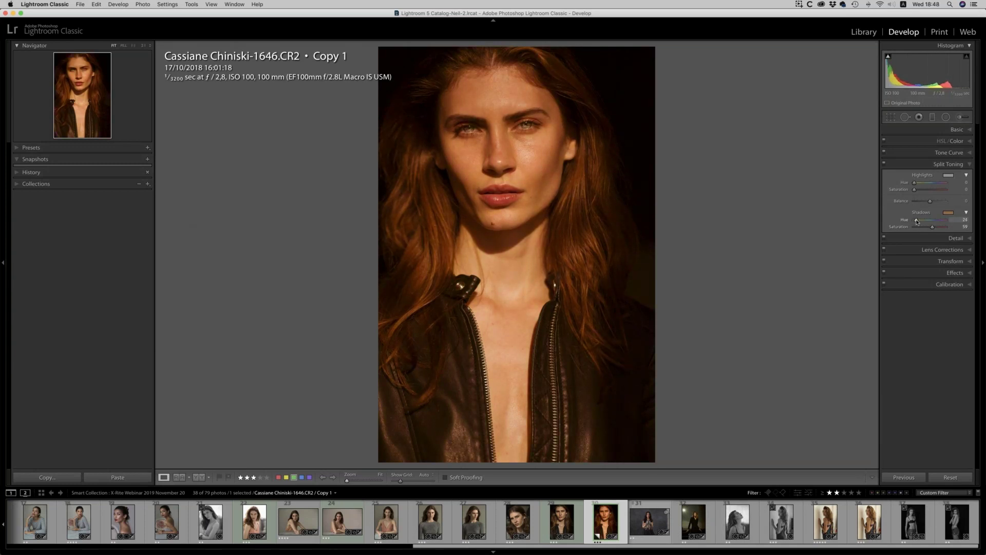
left_click(918, 228)
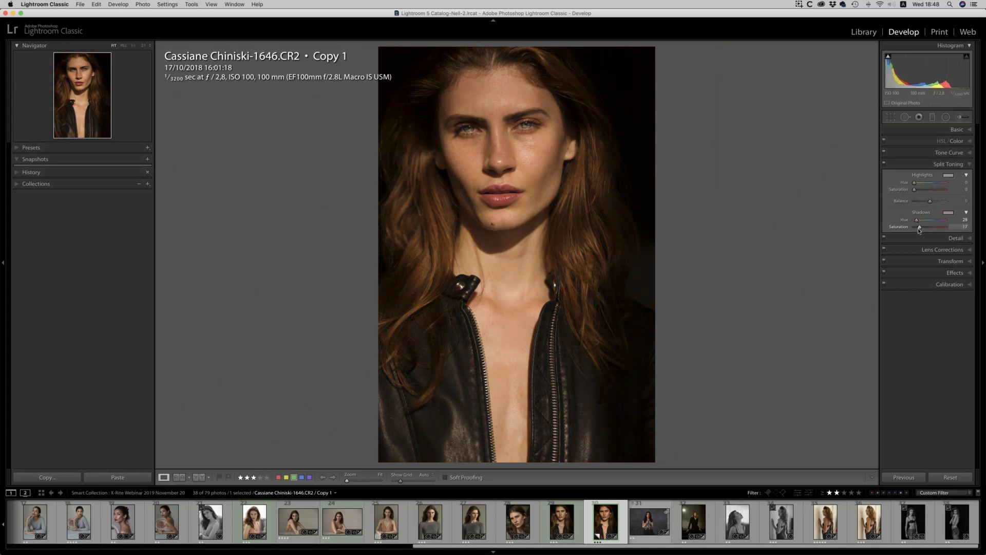
- Try the vibrance and saturation of the virtual copy and apply automatic tone settings
left_click(957, 130)
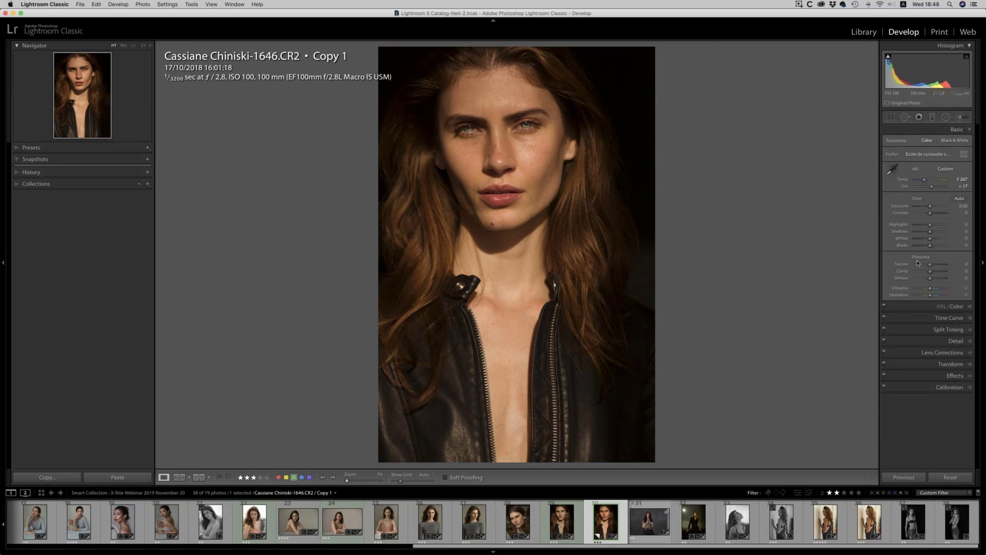
left_click_drag(931, 291, 929, 297)
left_click(959, 198)
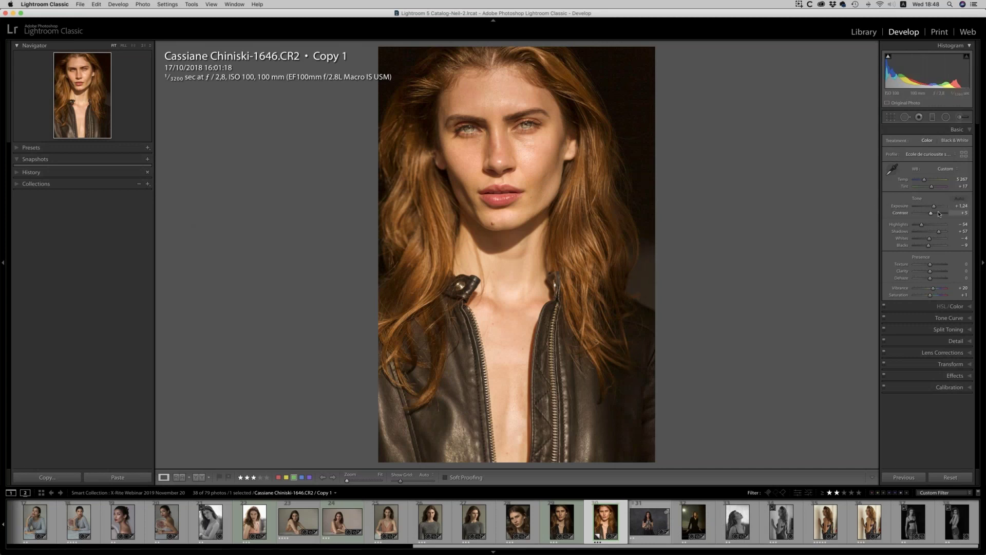
- Try highlights −19, shadows −12 and exposure +0.75, and reset all tone settings to their defaults
left_click_drag(921, 225, 931, 248)
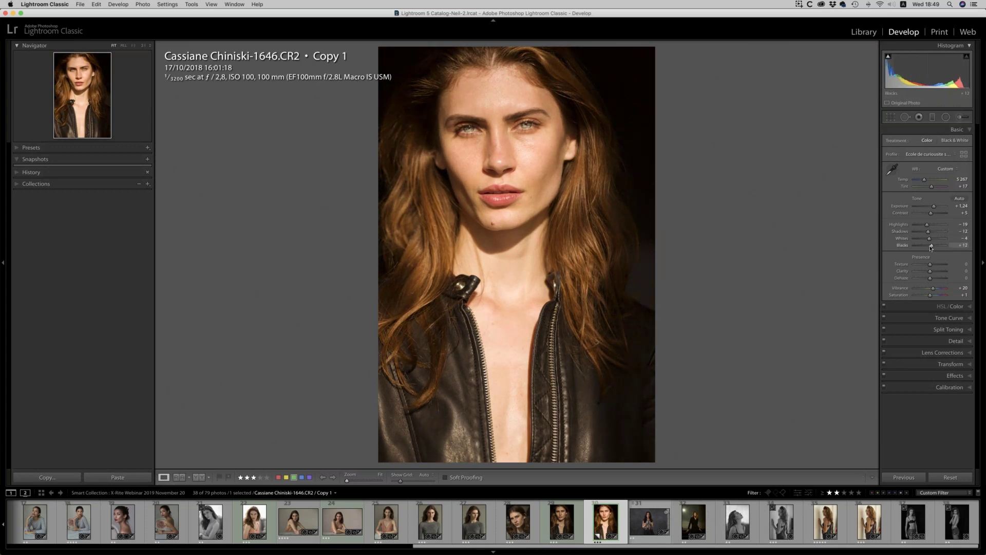
left_click_drag(934, 207, 931, 207)
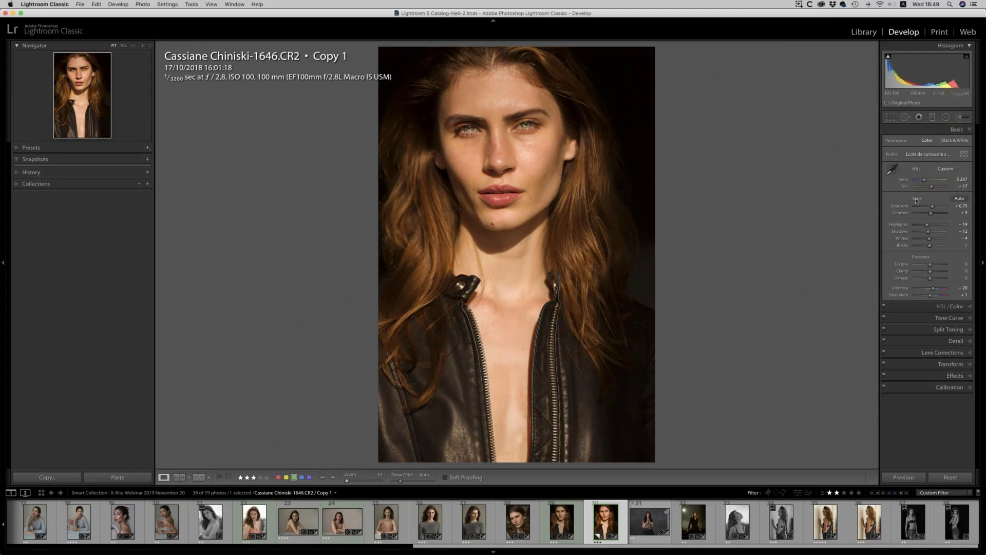
double_click(918, 200)
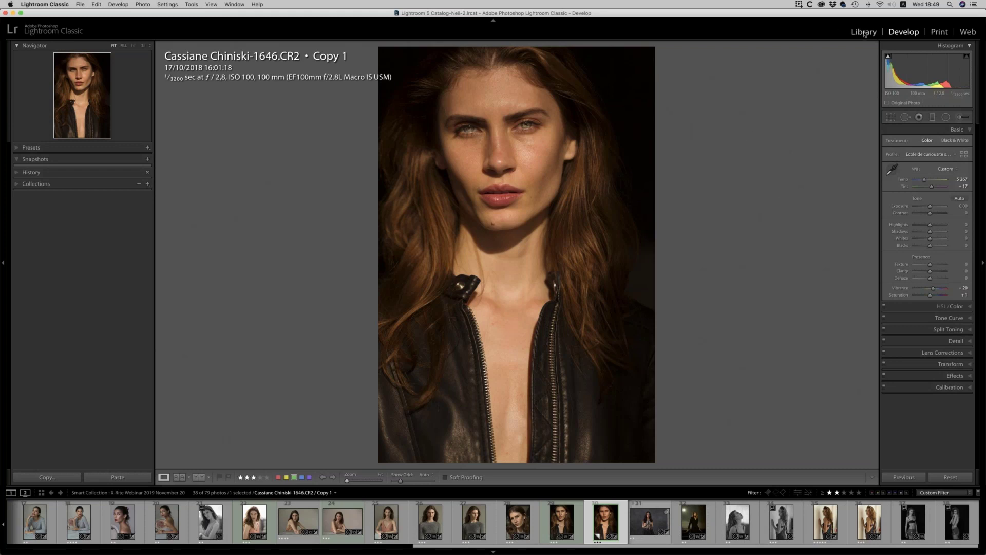
- Create a virtual copy of frame 792, the woman in a black coat under the sun, and reset its develop settings
left_click(429, 523)
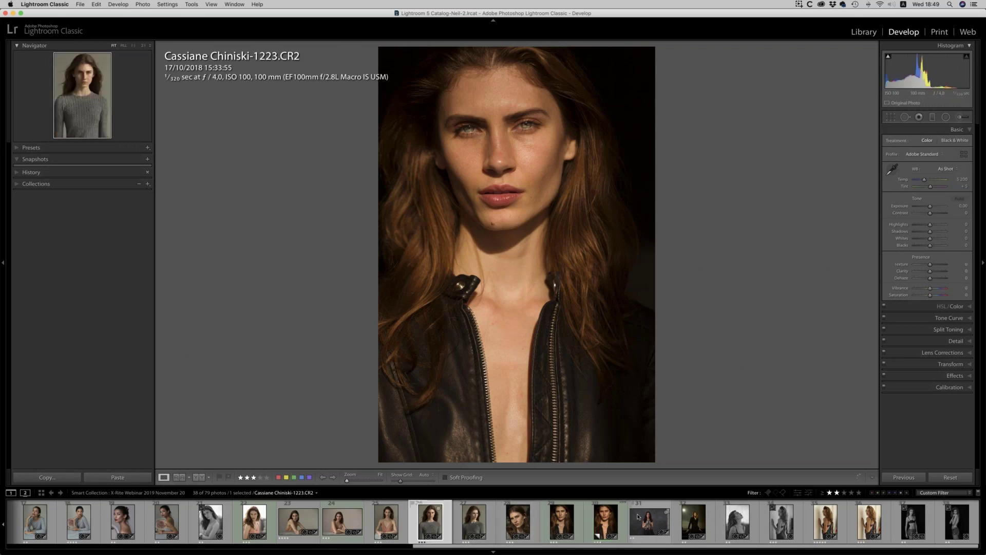
left_click(694, 522)
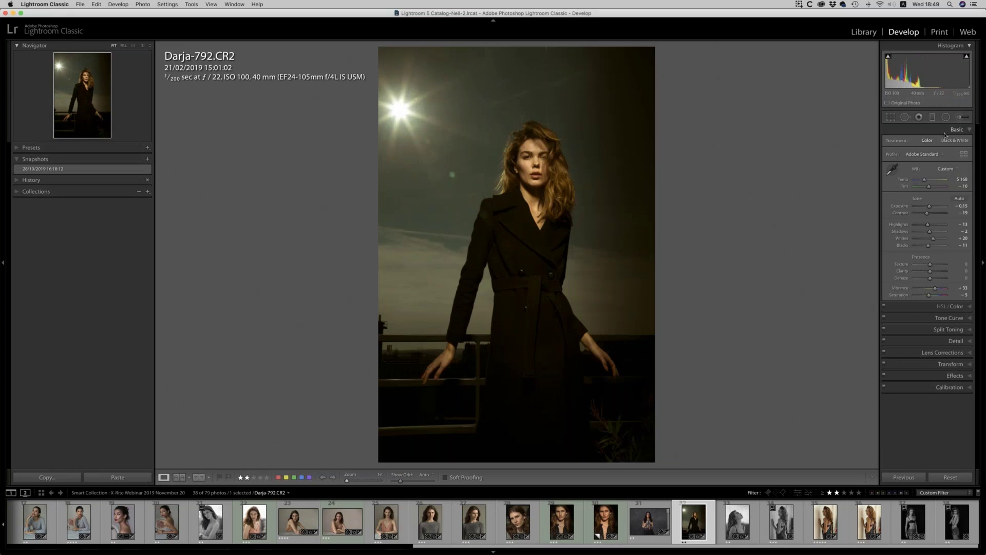
key("super+apostrophe")
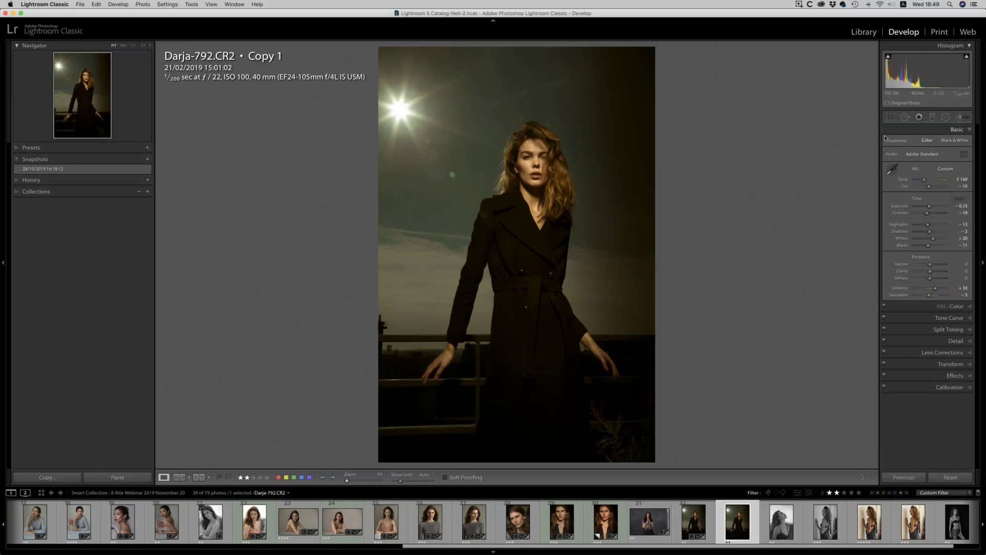
left_click(950, 477)
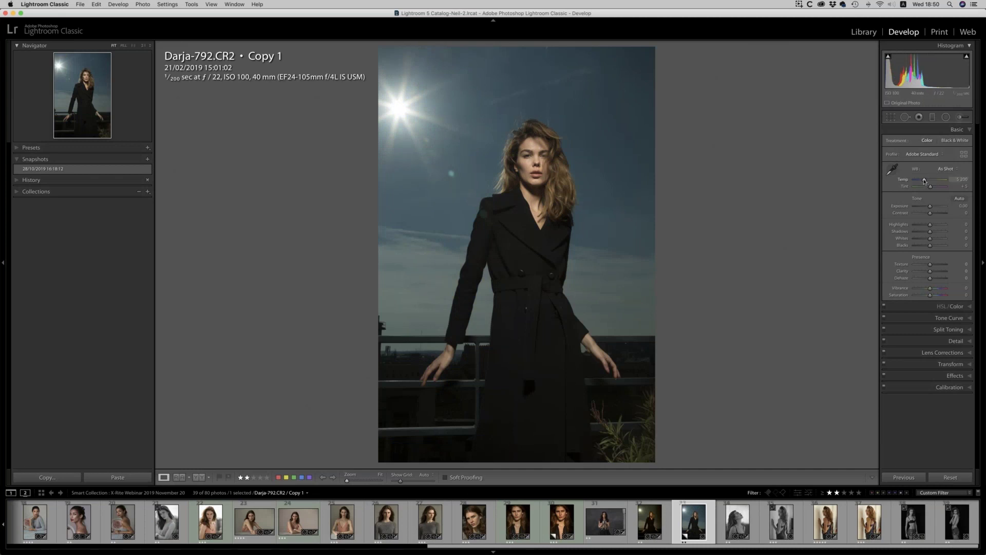
- Warm the white balance to a temperature of 6,475 and adjust the green, aqua and blue colour sliders, with green hue at +37
left_click_drag(923, 181, 928, 183)
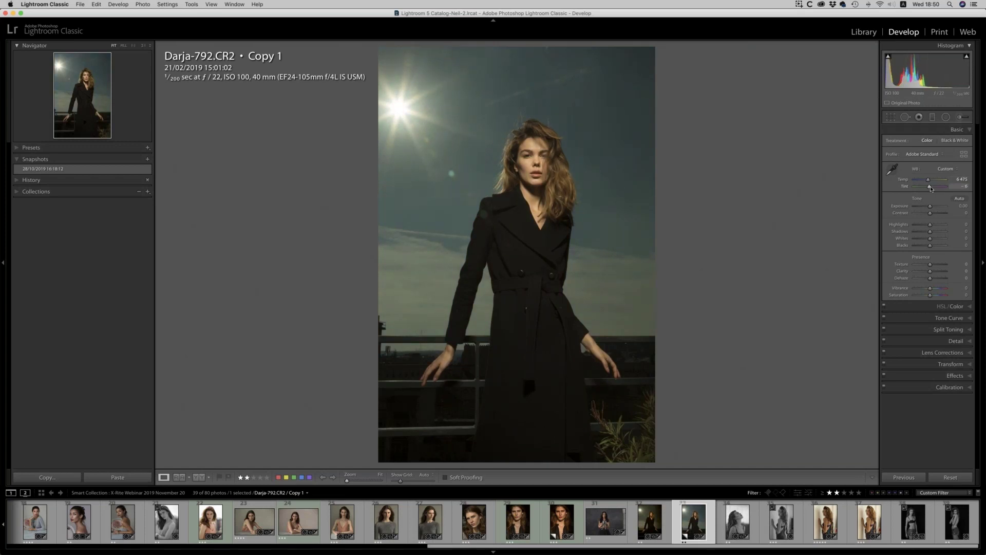
left_click(953, 306)
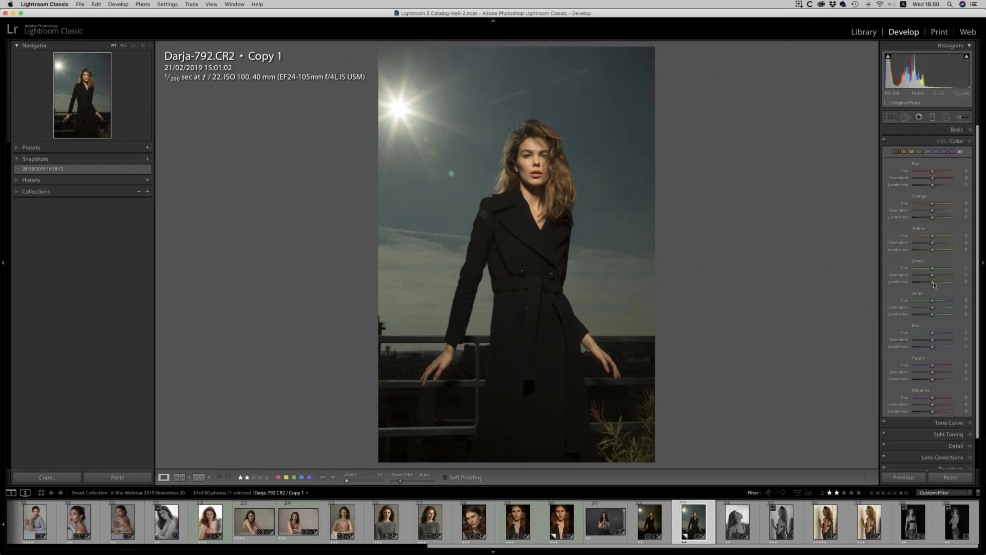
left_click_drag(919, 282, 939, 268)
mouse_move(932, 313)
left_mouse_down()
mouse_move(926, 301)
mouse_move(936, 307)
left_mouse_up()
left_click_drag(932, 346, 937, 333)
- Draw a horizontal graduated filter from the top edge of the photo down to the railing behind the woman
left_click(933, 117)
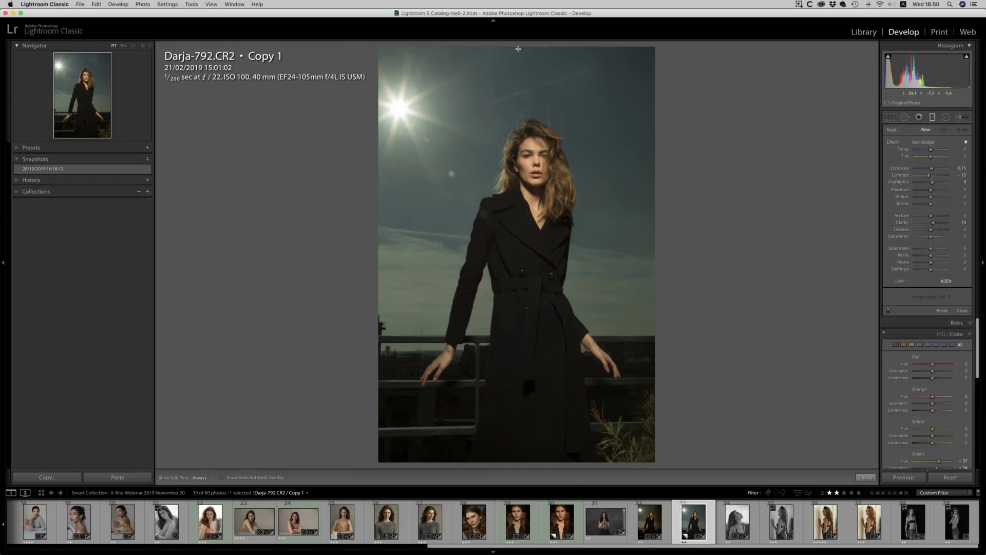
left_click_drag(519, 46, 520, 100)
left_click_drag(522, 261, 520, 350)
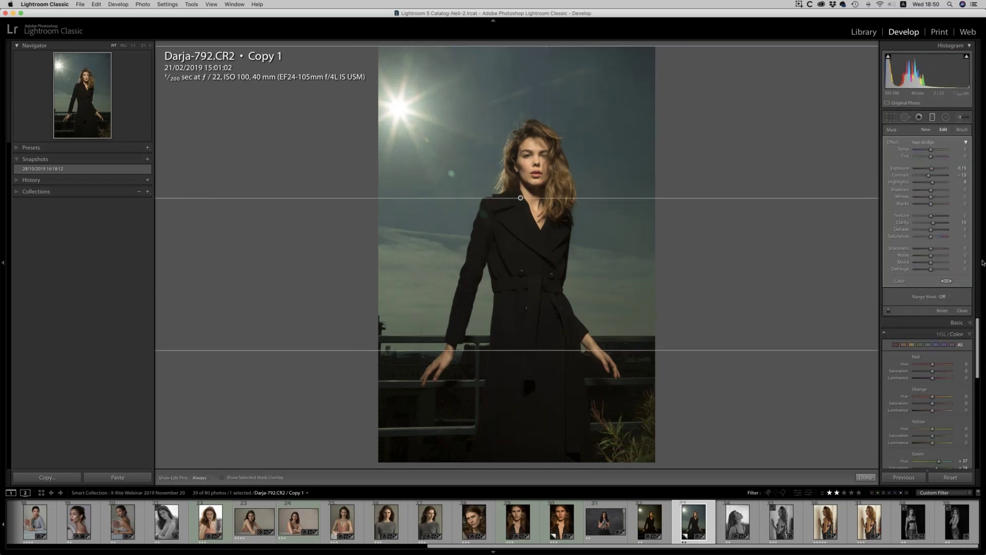
- Limit the graduated filter with a Color range mask sampled from the sky beside the woman's hair
left_click(946, 297)
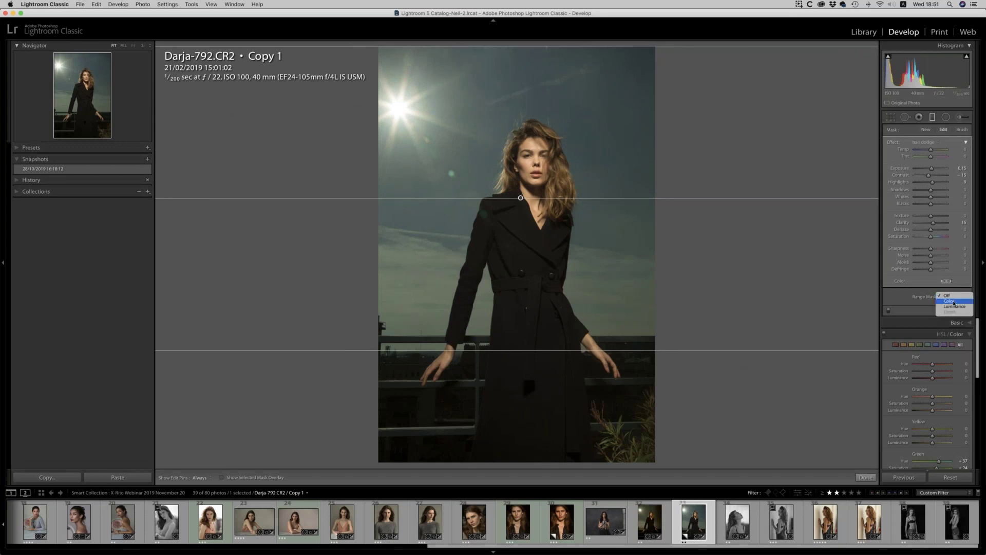
left_click(951, 302)
left_click(892, 298)
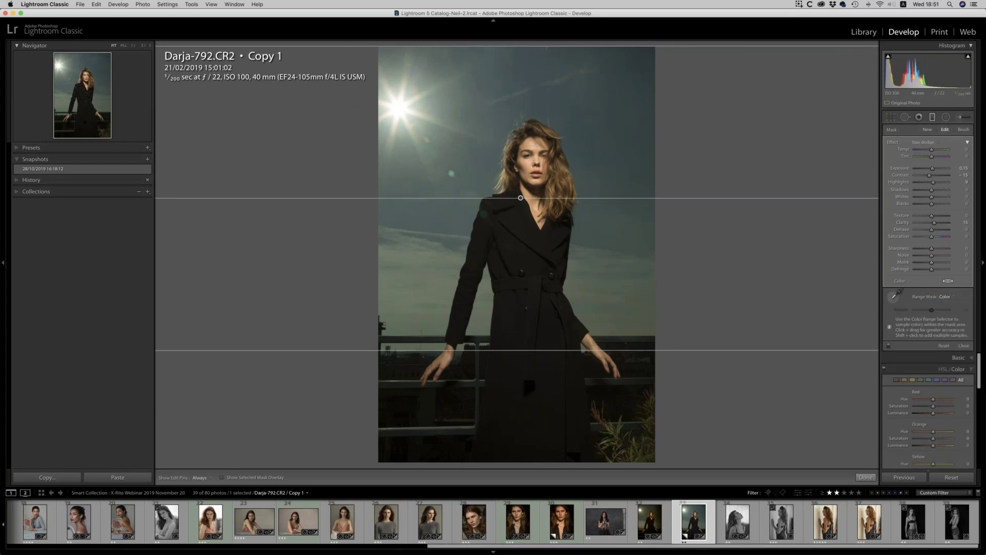
left_click_drag(611, 119, 575, 89)
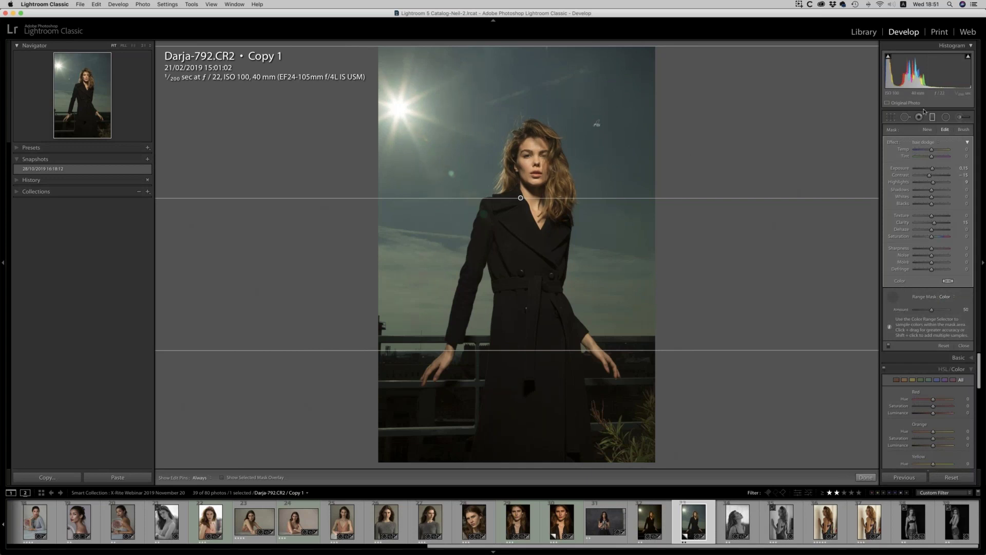
- Replace the filter's hair dodge effect with temperature 34, tint −47 and saturation −22
left_click(924, 142)
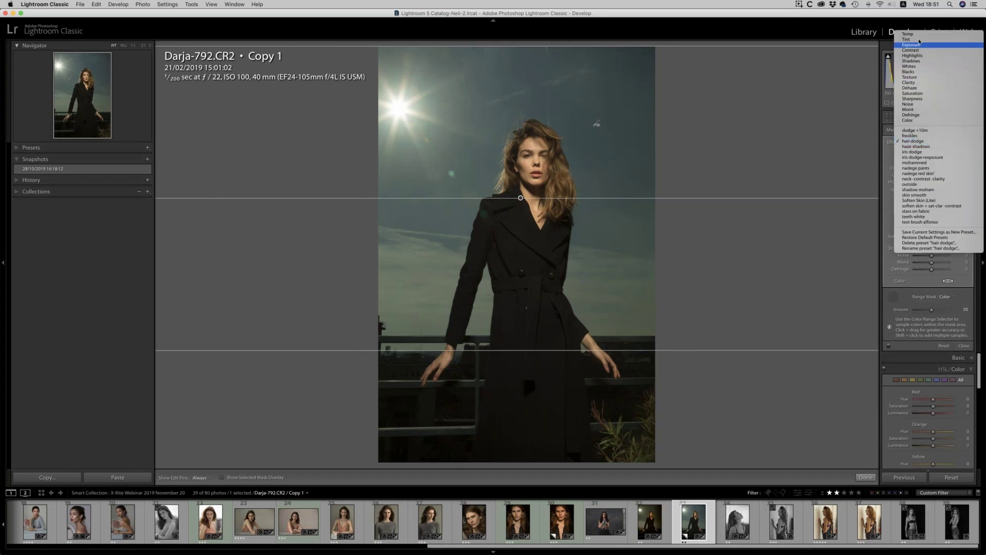
left_click(919, 35)
left_click_drag(931, 149, 925, 157)
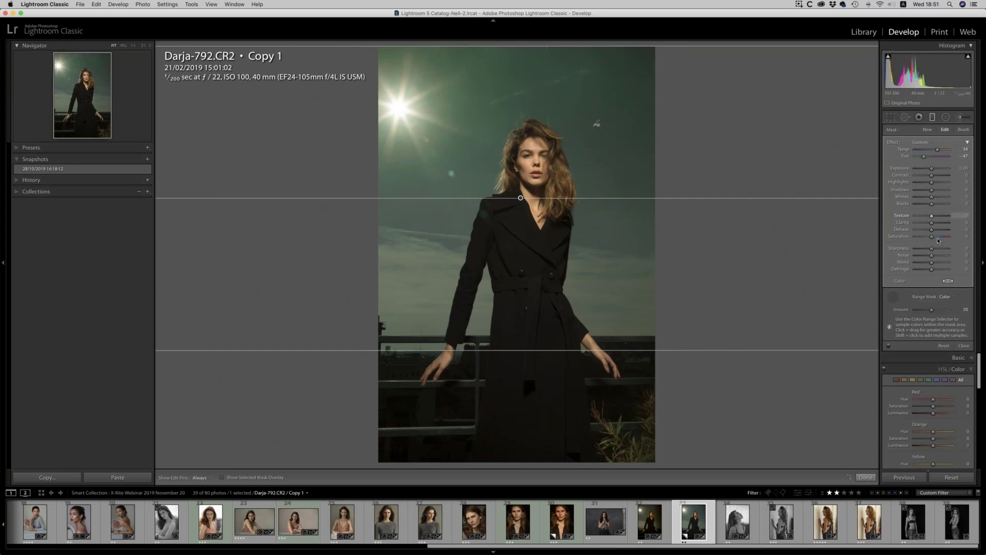
left_click_drag(931, 237, 928, 238)
- Try the graduated filter's mask brush in Erase mode over the woman's coat with the edit pins hidden
left_click(963, 130)
key("alt")
key("alt")
key("h")
scroll(548, 165, "up", 5)
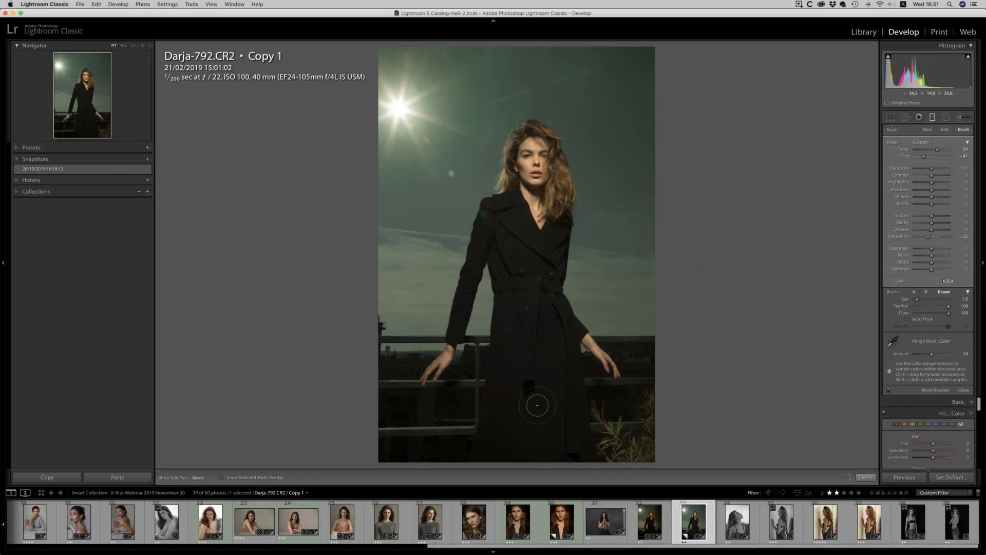
left_click(944, 130)
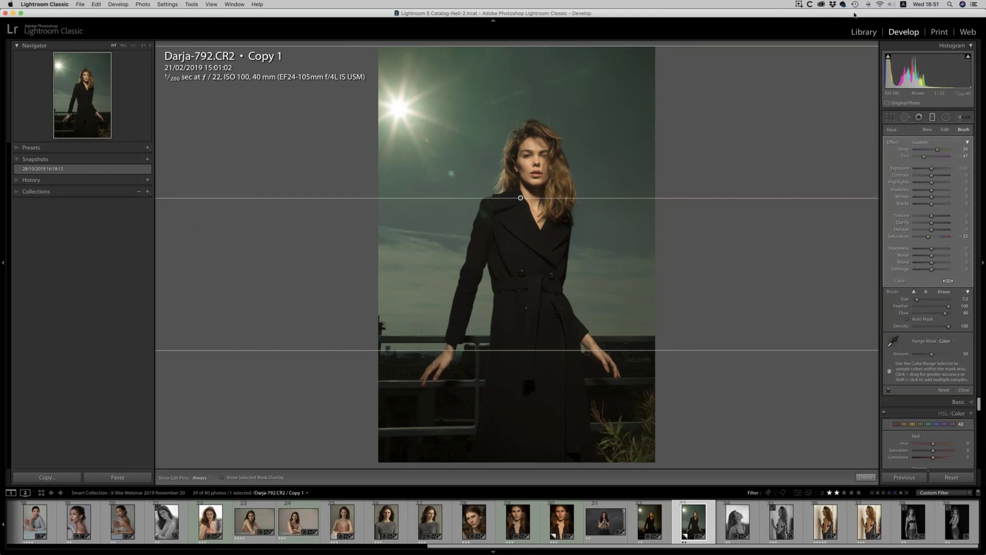
- Quit Lightroom Classic
key("super+q")
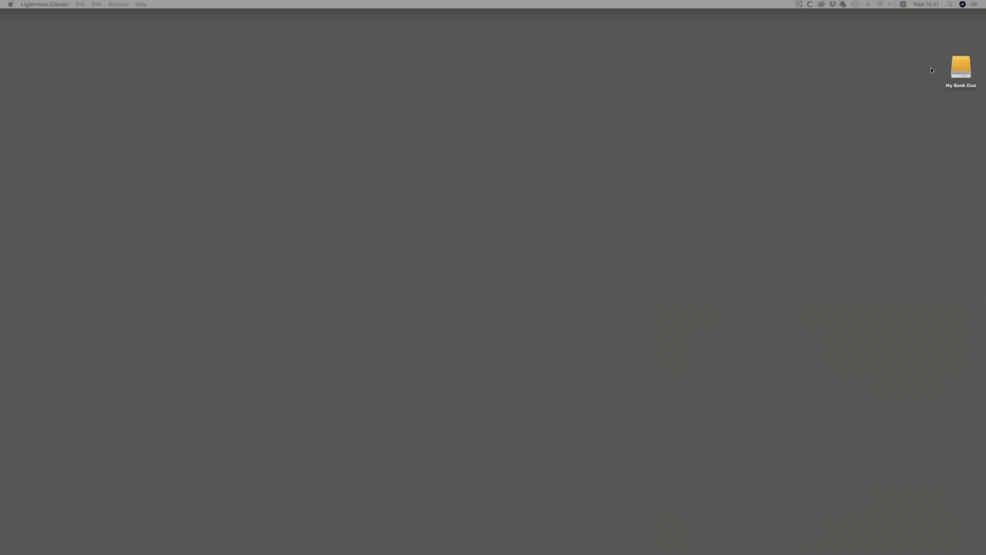